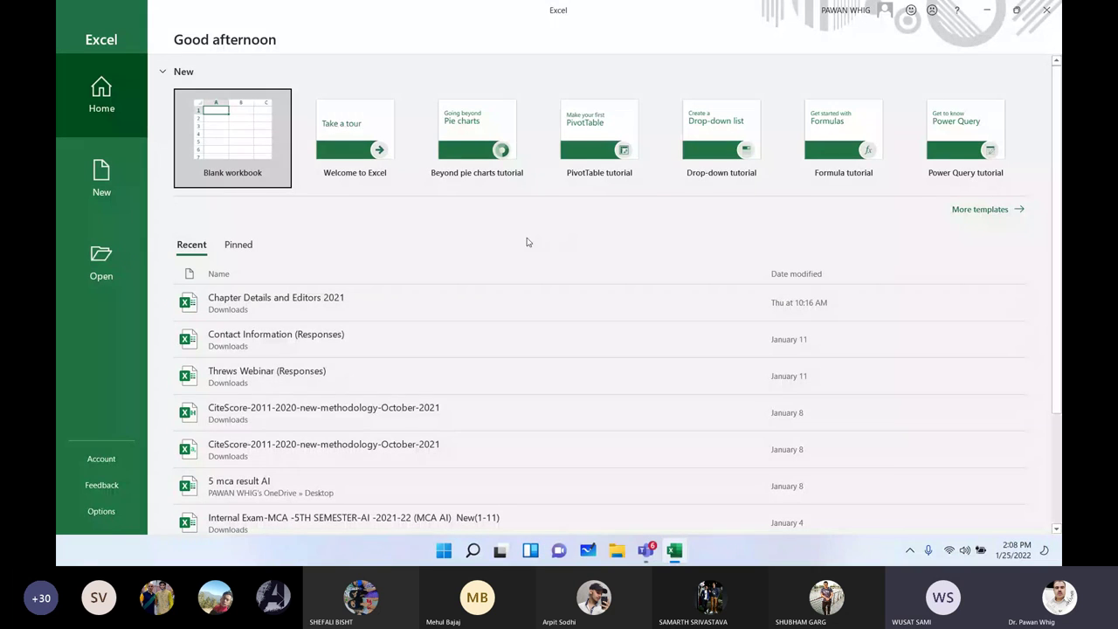
Dismiss the meeting window and start a new blank Excel workbook
key(alt+Tab)
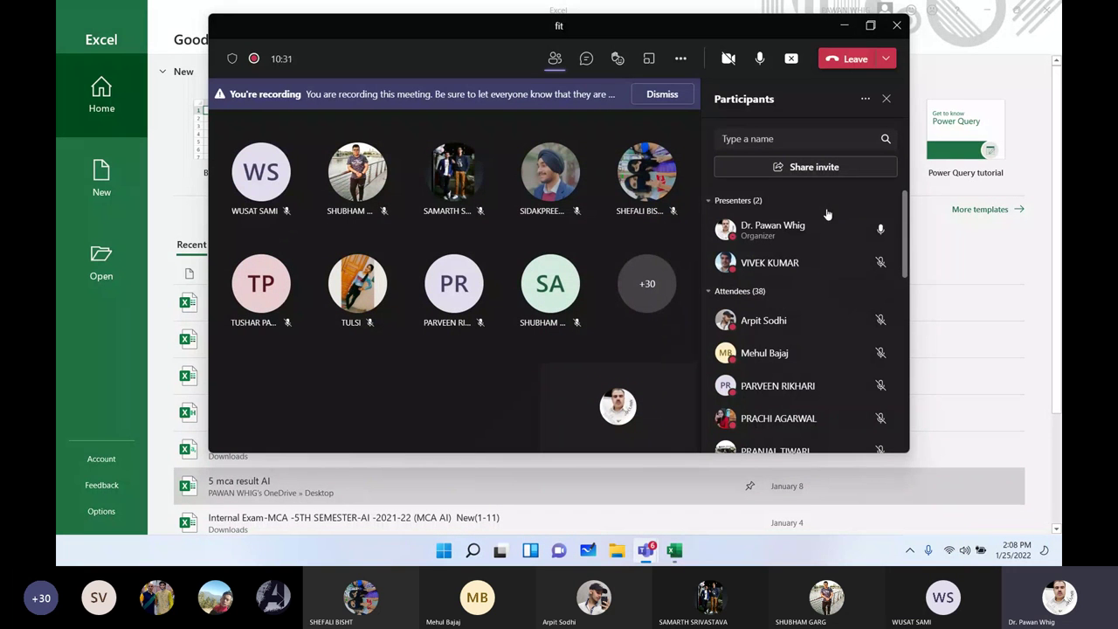
click(844, 25)
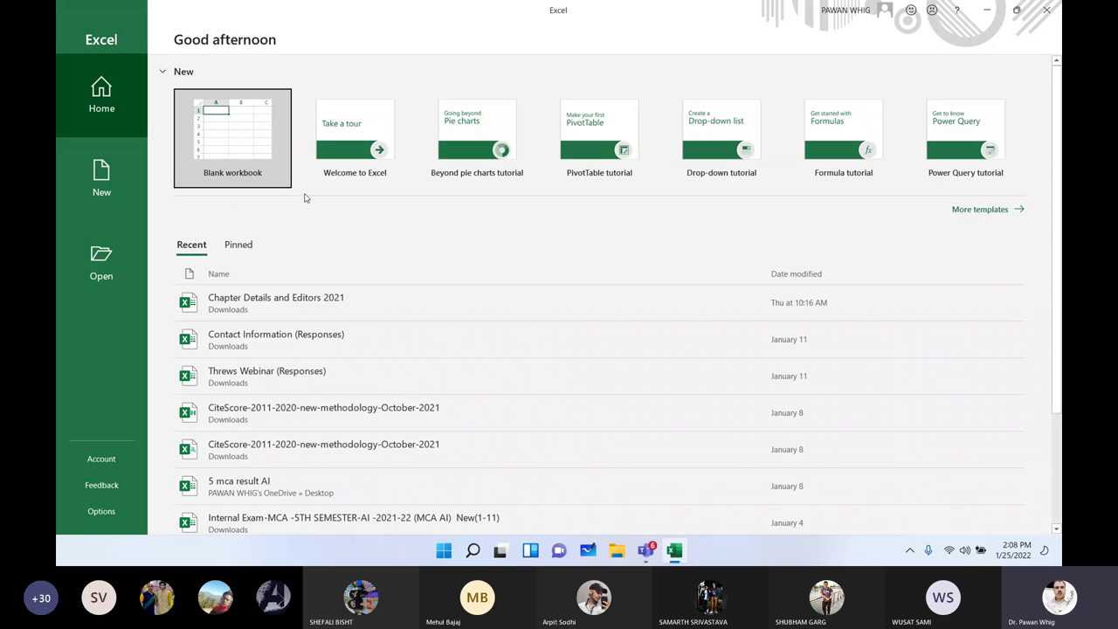
click(242, 151)
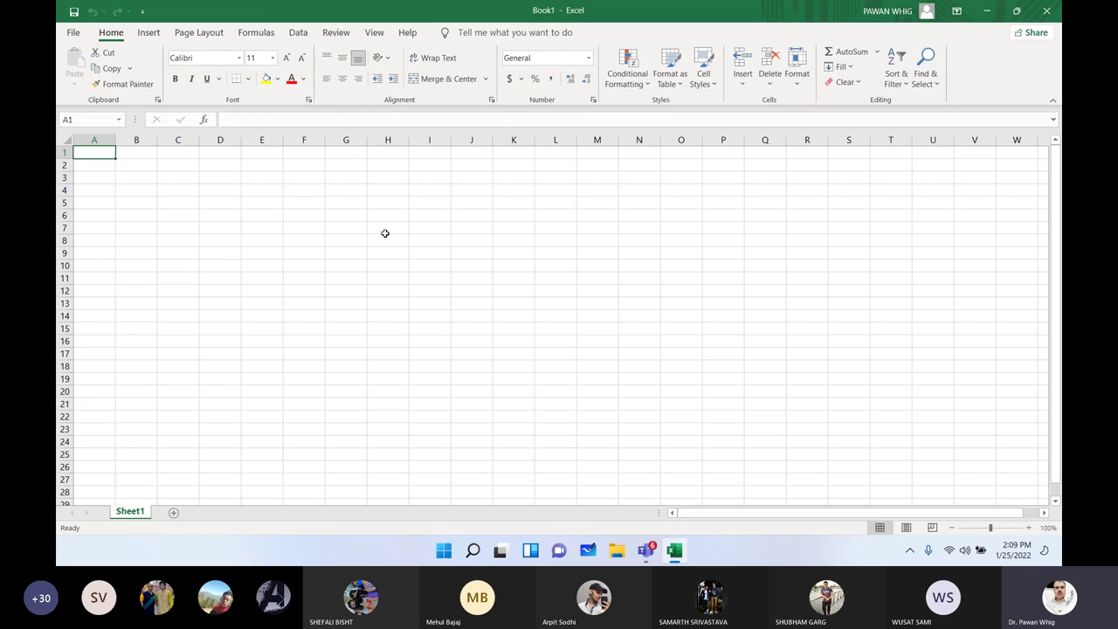
Enter headers X and Y, then X values 1, 3, 44, 5, 5, 6, 67, 7, 8, 3, 2
key(F2)
text(x)
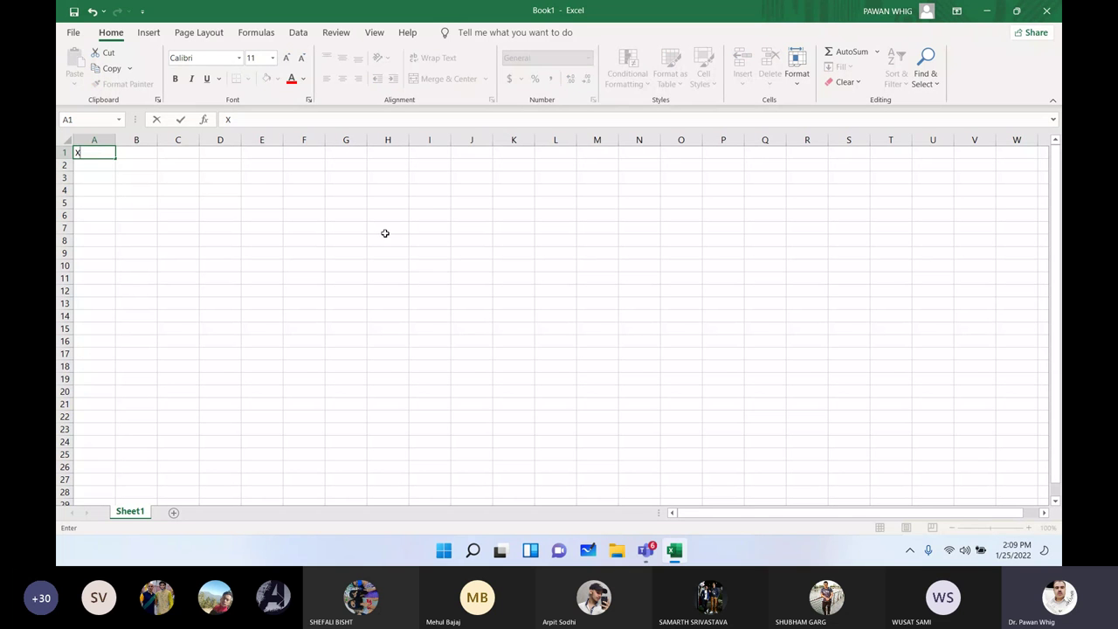
click(131, 154)
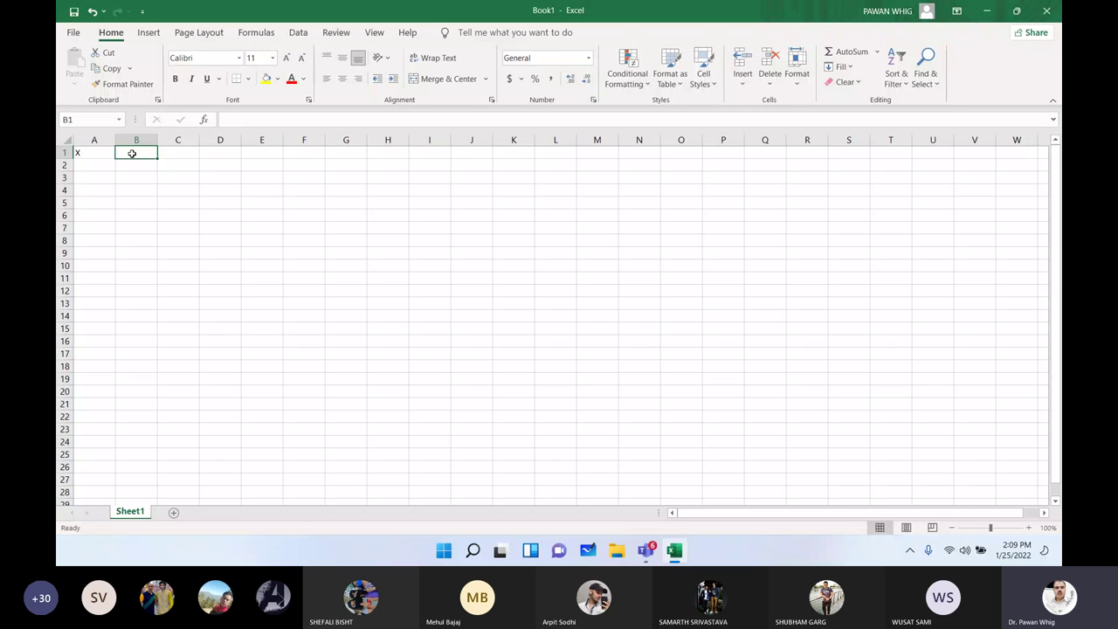
text(Y)
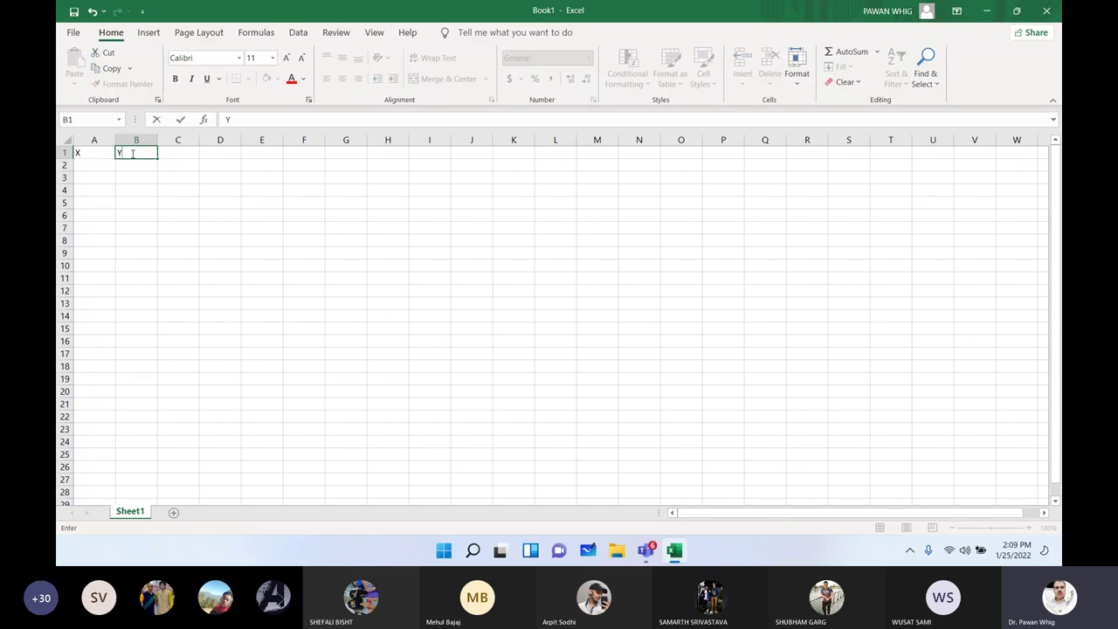
click(106, 166)
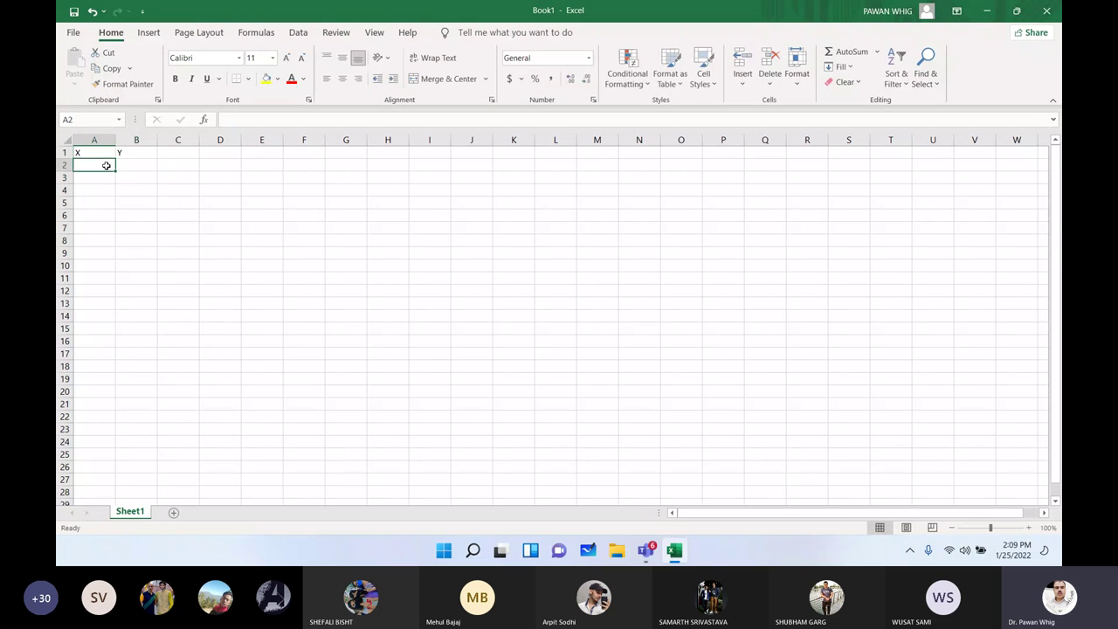
text(1)
text( 3 44 5 5 )
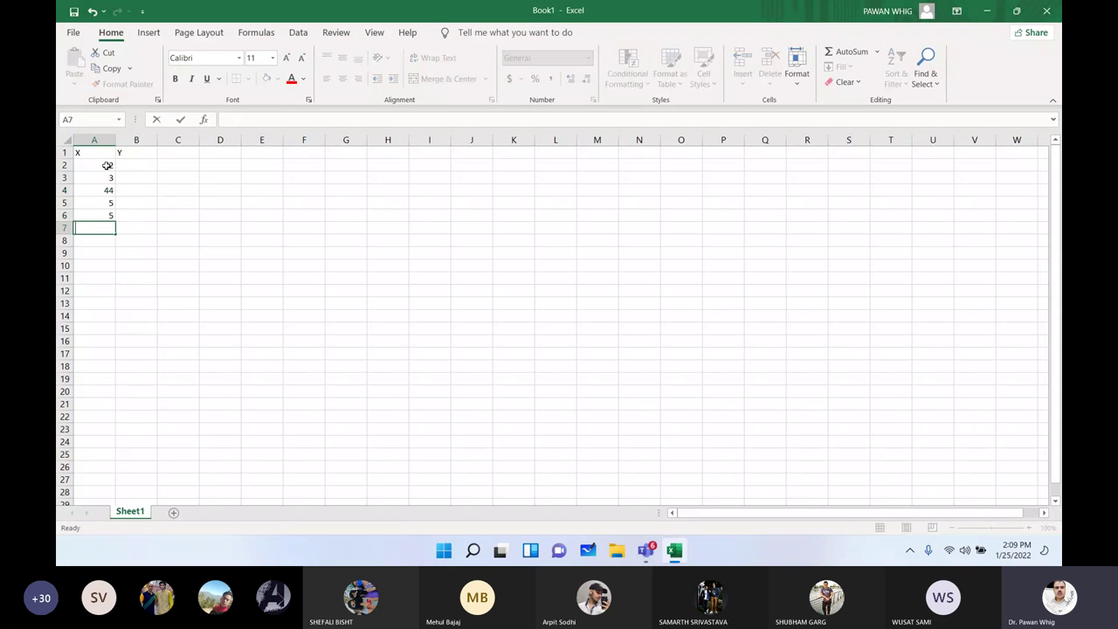
text(6 67 7)
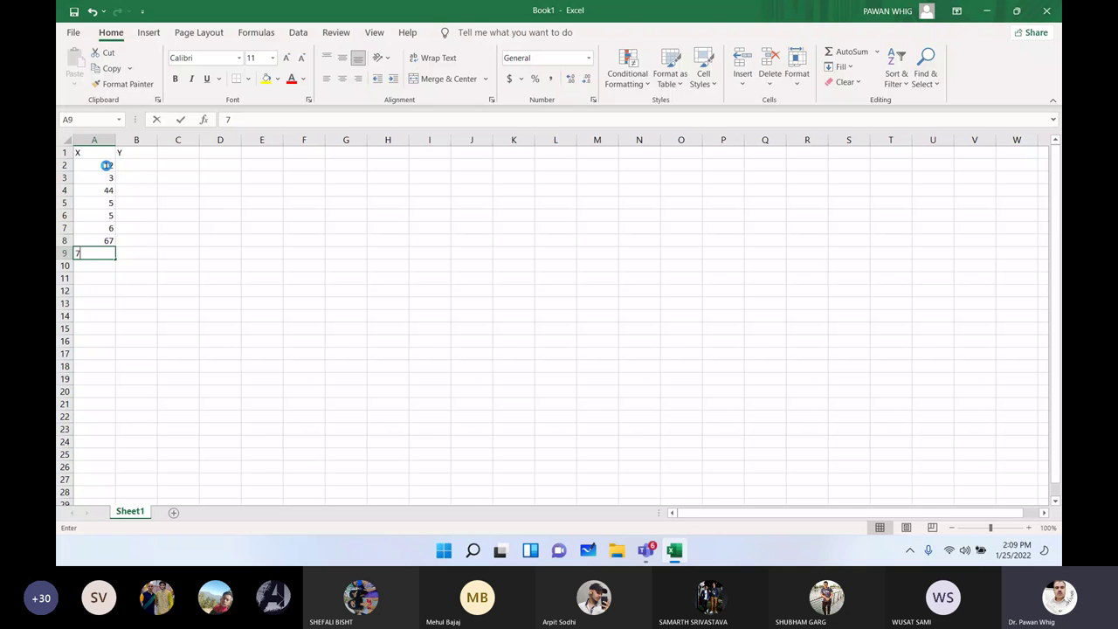
text( 8 3 2)
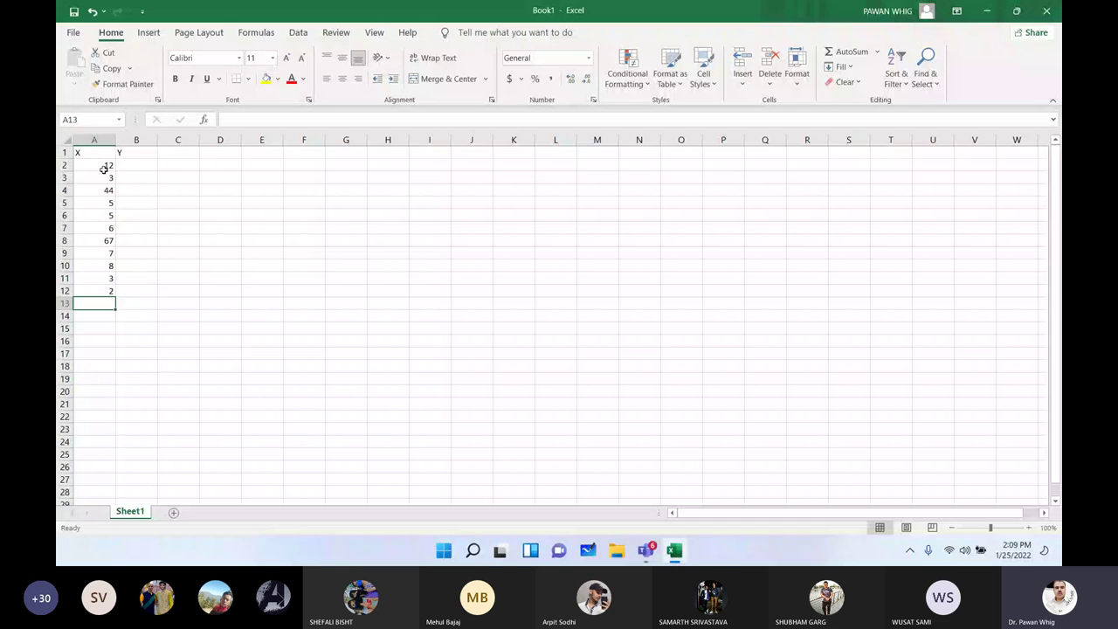
Enter Y values 3, 4, 5, 6, 7, 8, 3, 4, 4, 6, 7 and widen column B
click(140, 164)
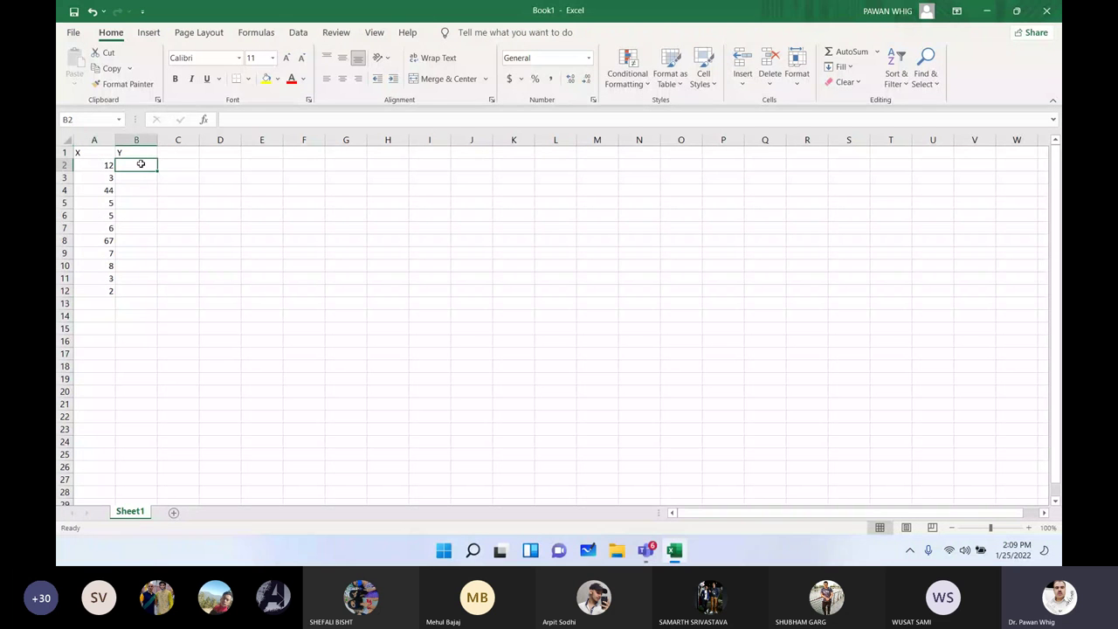
text(3)
key(Return)
text(4 5 6)
key(Return)
text(7)
key(Return)
text(8)
key(Return)
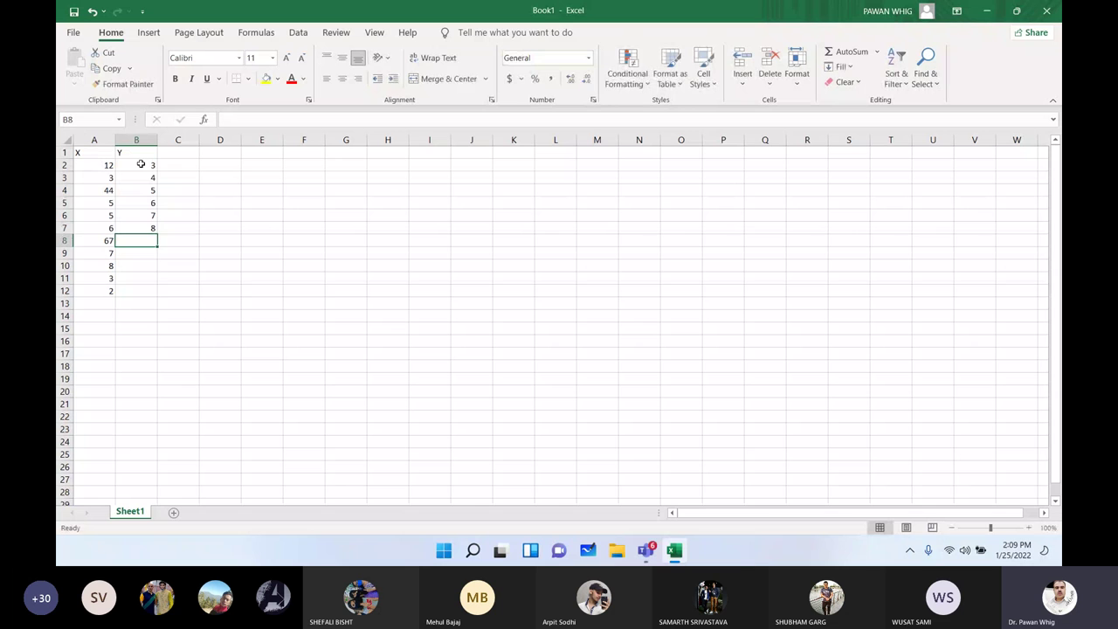
text(3)
key(Return)
text(4 4 6 7)
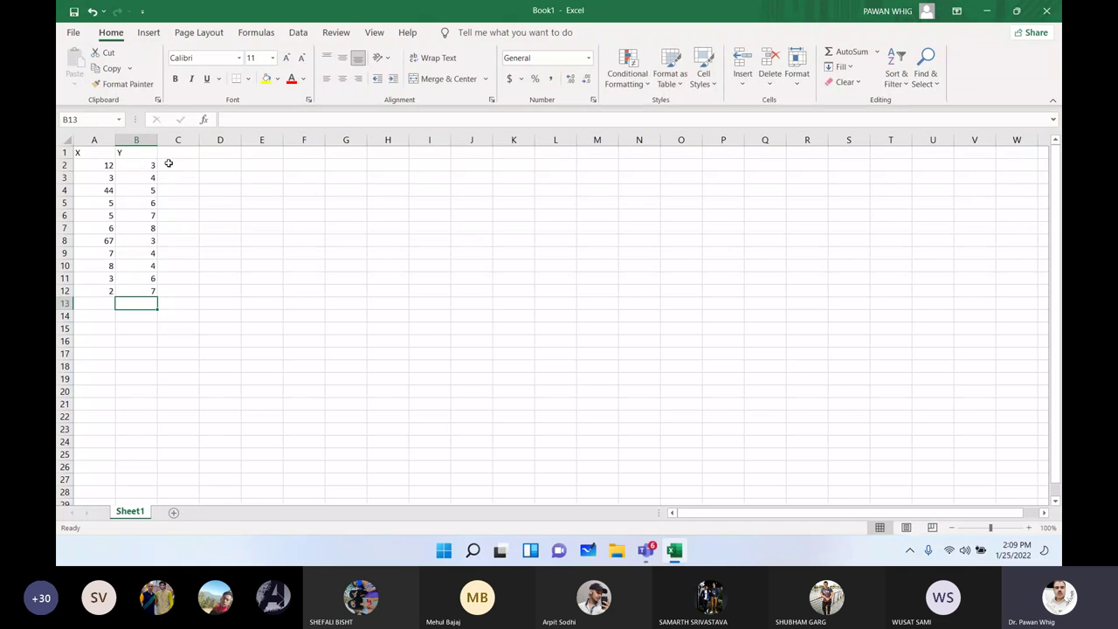
mouse_move(157, 141)
mouse_down()
mouse_move(170, 143)
mouse_move(138, 140)
mouse_move(235, 140)
mouse_up()
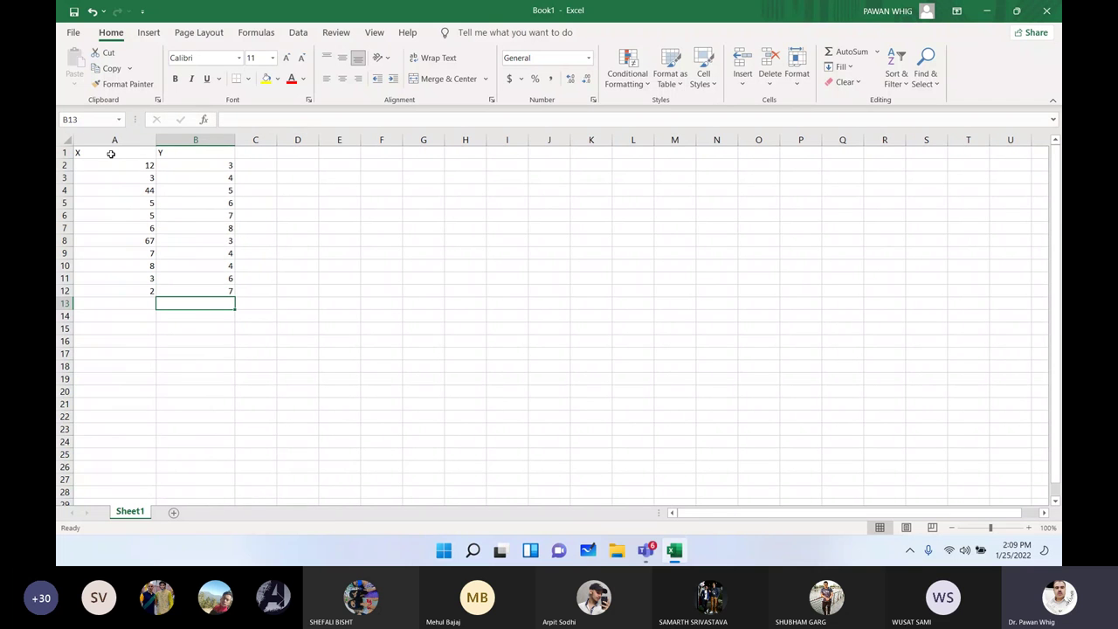
Centre-align the X and Y data in A1:B12, then reselect that range
drag(110, 153, 221, 290)
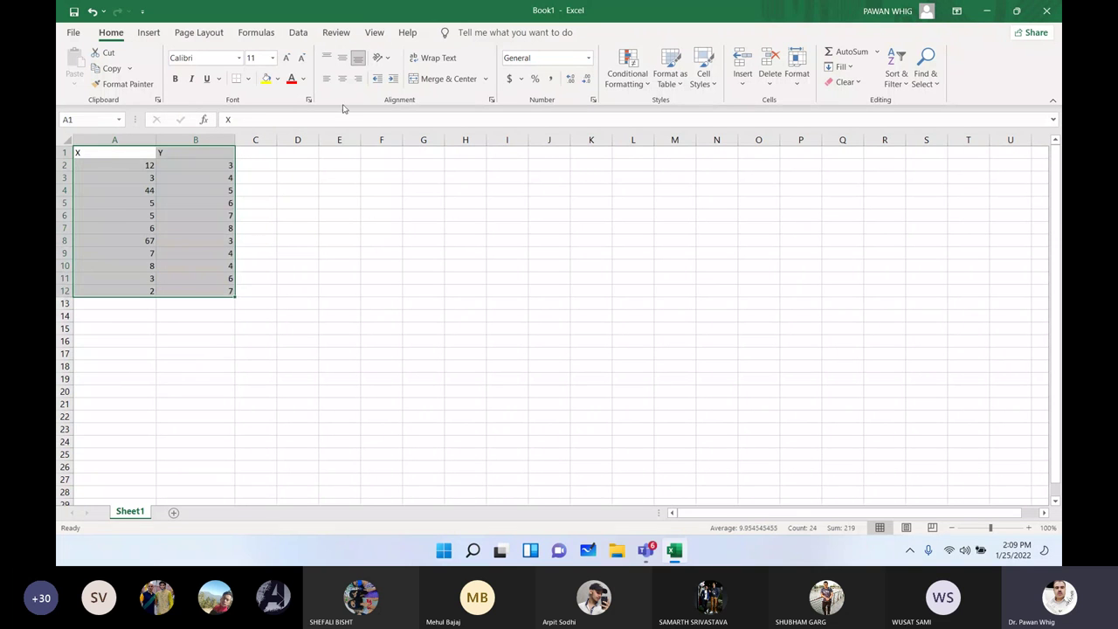
click(341, 78)
click(311, 232)
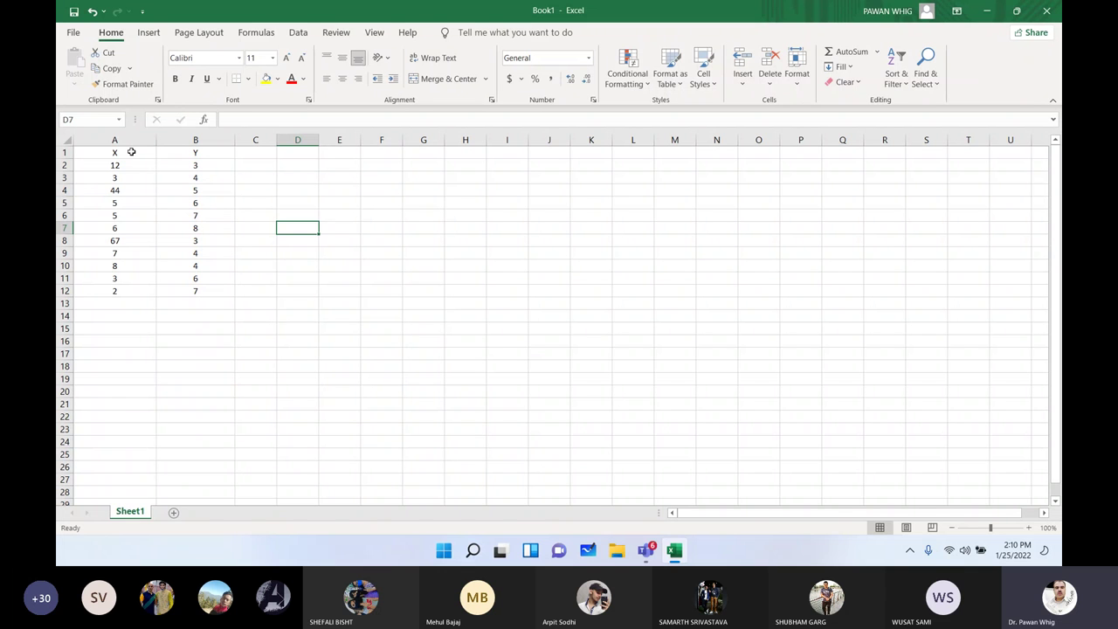
drag(131, 152, 160, 189)
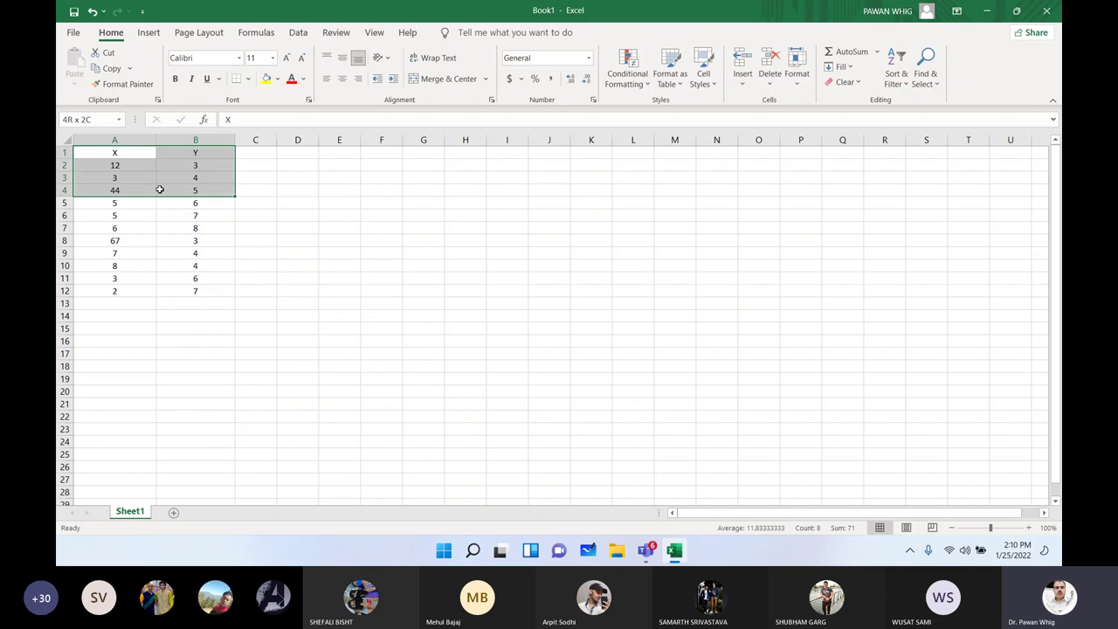
click(175, 237)
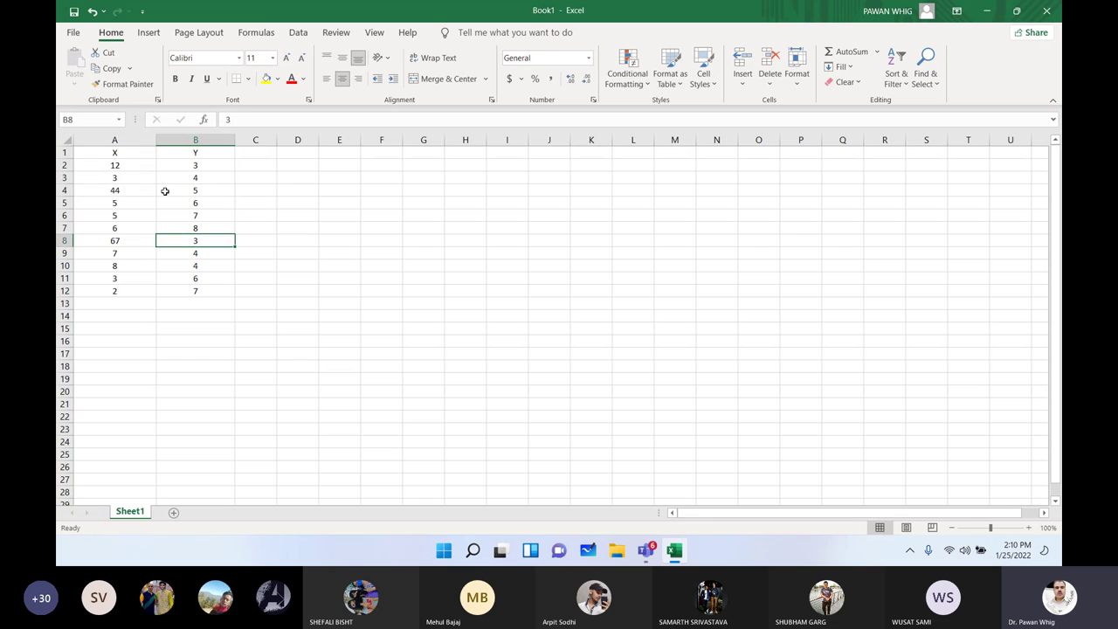
drag(131, 148, 188, 293)
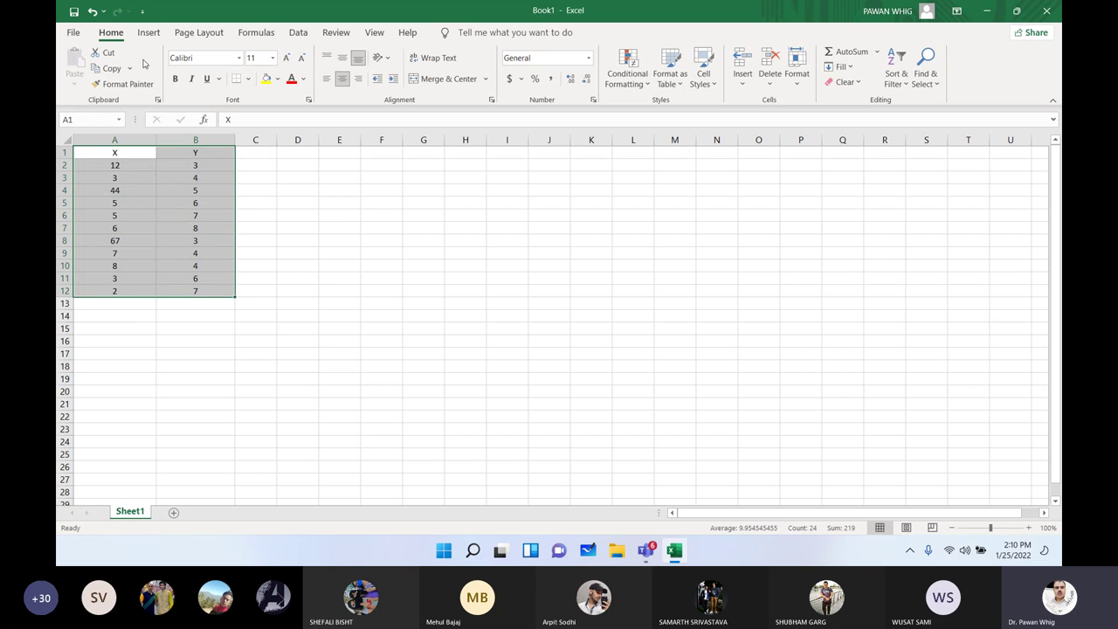
Insert a stacked column chart of the data from Recommended Charts
click(150, 32)
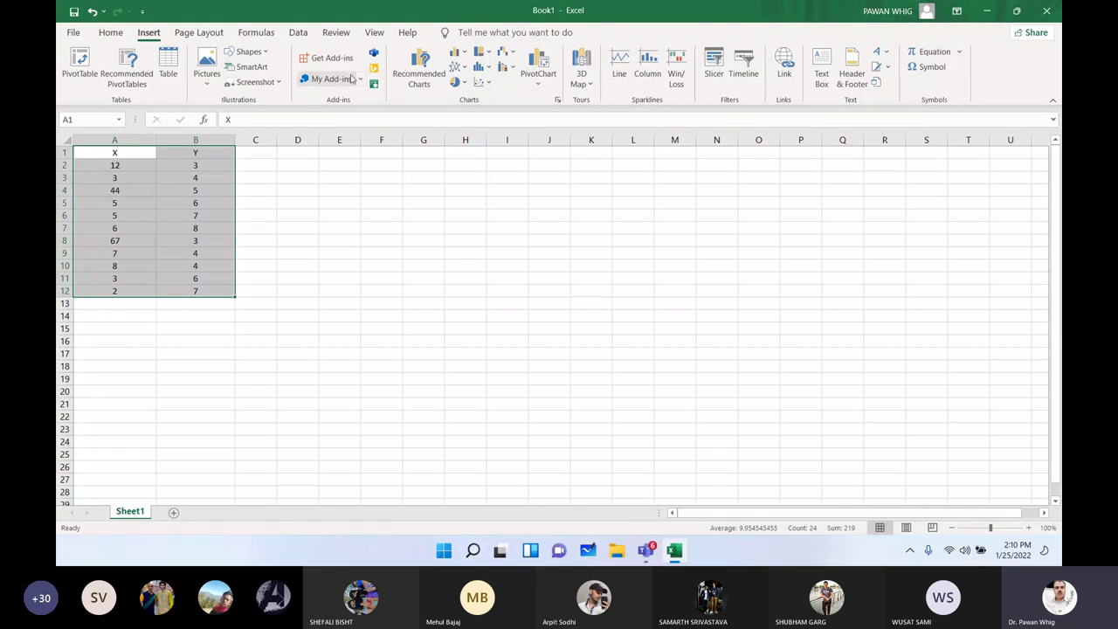
click(419, 70)
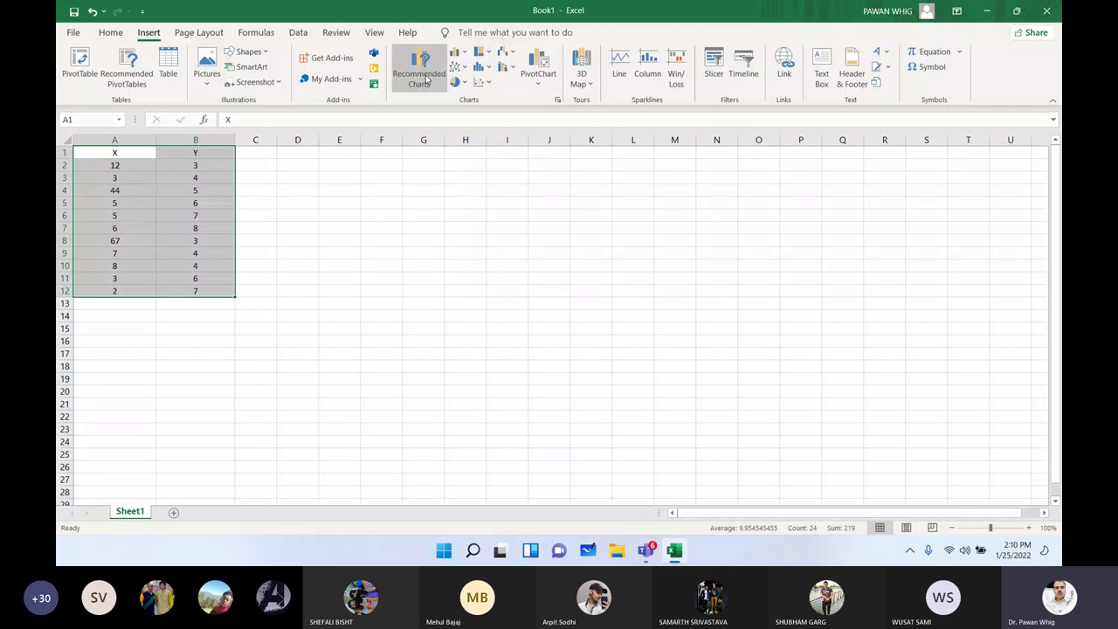
click(433, 215)
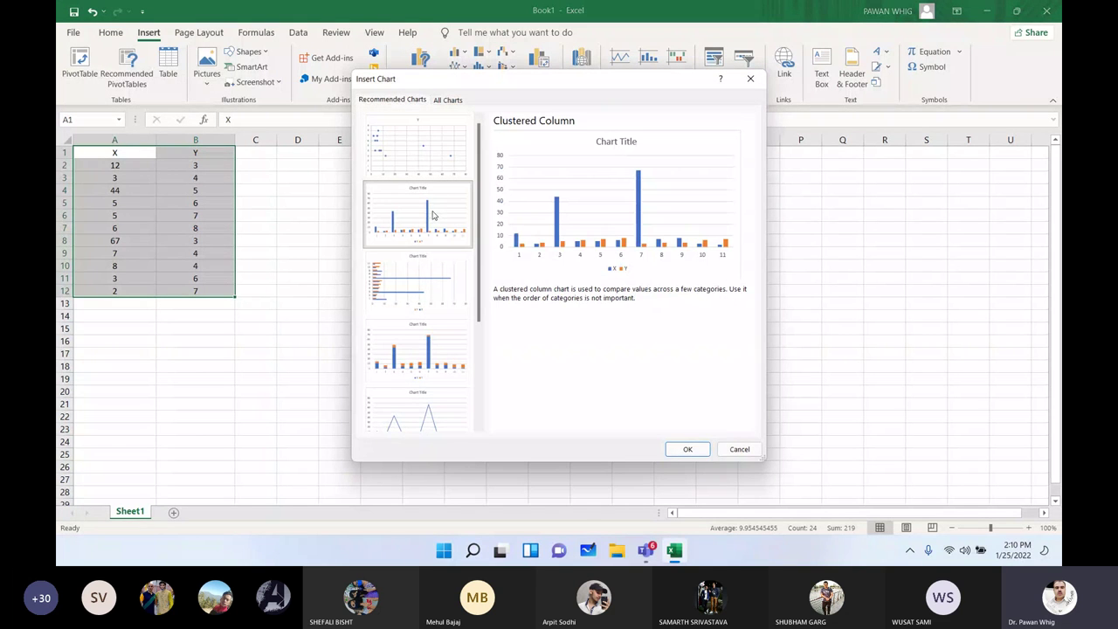
click(432, 293)
click(409, 358)
scroll(410, 367, down, 3)
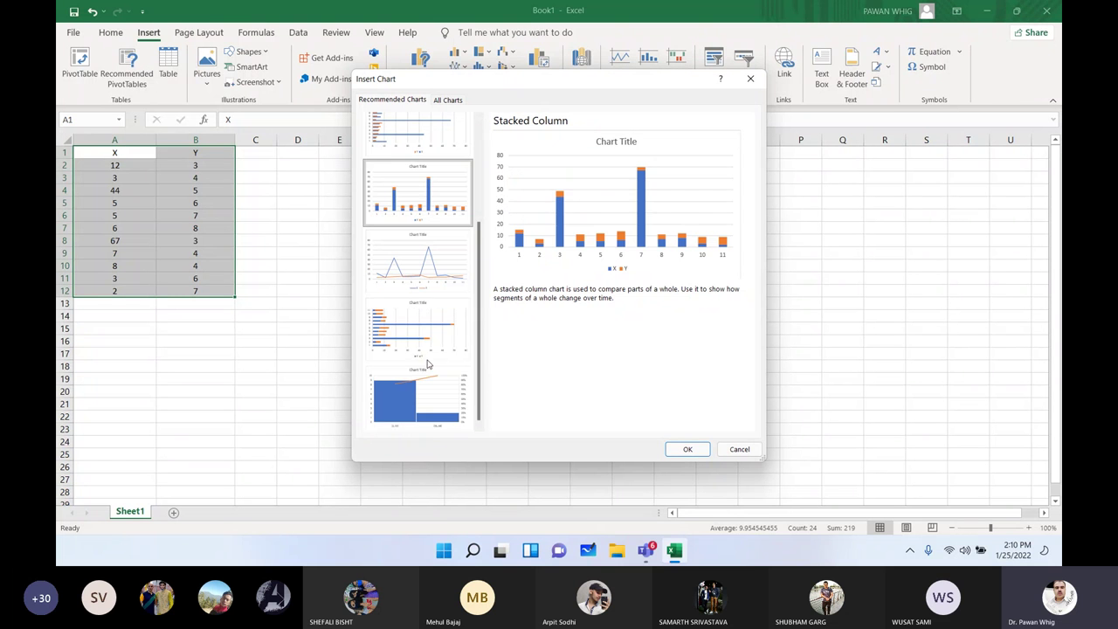
click(409, 395)
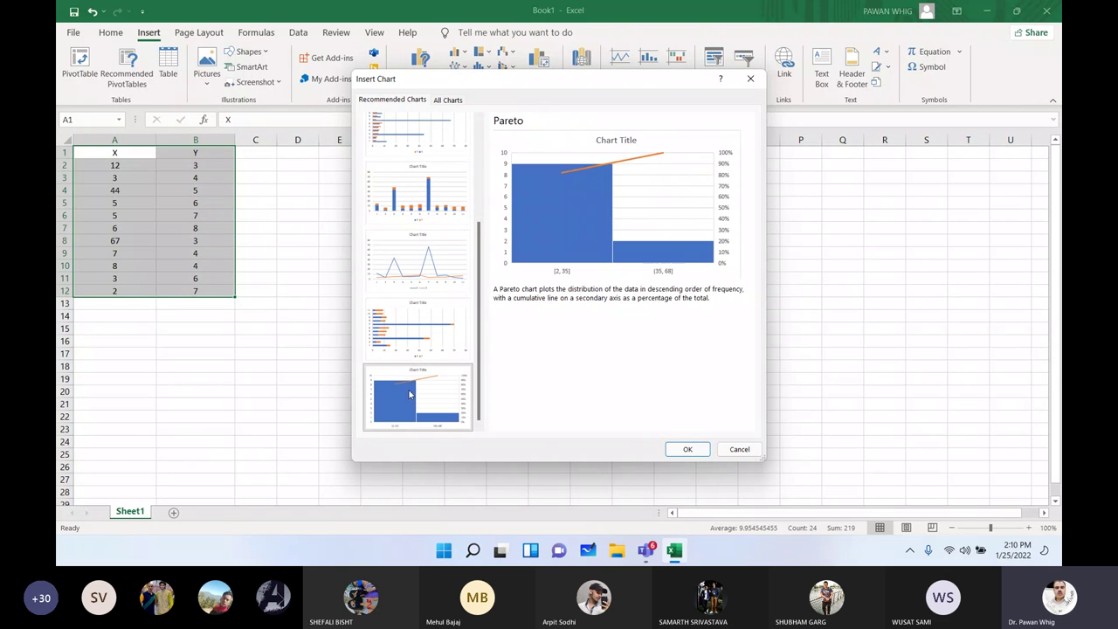
click(426, 313)
click(428, 258)
click(439, 198)
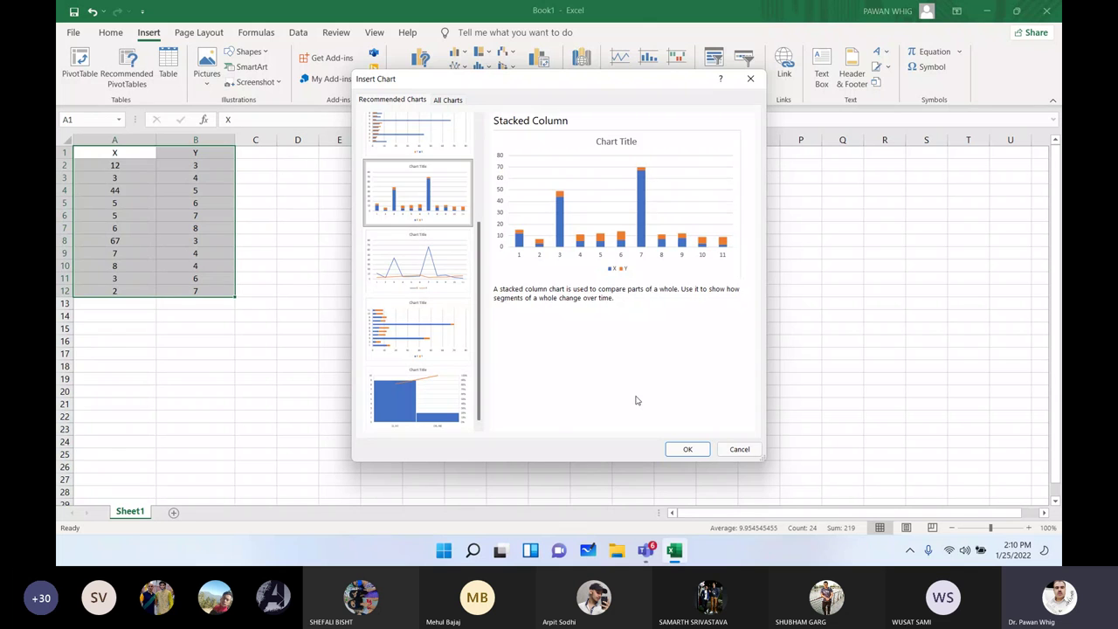
click(686, 448)
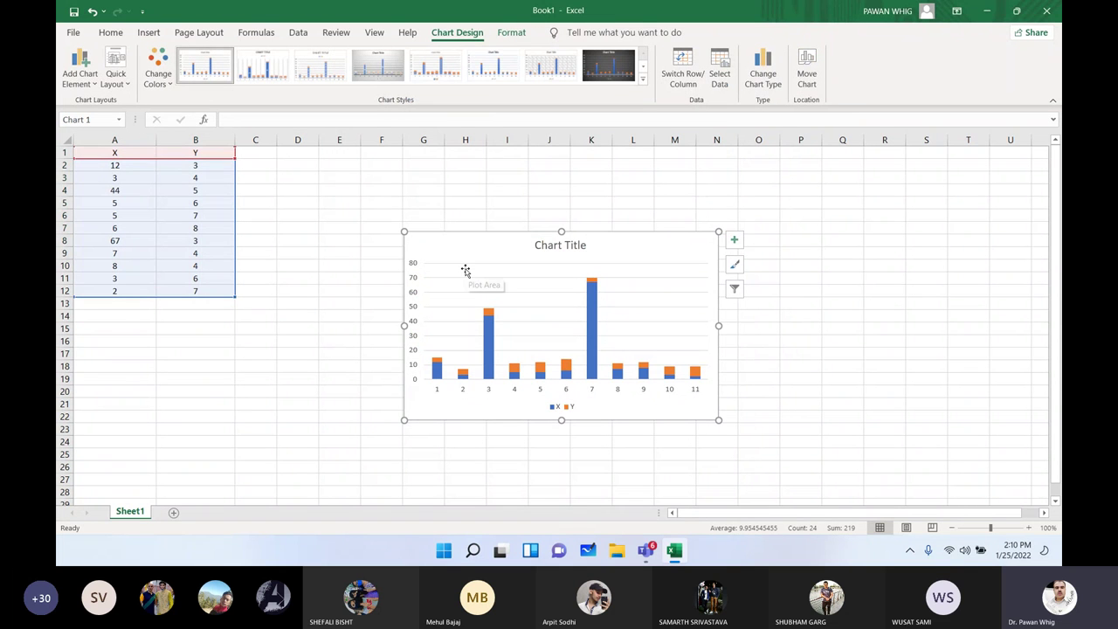
Move the column chart lower, discard a 3-D pie preview, and widen column C
mouse_move(509, 234)
mouse_down()
mouse_move(518, 351)
mouse_move(477, 334)
mouse_up()
click(345, 341)
drag(129, 155, 118, 290)
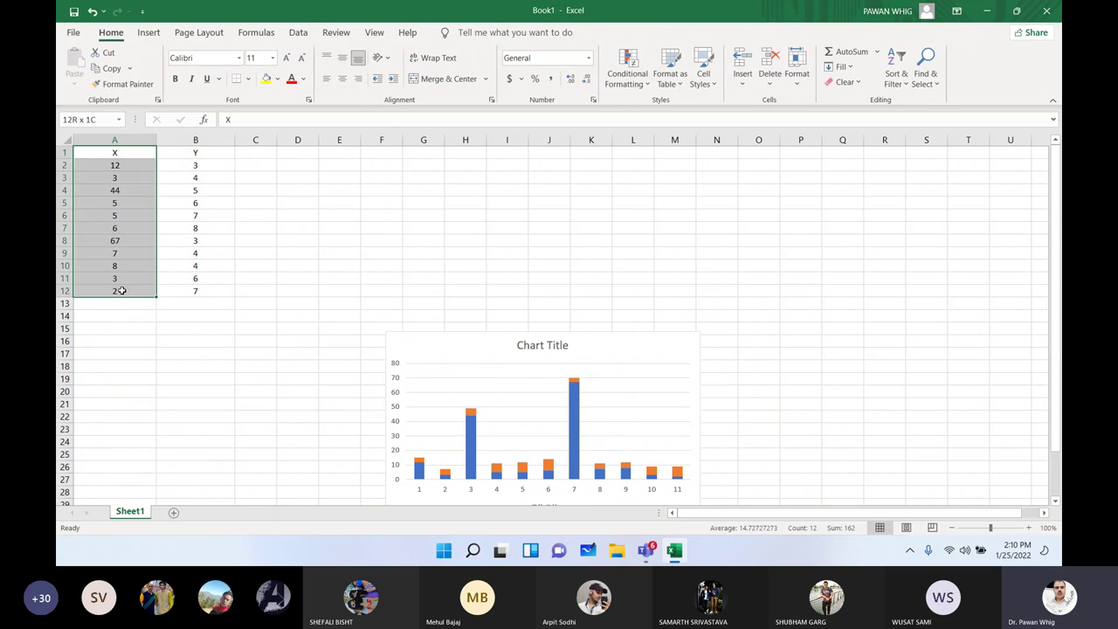
click(150, 34)
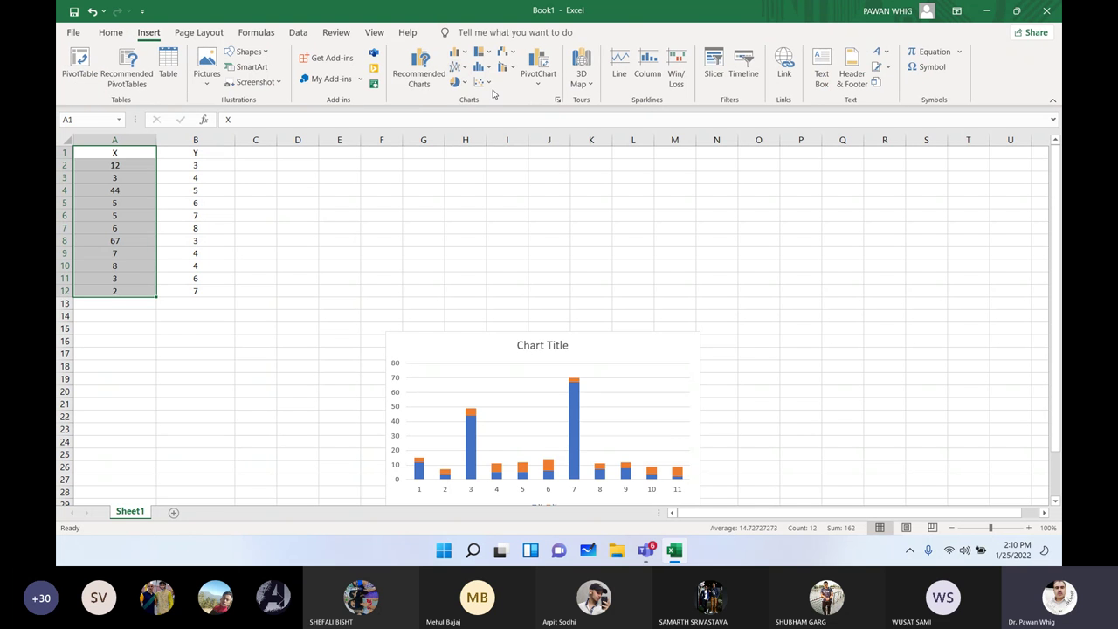
click(456, 82)
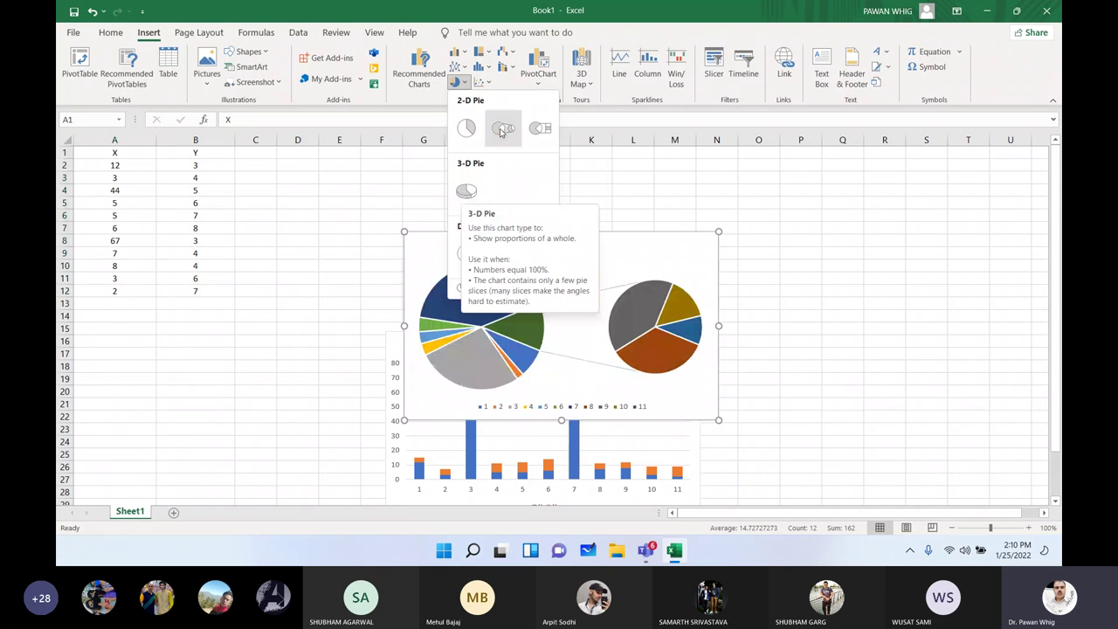
click(477, 197)
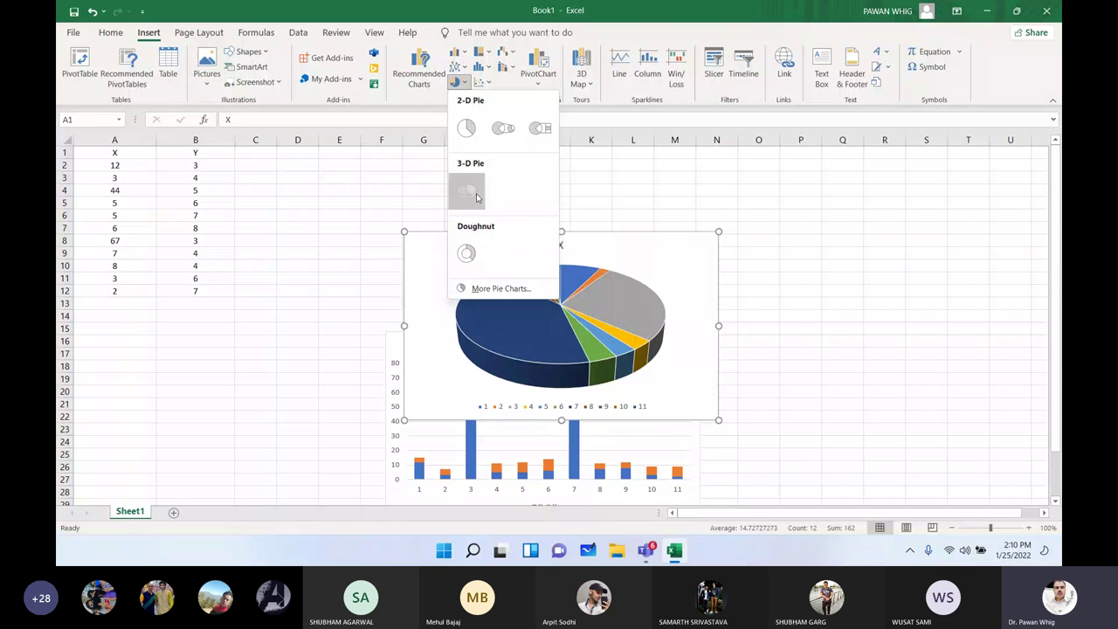
click(410, 336)
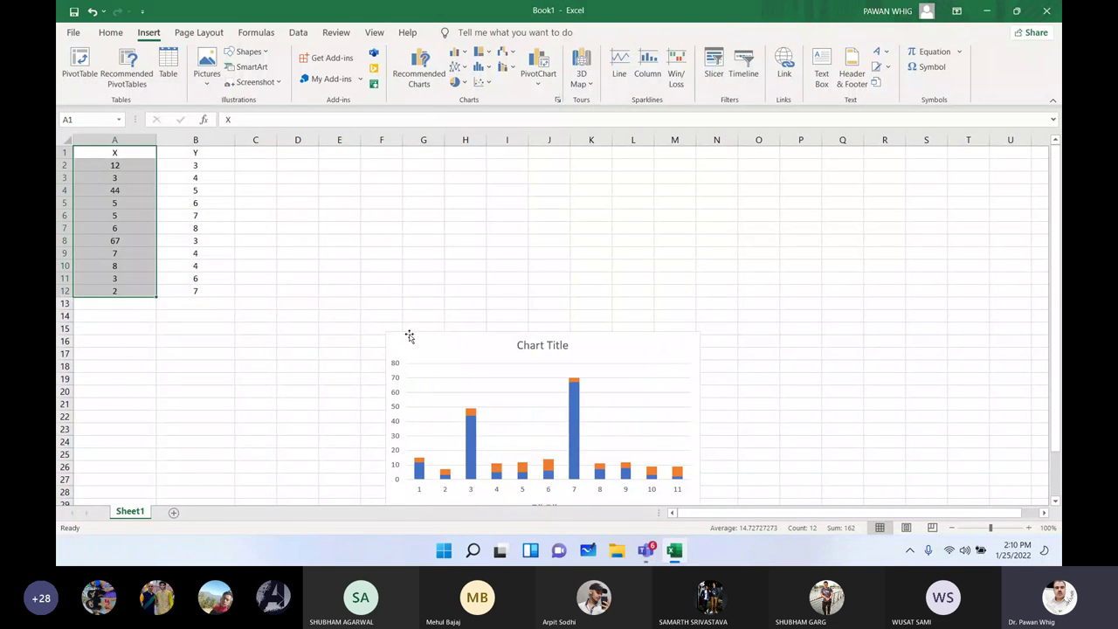
drag(409, 336, 383, 388)
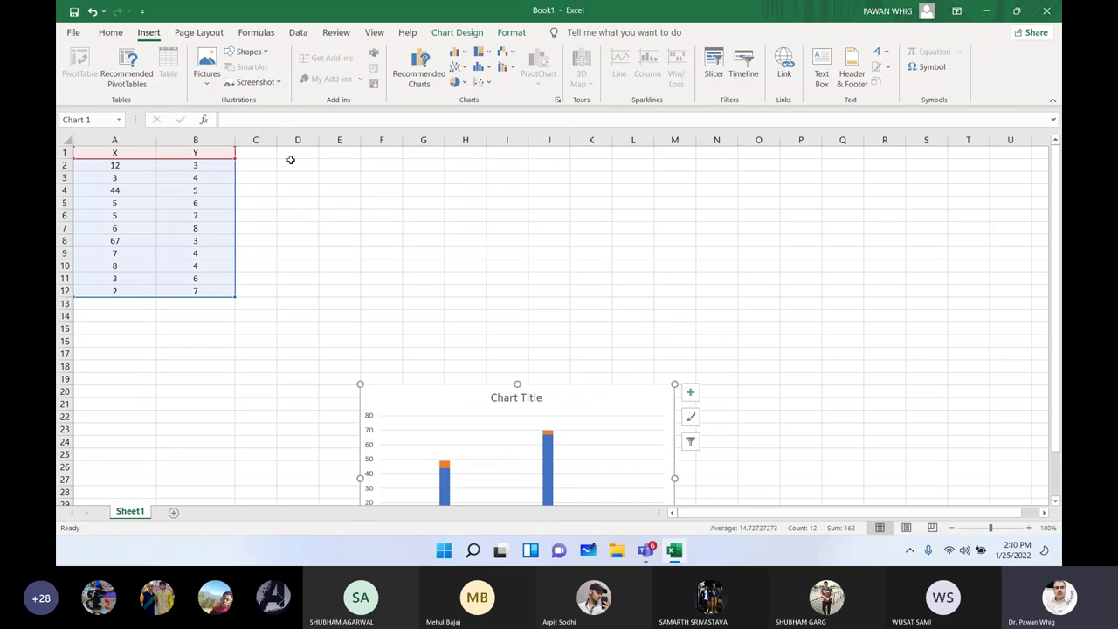
drag(276, 139, 320, 140)
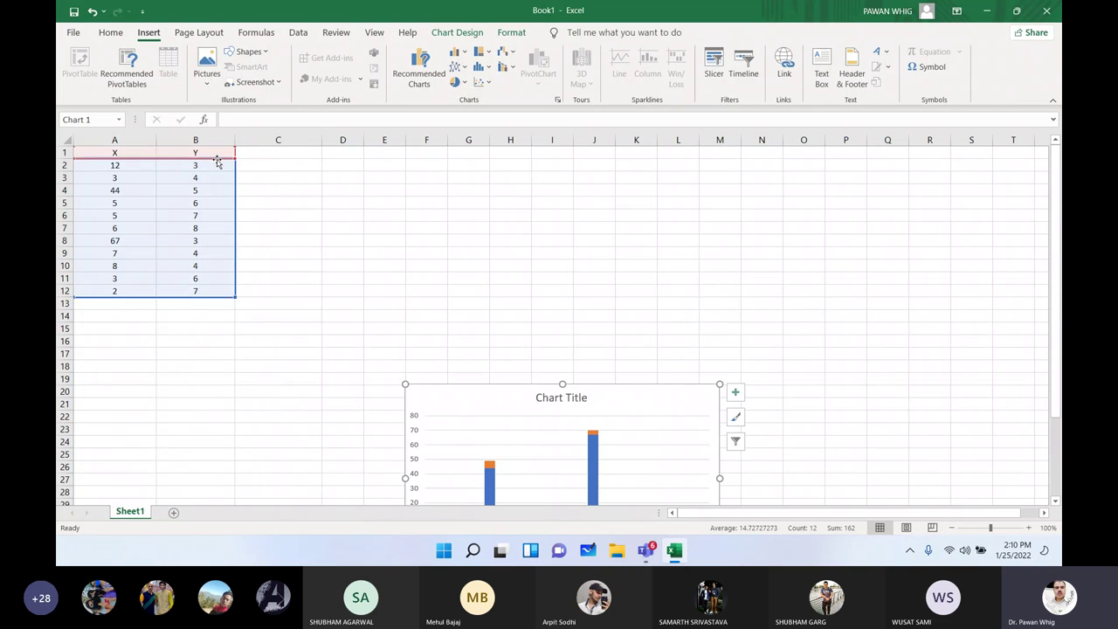
click(251, 154)
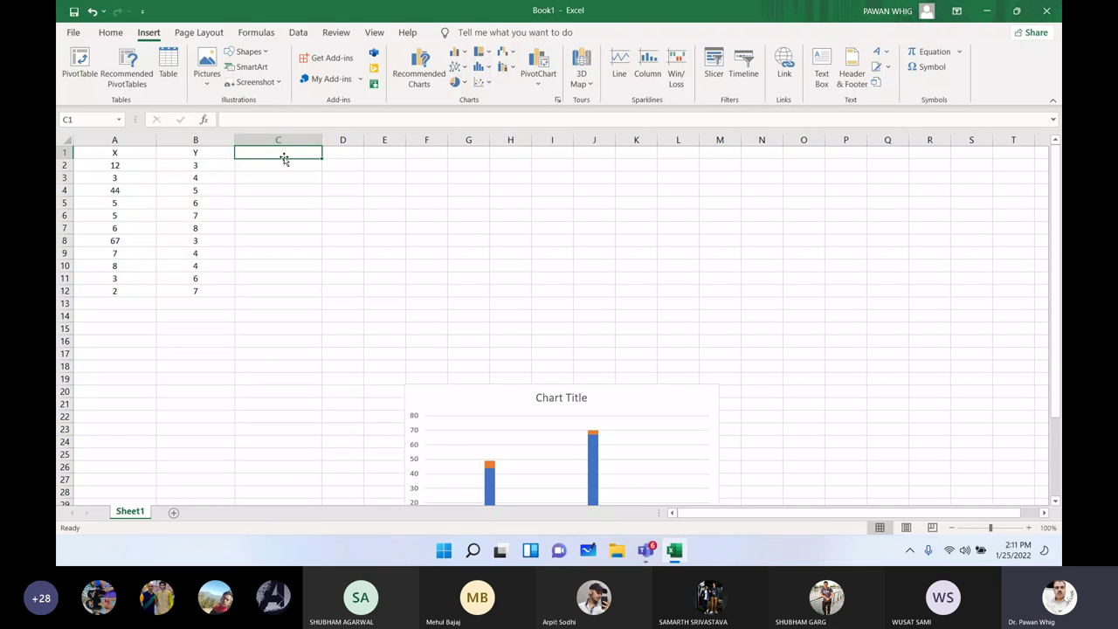
Enter Z as the heading in cell C1
click(244, 119)
text(=)
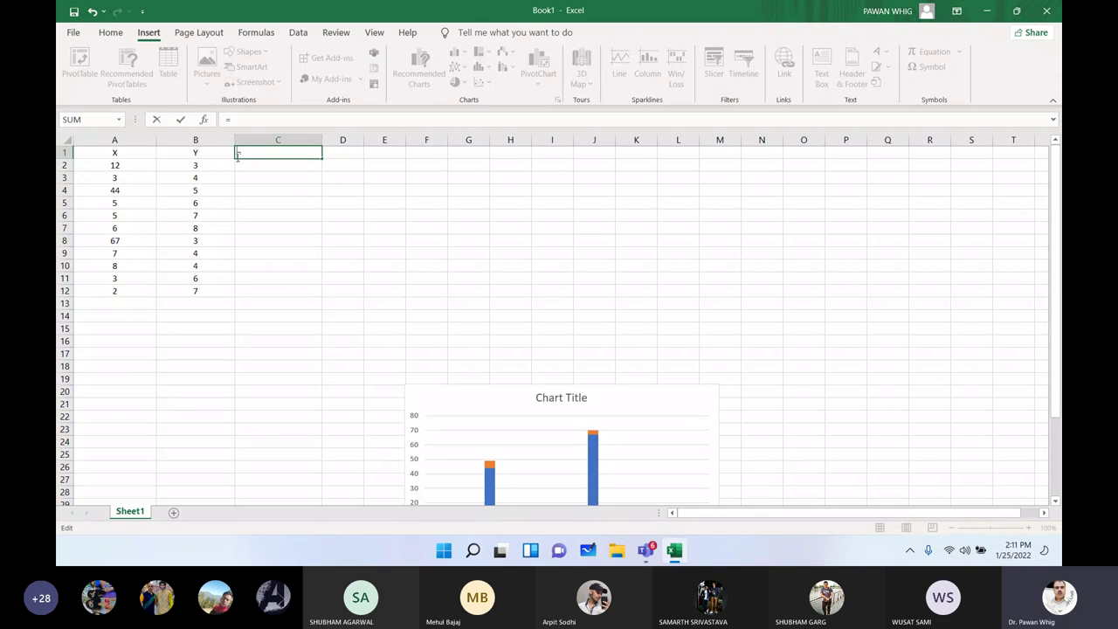
text(Z)
key(Escape)
click(134, 153)
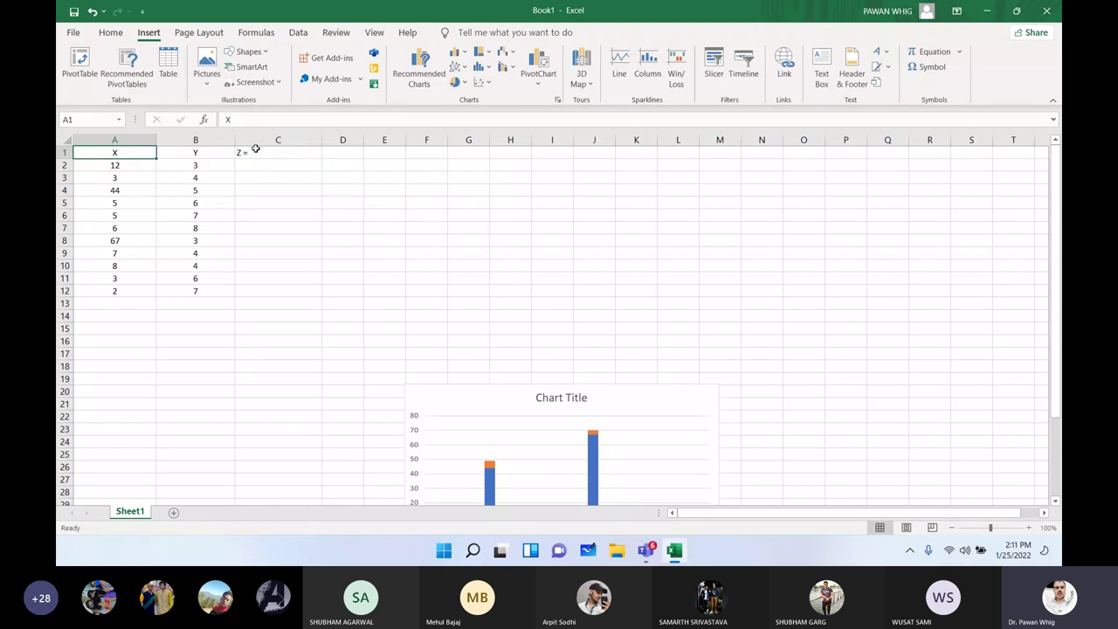
click(241, 154)
text(=)
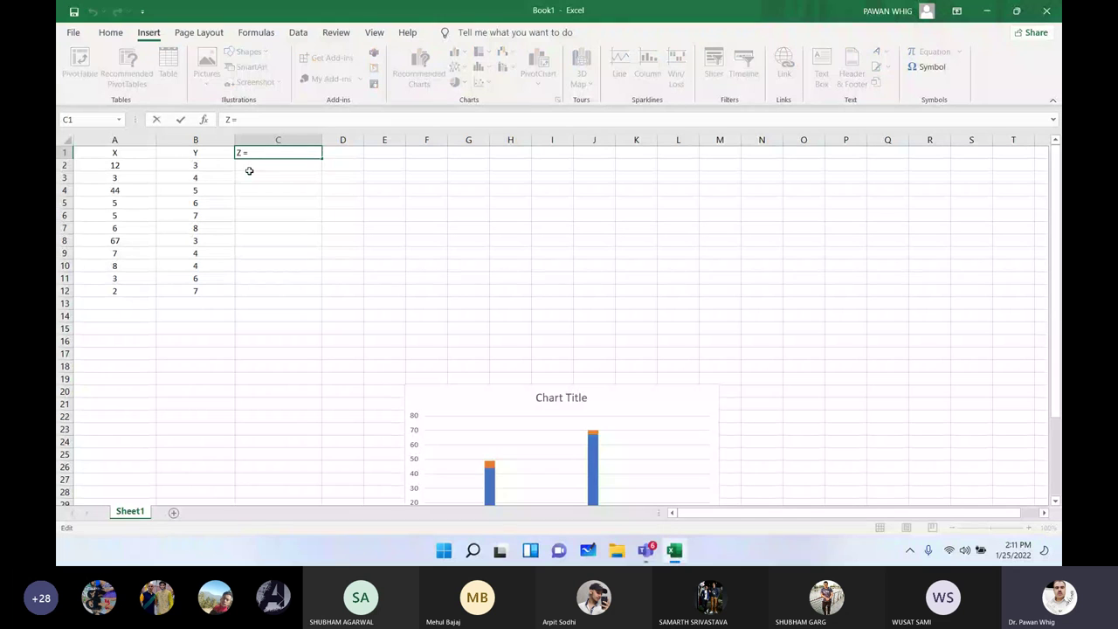
key(Return)
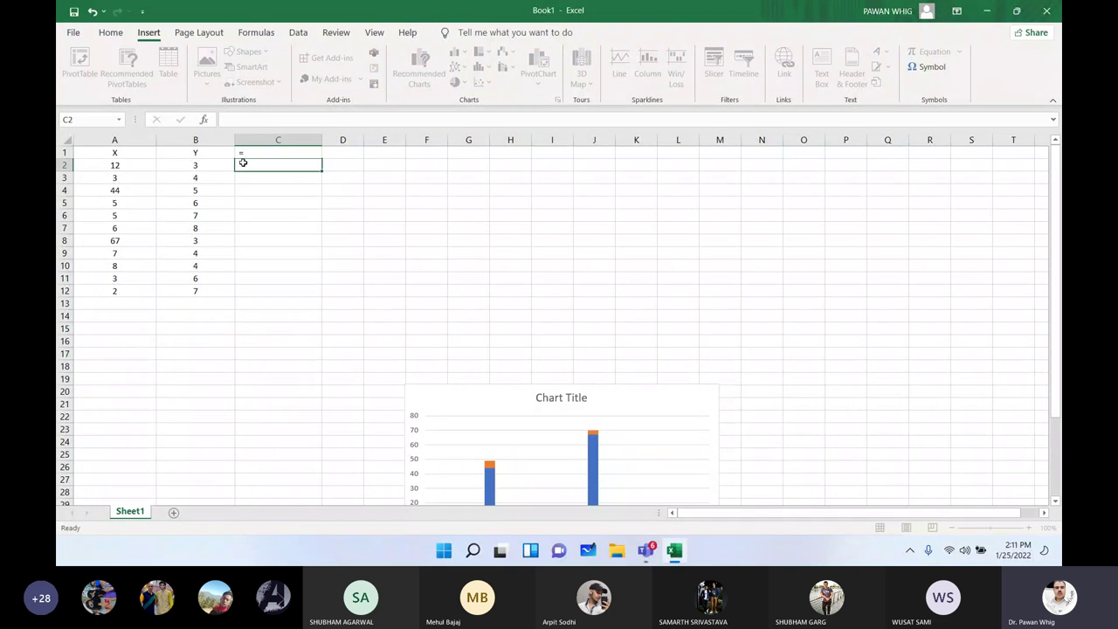
click(249, 153)
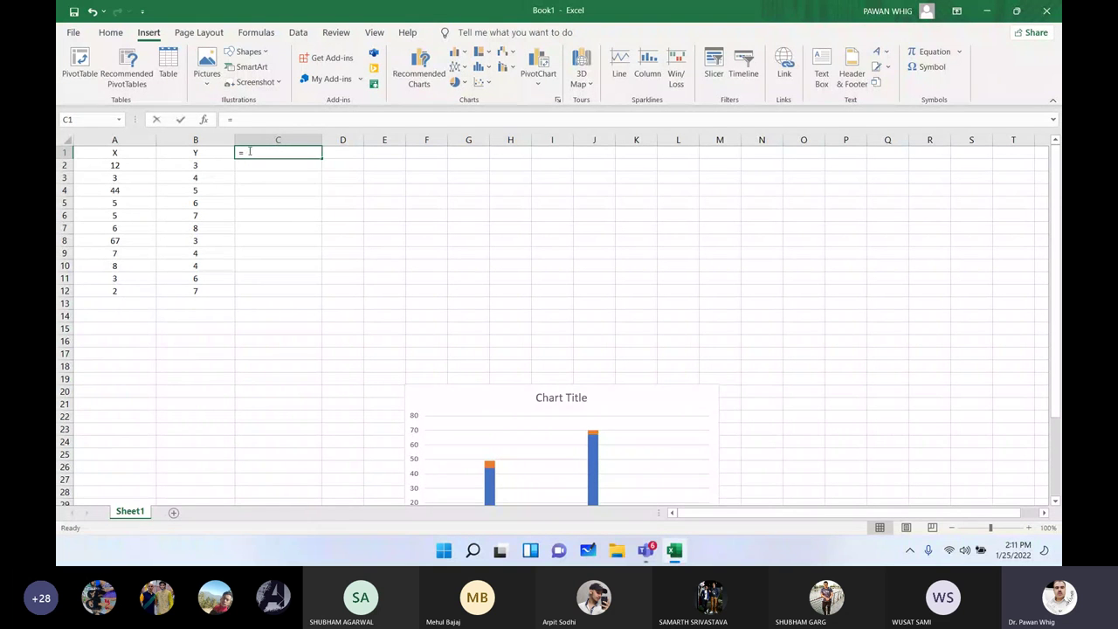
key(BackSpace)
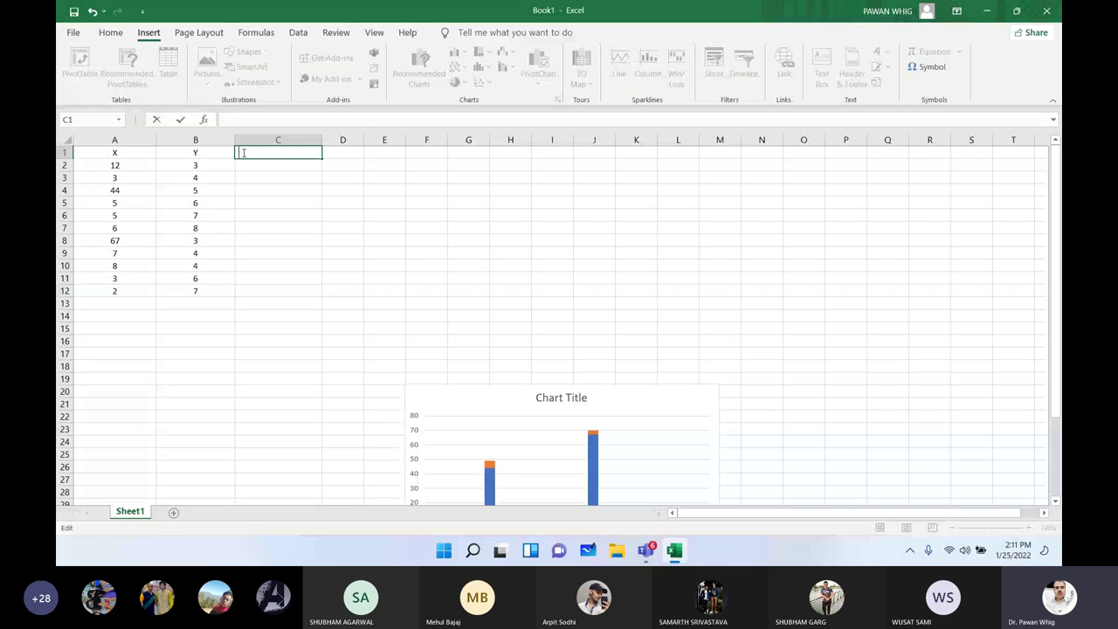
text(Z)
key(Return)
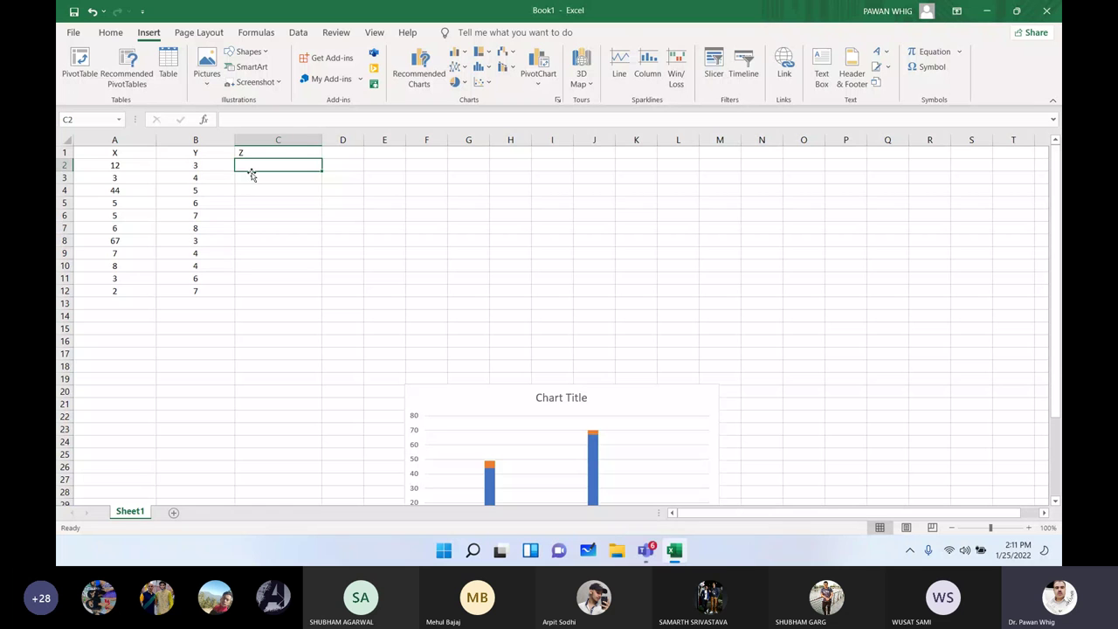
Enter the formula =3*A2+5*B2 in C2
text(=)
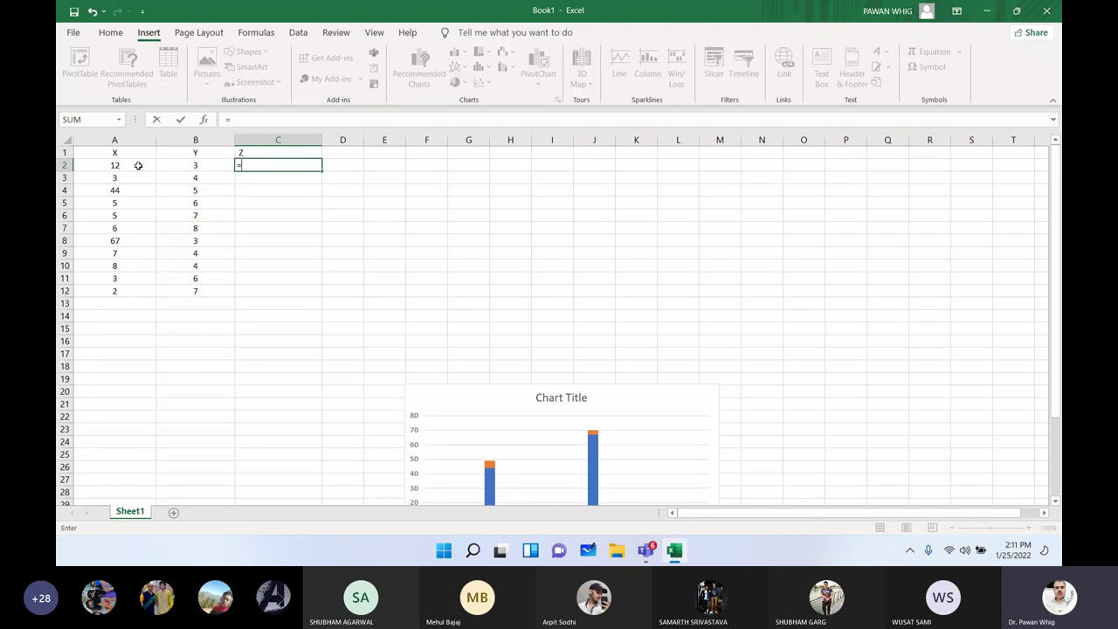
click(138, 165)
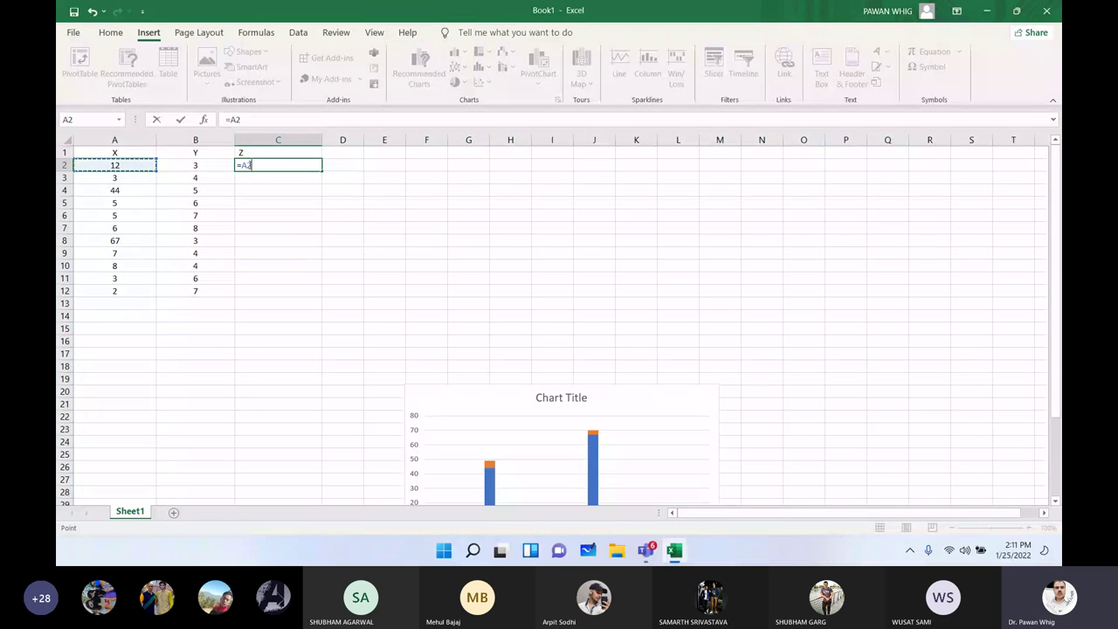
click(245, 165)
text(3)
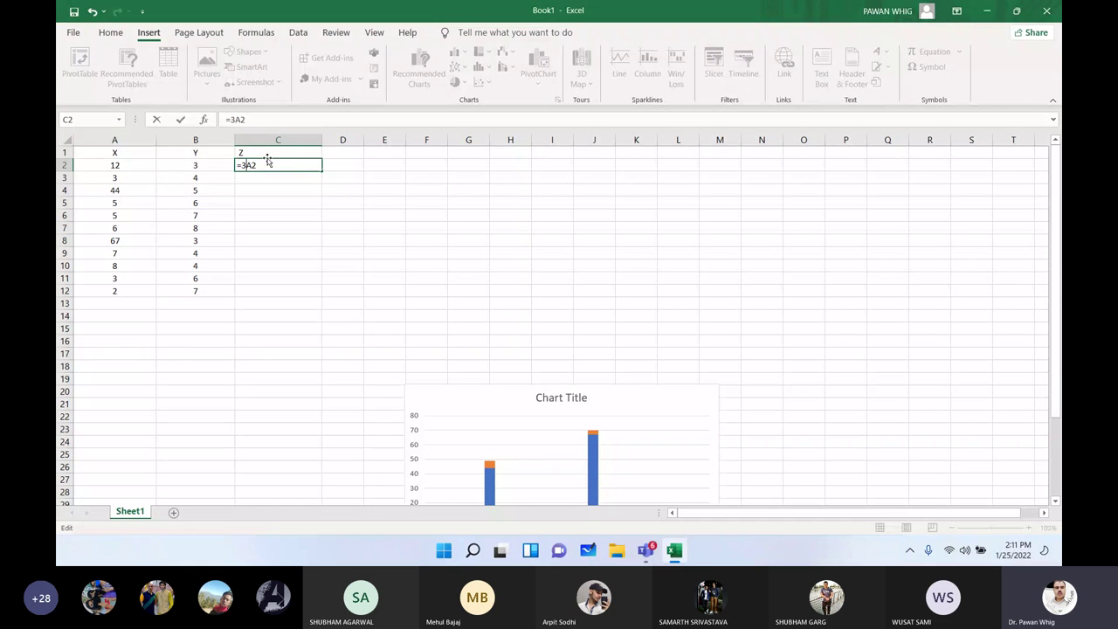
text(*)
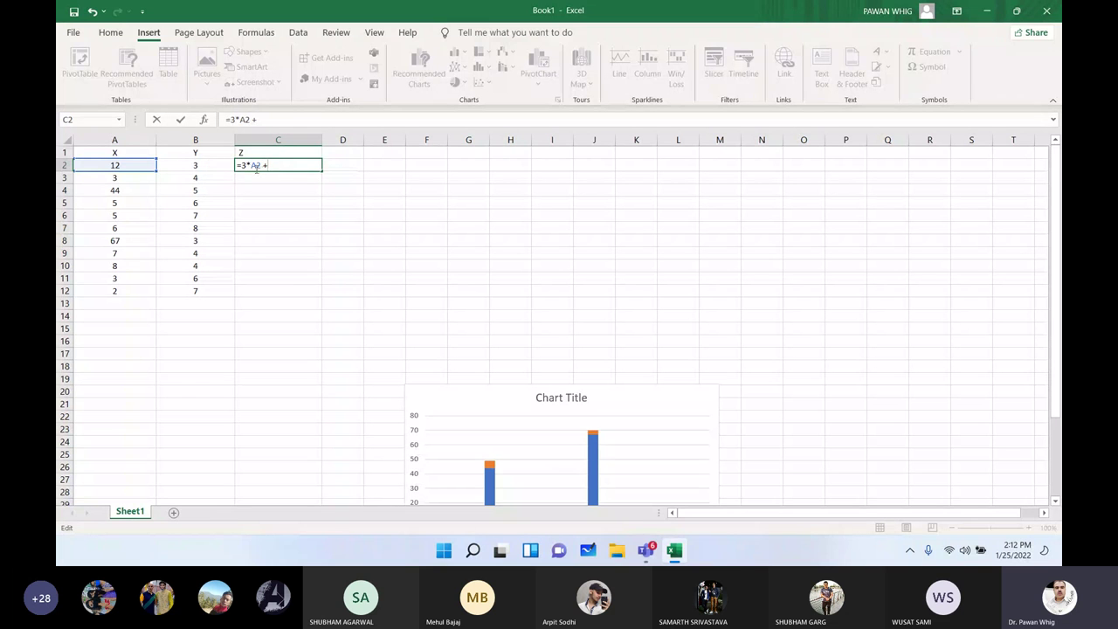
text(5)
text(*)
click(216, 166)
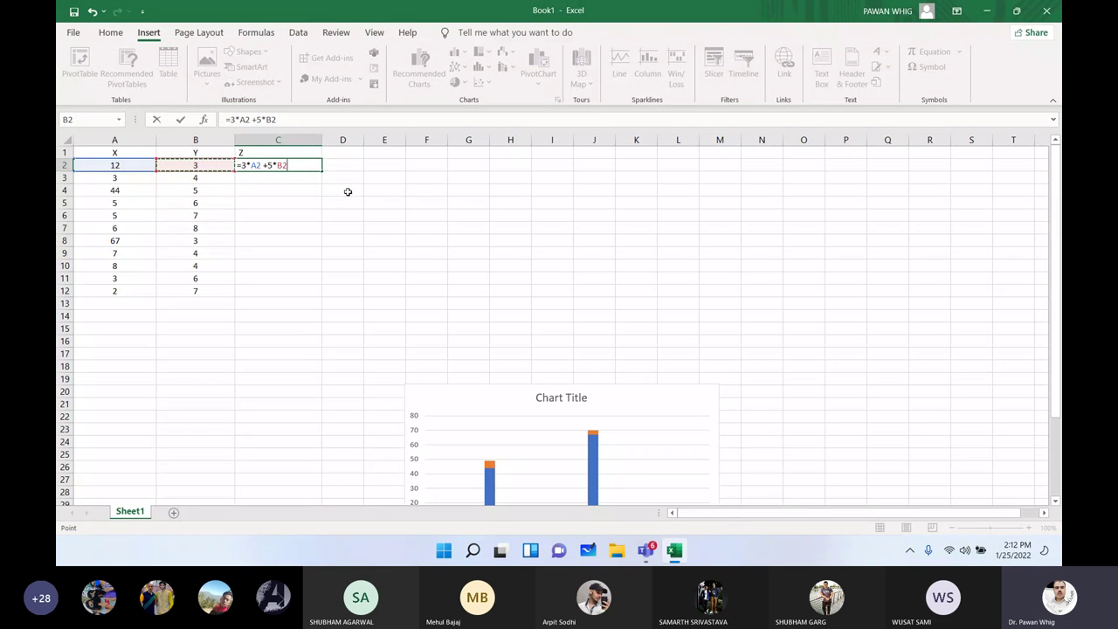
click(348, 191)
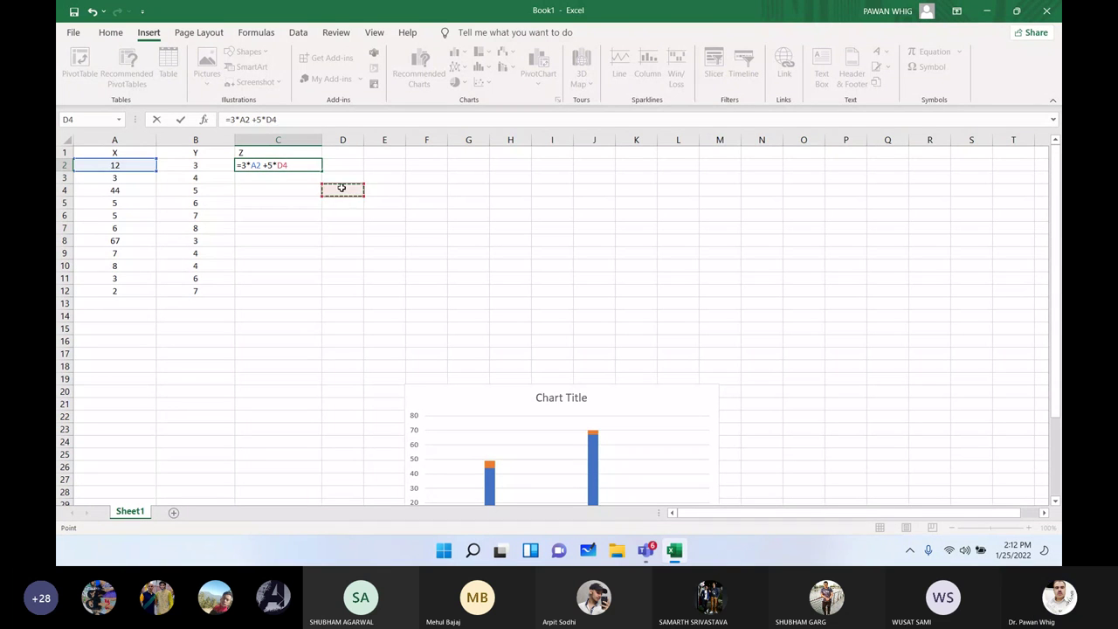
click(219, 165)
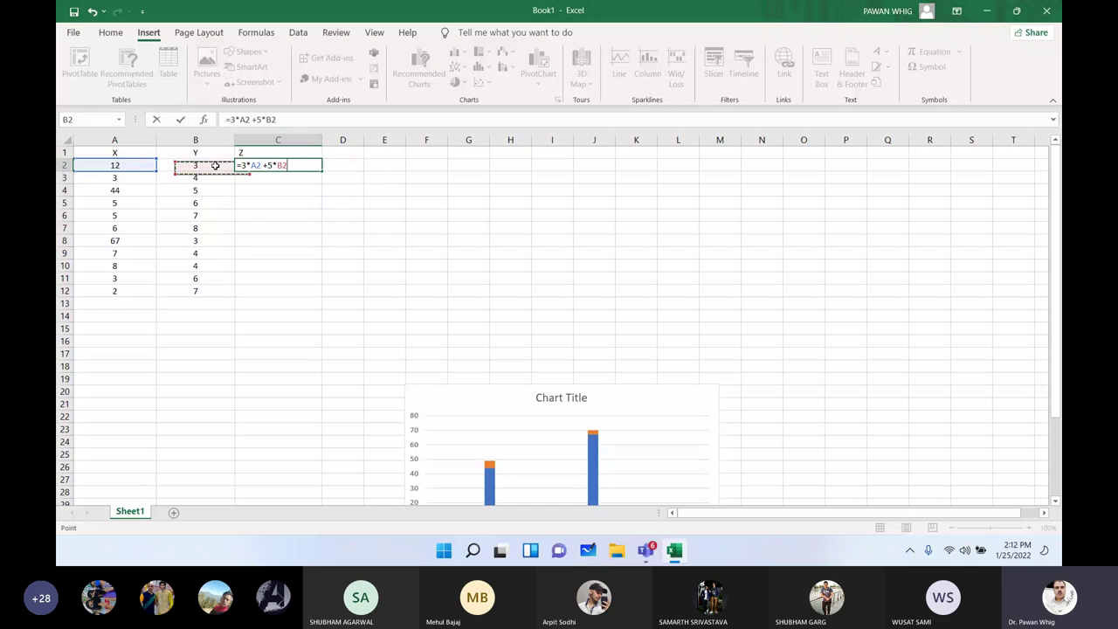
click(259, 178)
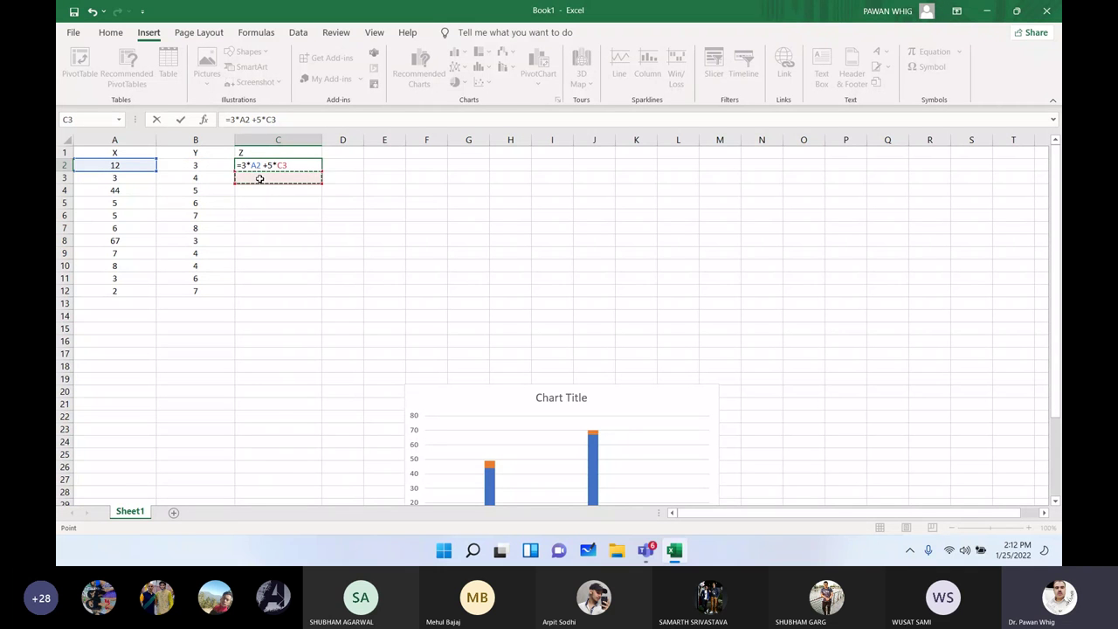
click(197, 163)
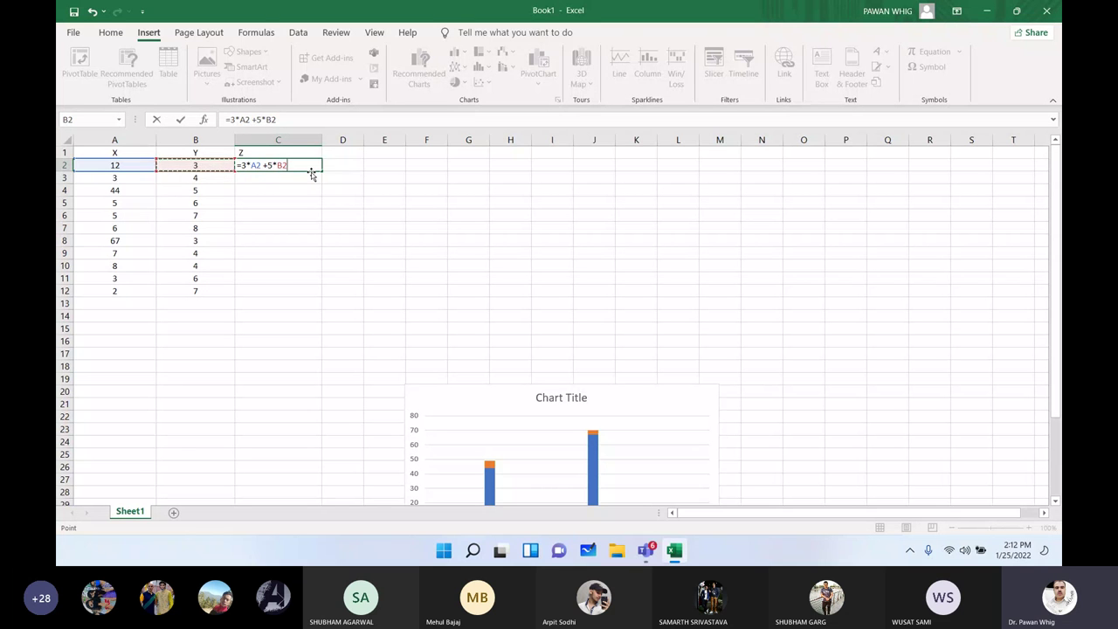
key(Return)
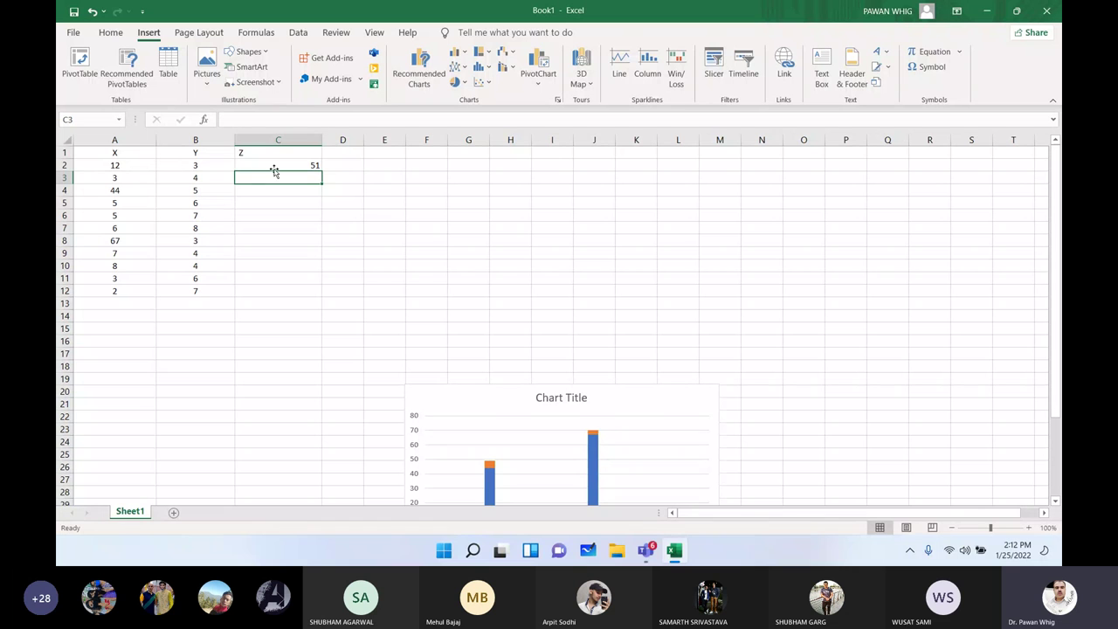
click(303, 166)
Fill the Z formula from C2 down to C12 and review C2's formula
drag(320, 172, 312, 294)
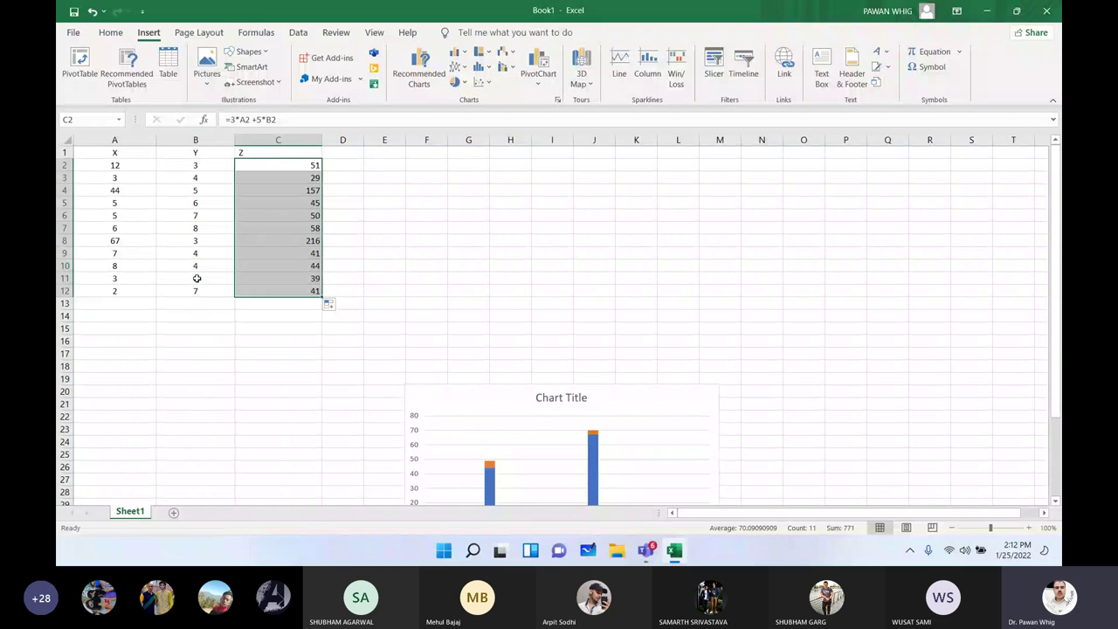
click(340, 153)
double_click(298, 165)
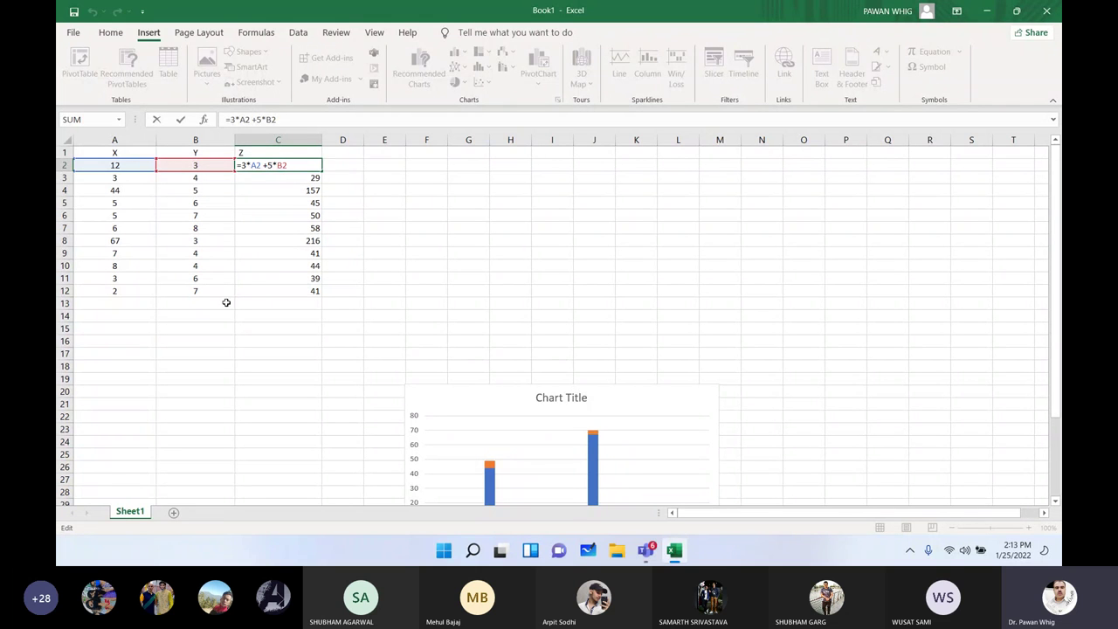
click(353, 240)
click(345, 156)
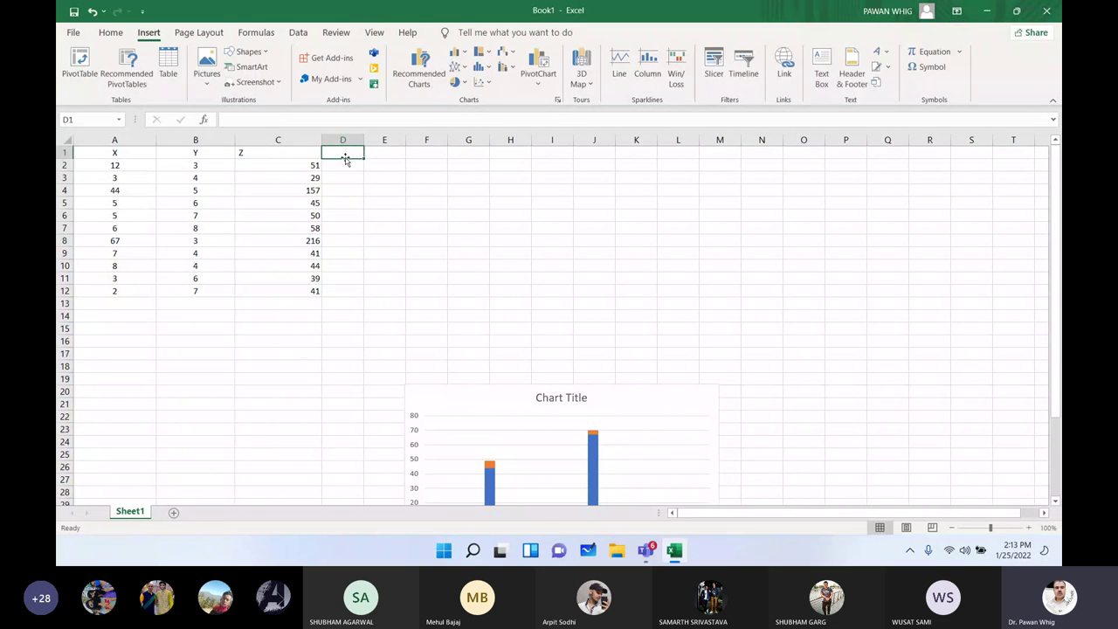
Enter U as the column D heading and widen column D
text(=)
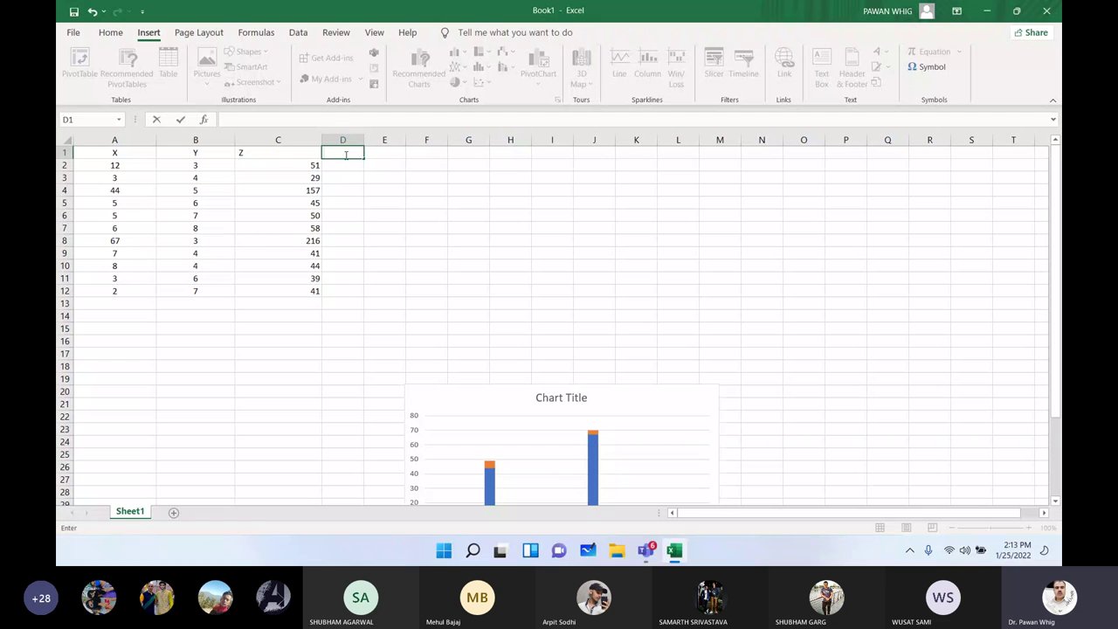
text(U)
click(345, 166)
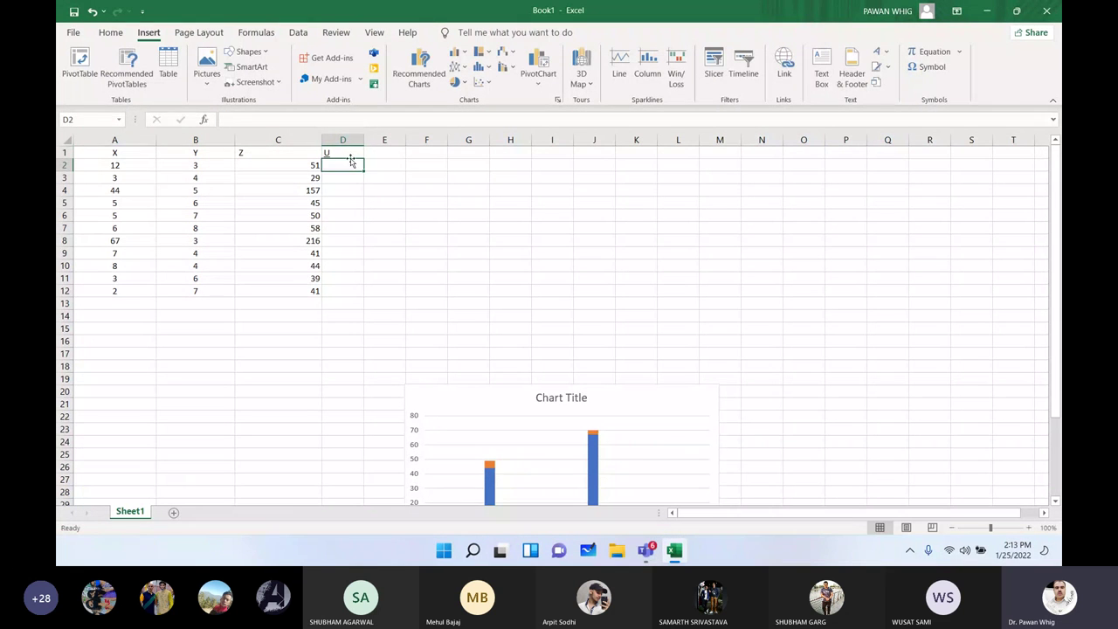
drag(364, 140, 413, 139)
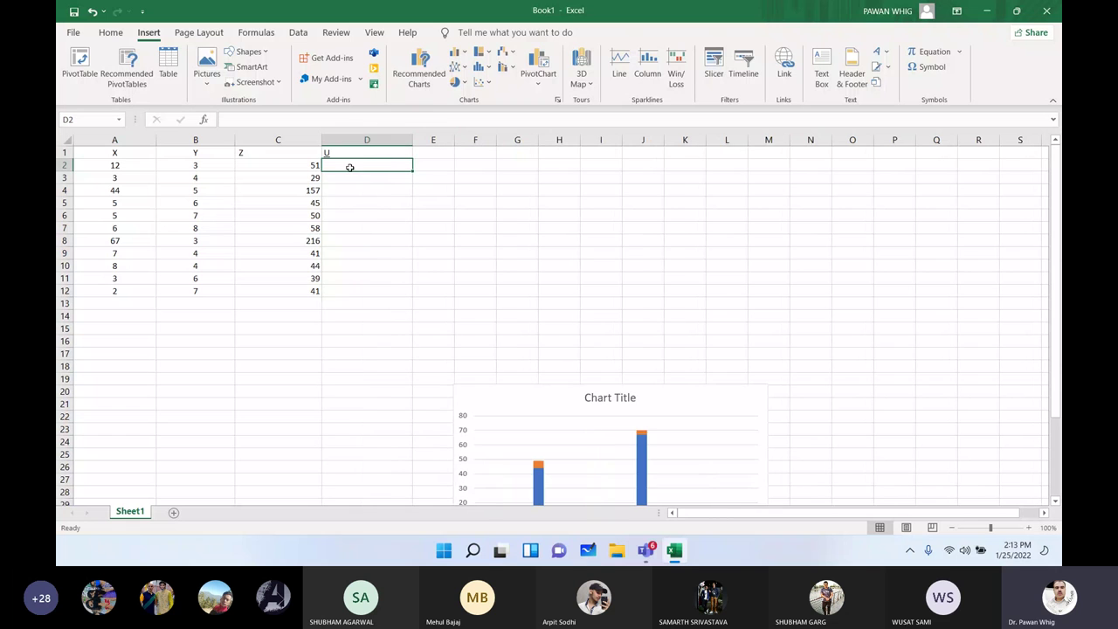
Enter =A2^2 in D2 to square the X value, giving 144
click(130, 167)
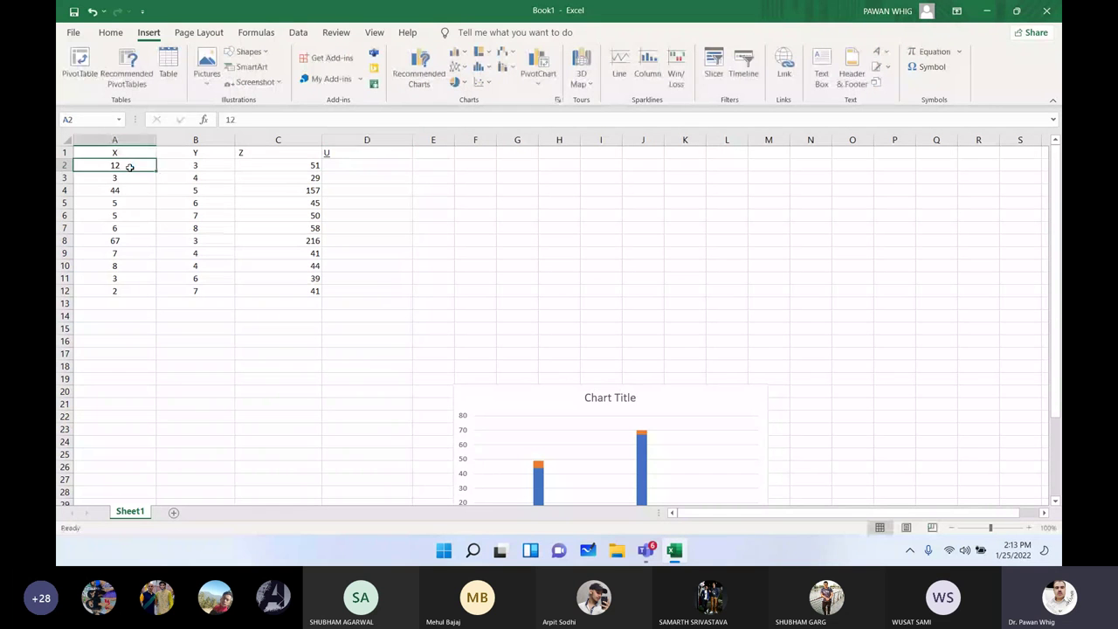
click(373, 168)
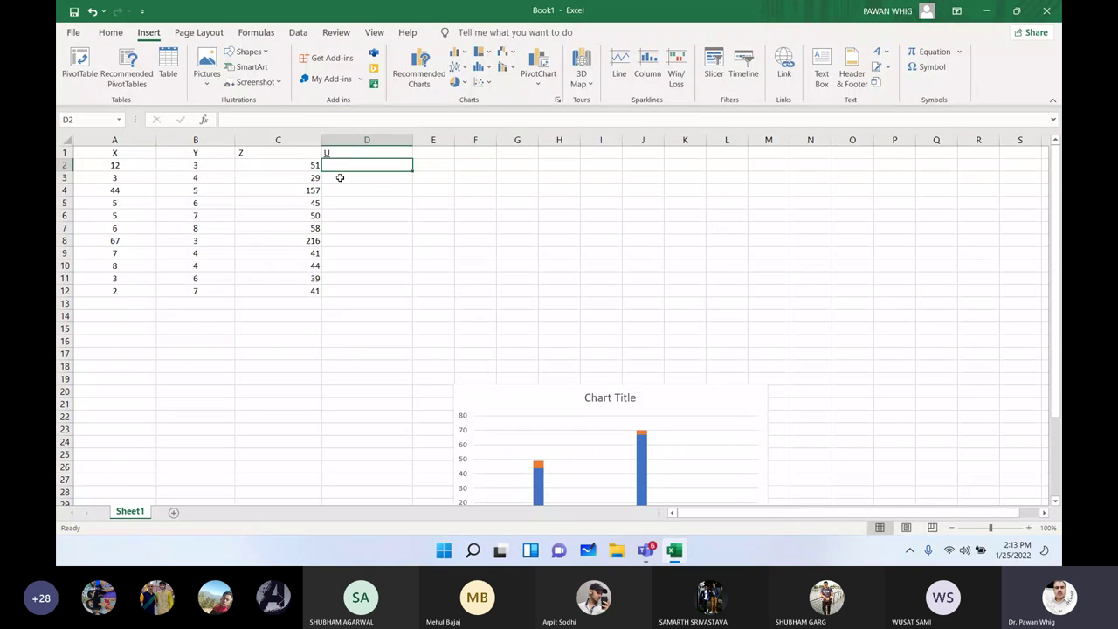
text(=)
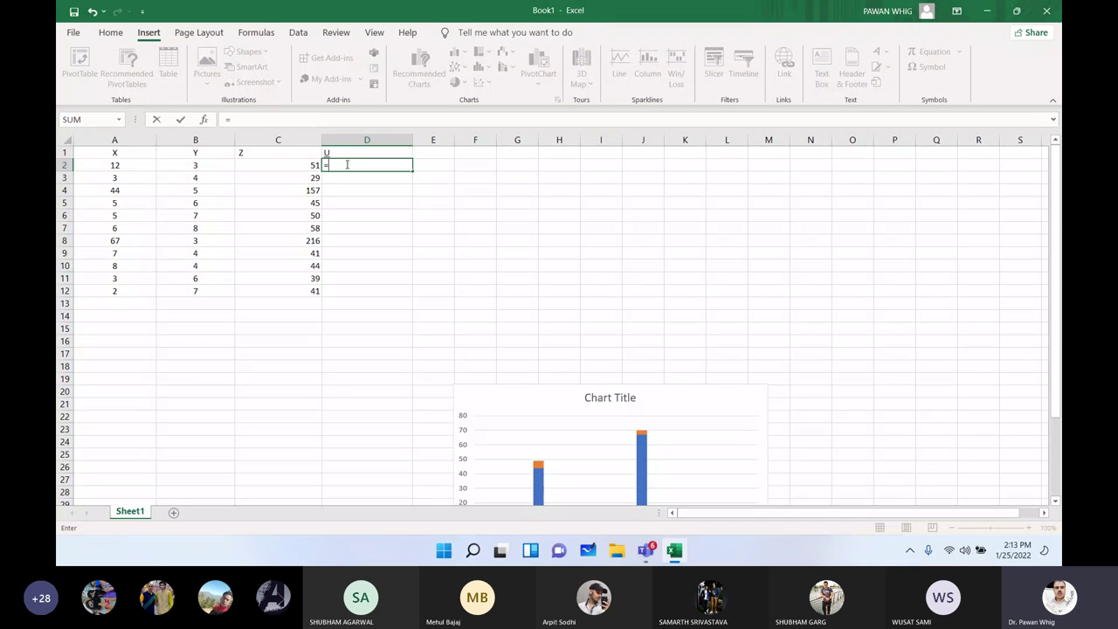
click(131, 167)
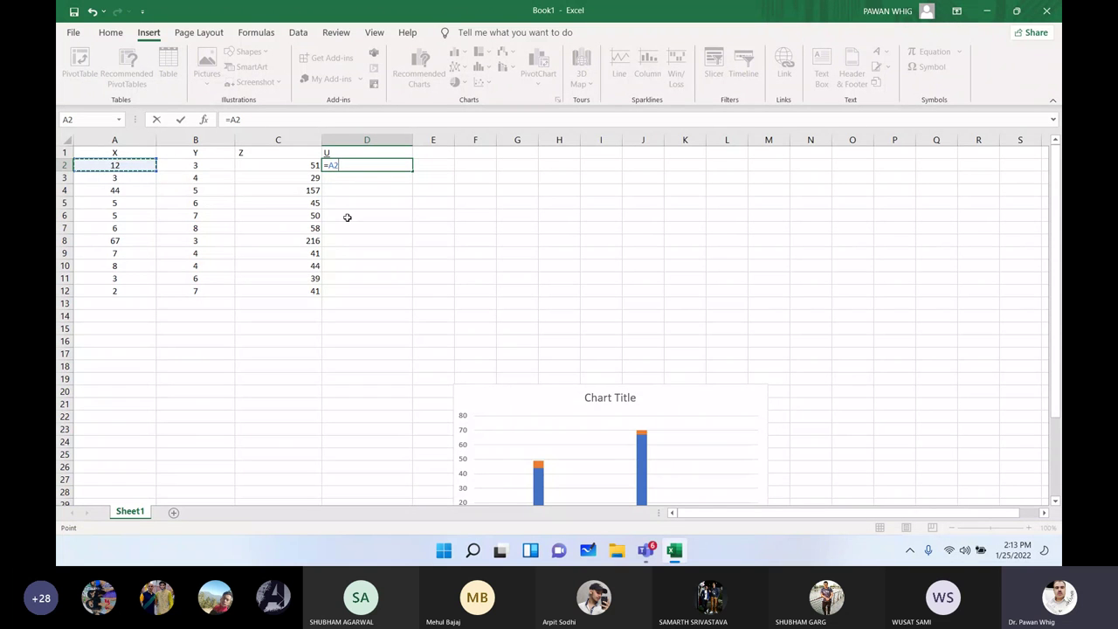
text(^)
click(329, 168)
key(Return)
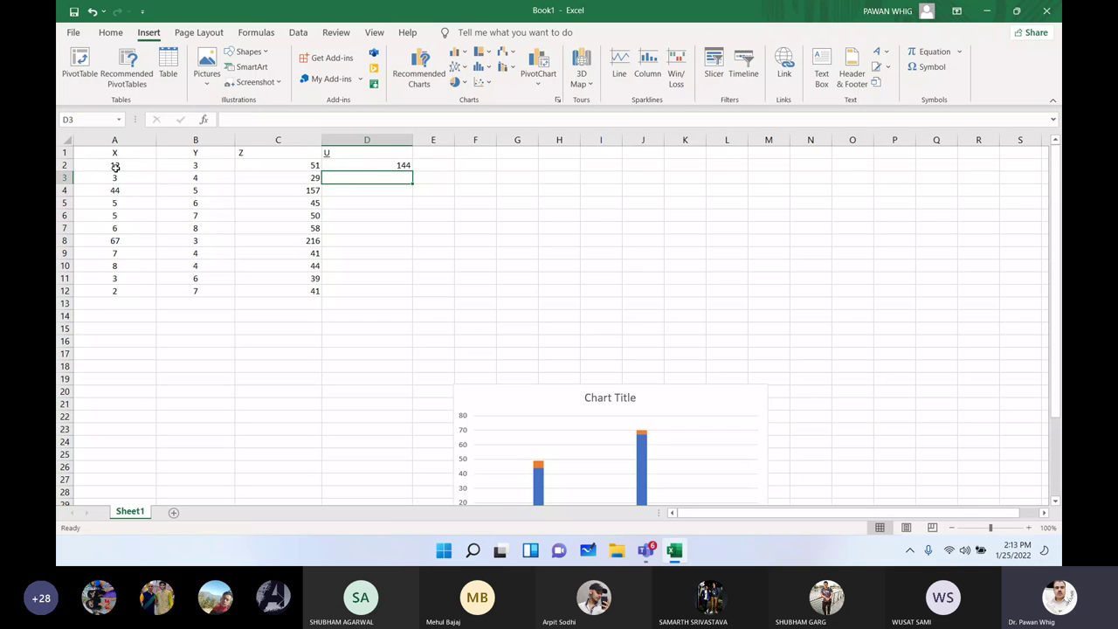
Copy D2's squaring formula down to D12, then open D2 for editing
click(370, 165)
drag(410, 169, 410, 294)
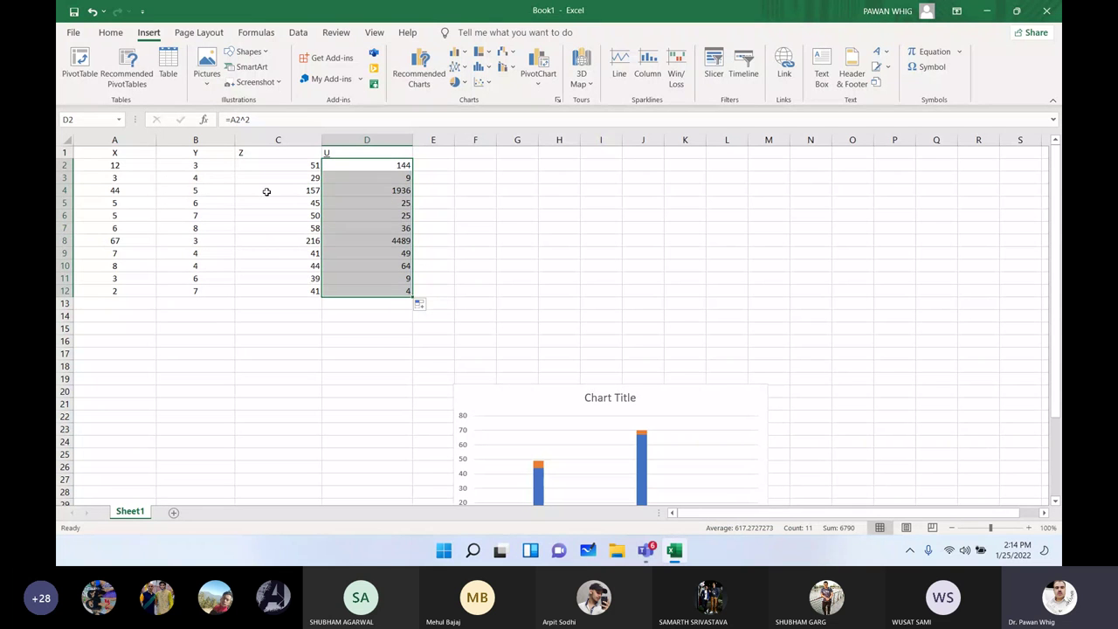
click(367, 166)
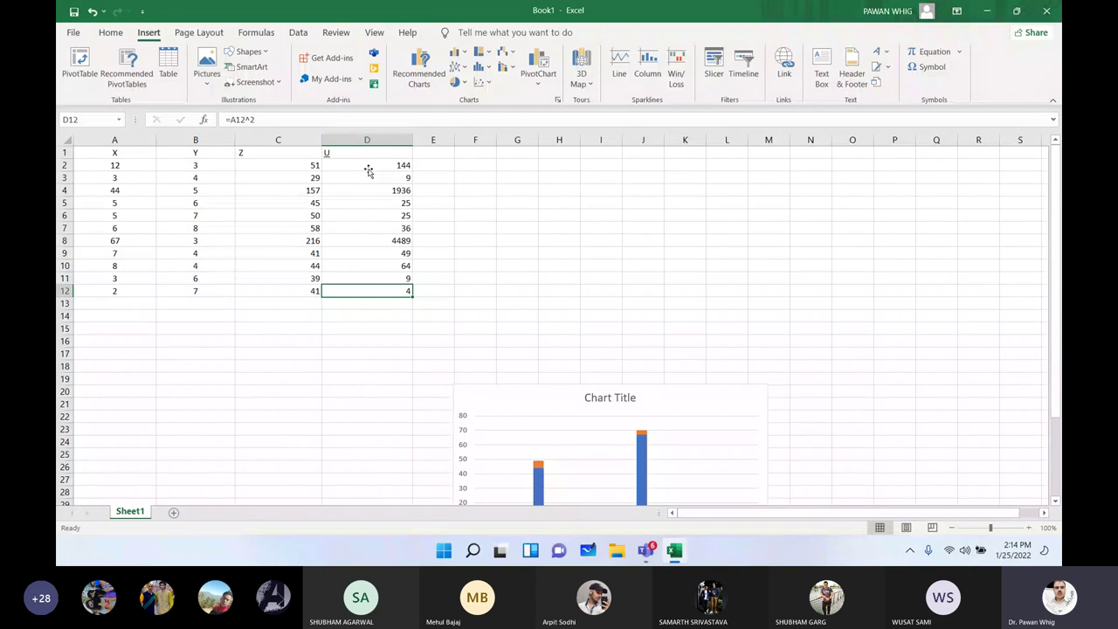
double_click(367, 166)
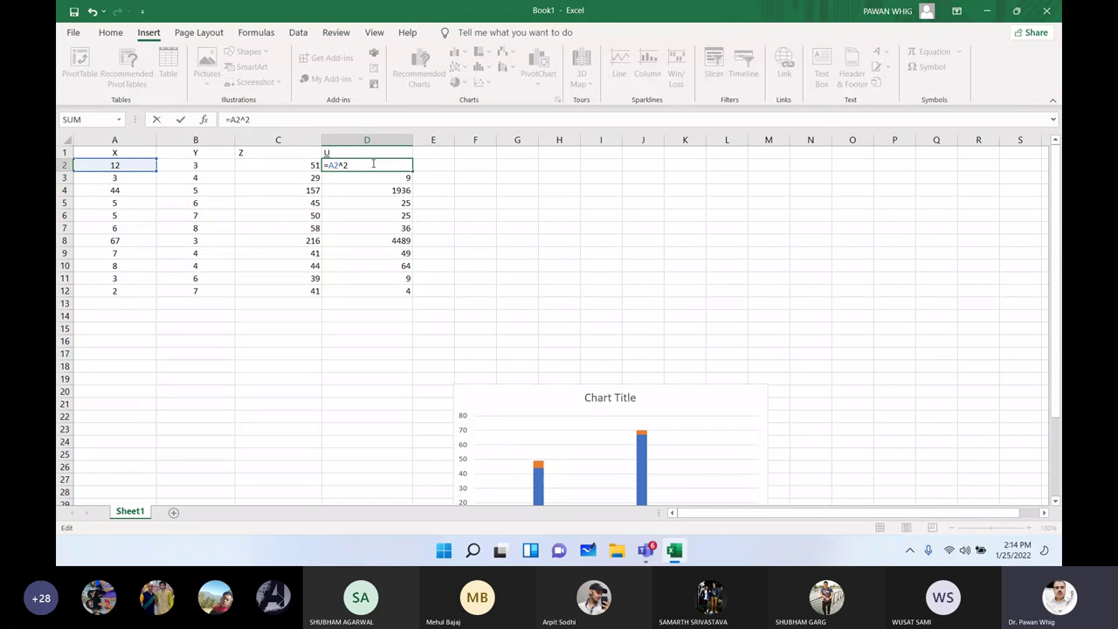
Change D2 to =A2^2+B2^3 and fill it down to D12
text( +)
click(199, 165)
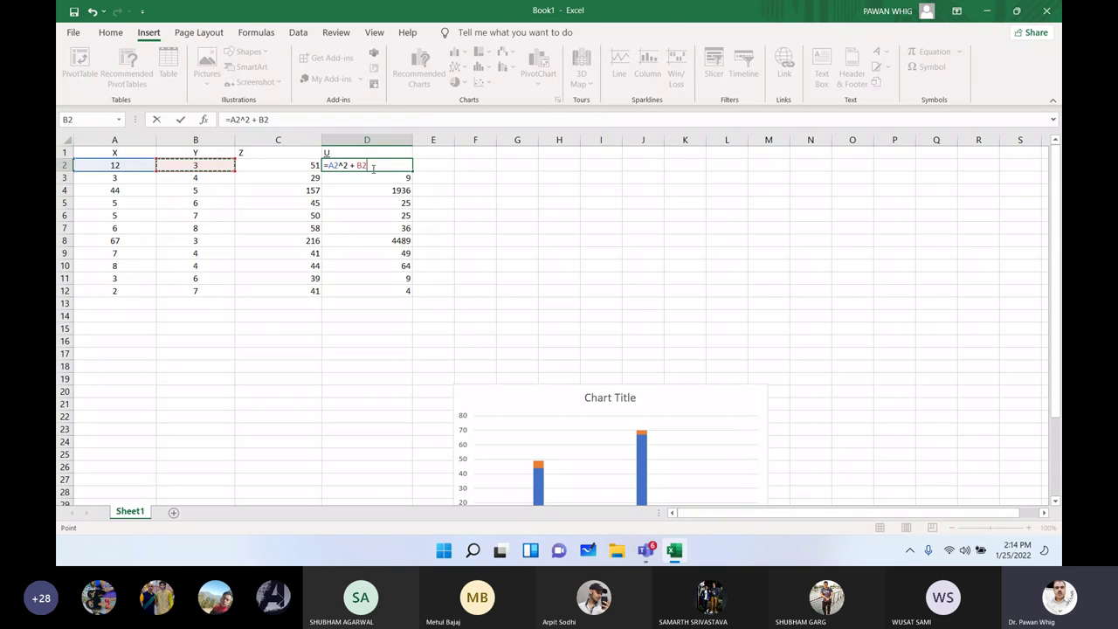
text(^3)
click(383, 180)
click(410, 166)
drag(412, 166, 408, 269)
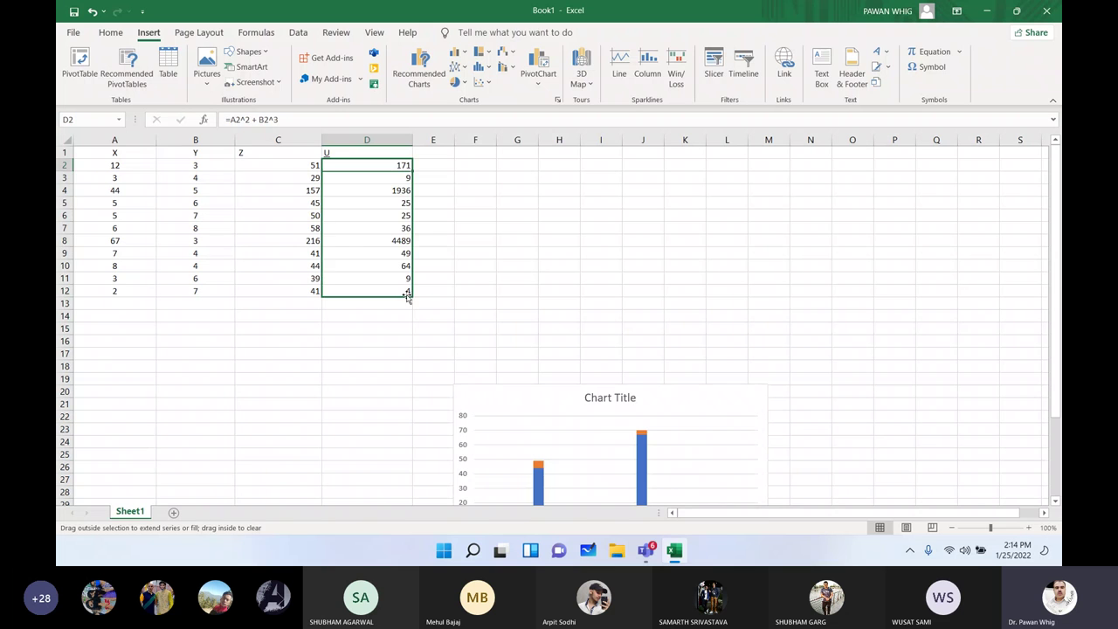
drag(408, 269, 408, 297)
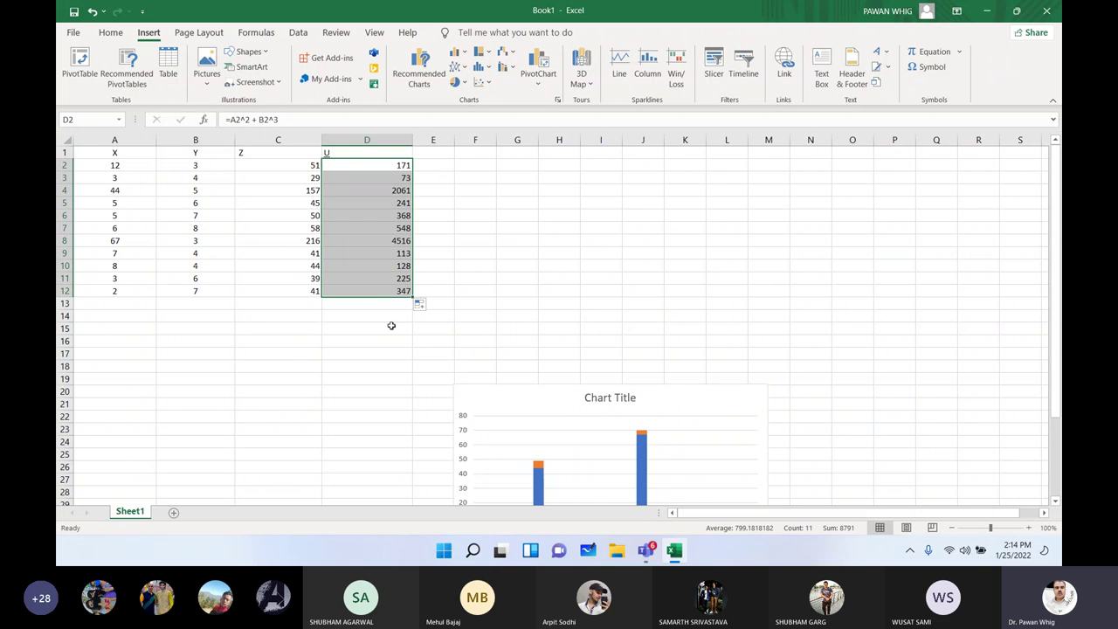
click(388, 325)
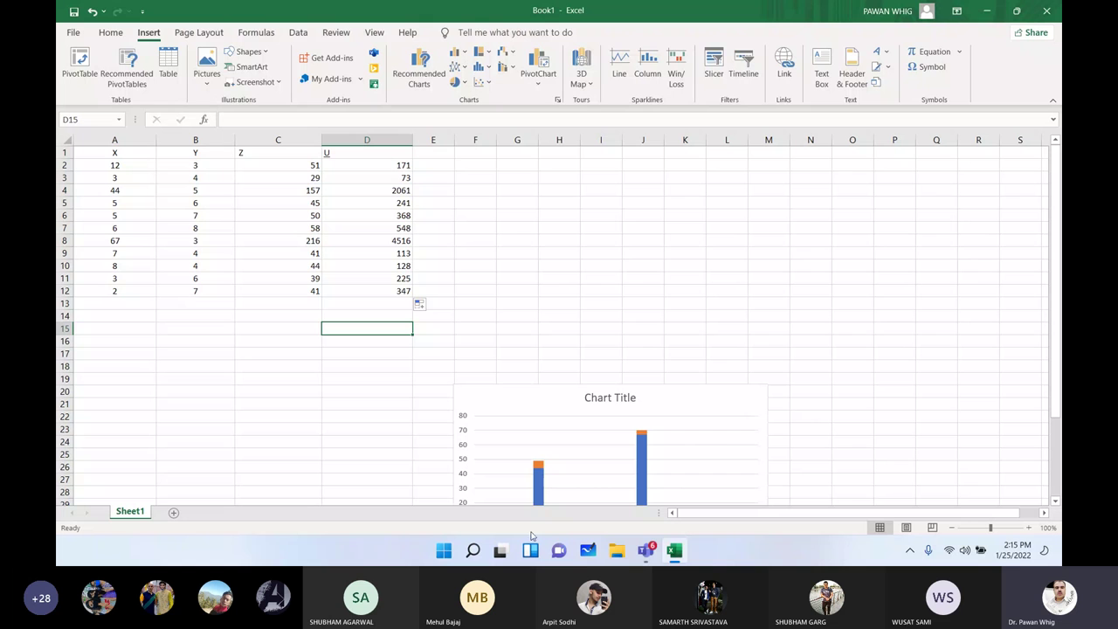
Switch to Whiteboard, clear the whole canvas, and select the blue pen
click(588, 551)
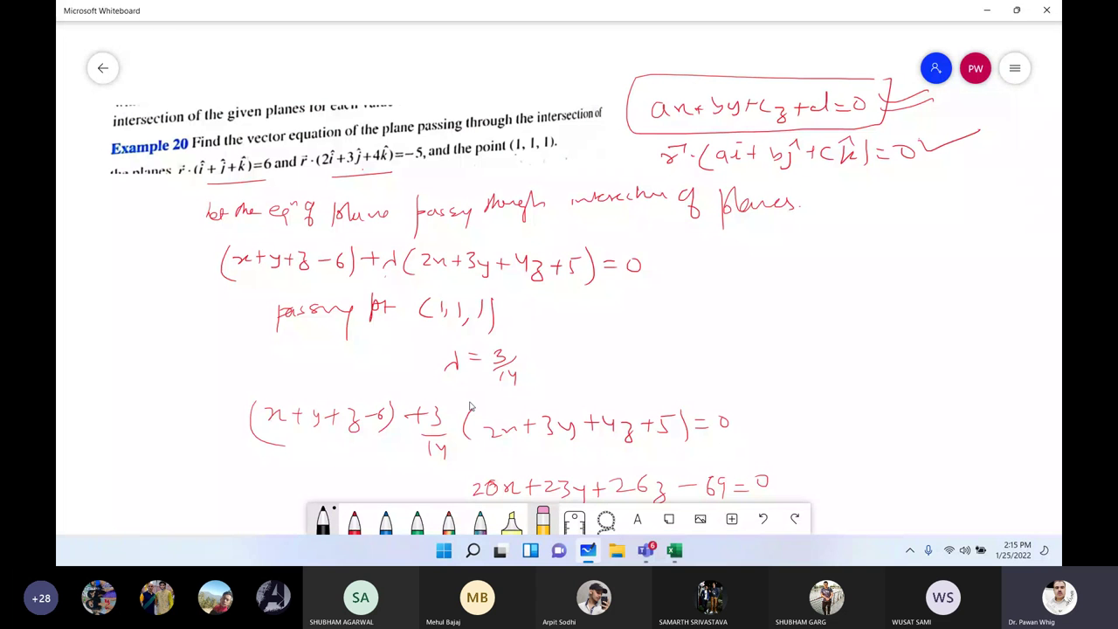
click(549, 517)
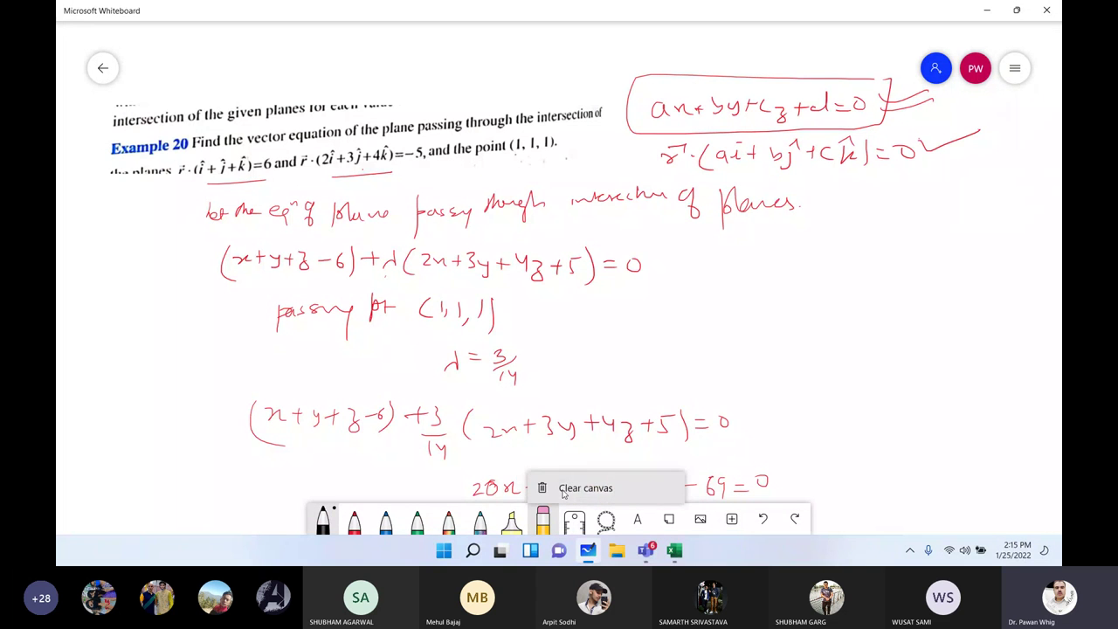
click(563, 491)
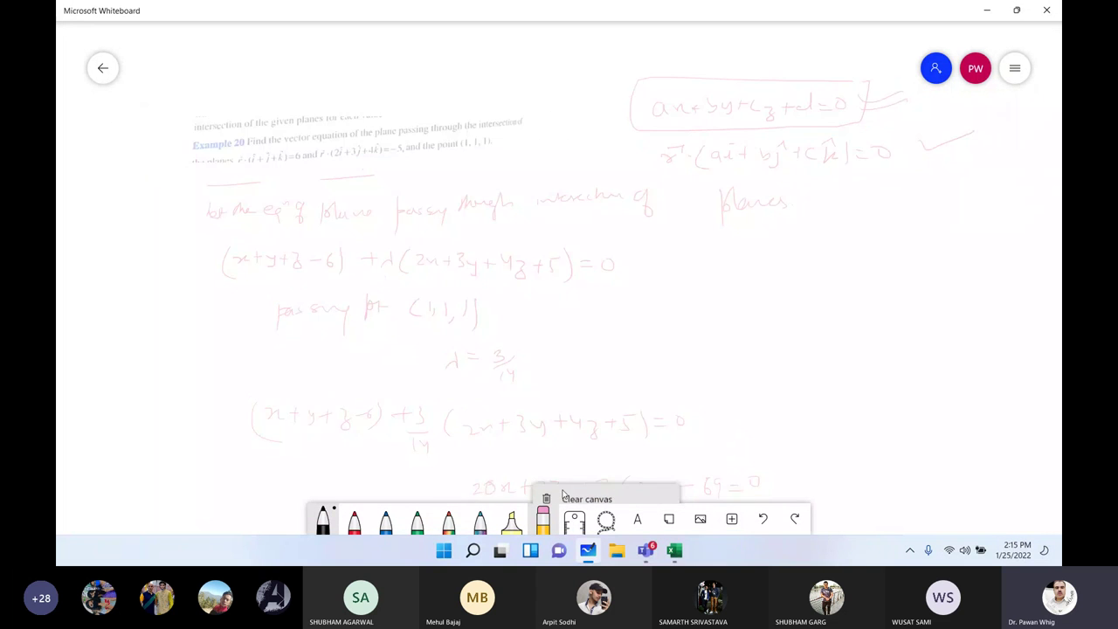
click(387, 521)
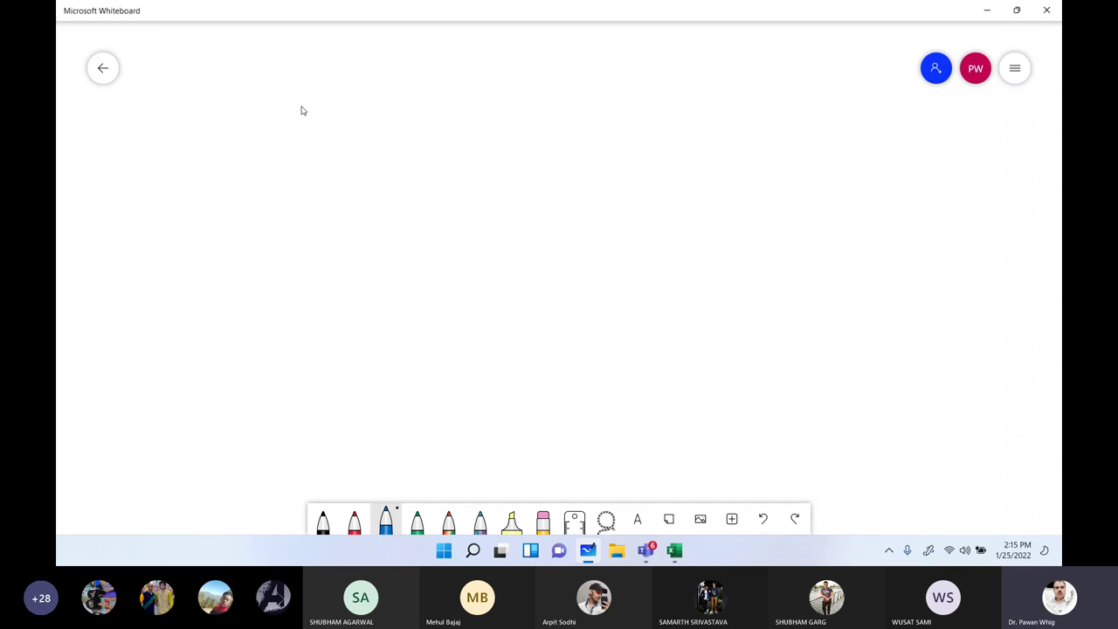
Handwrite y² + x² = r² in blue with a tick mark beside it
click(385, 522)
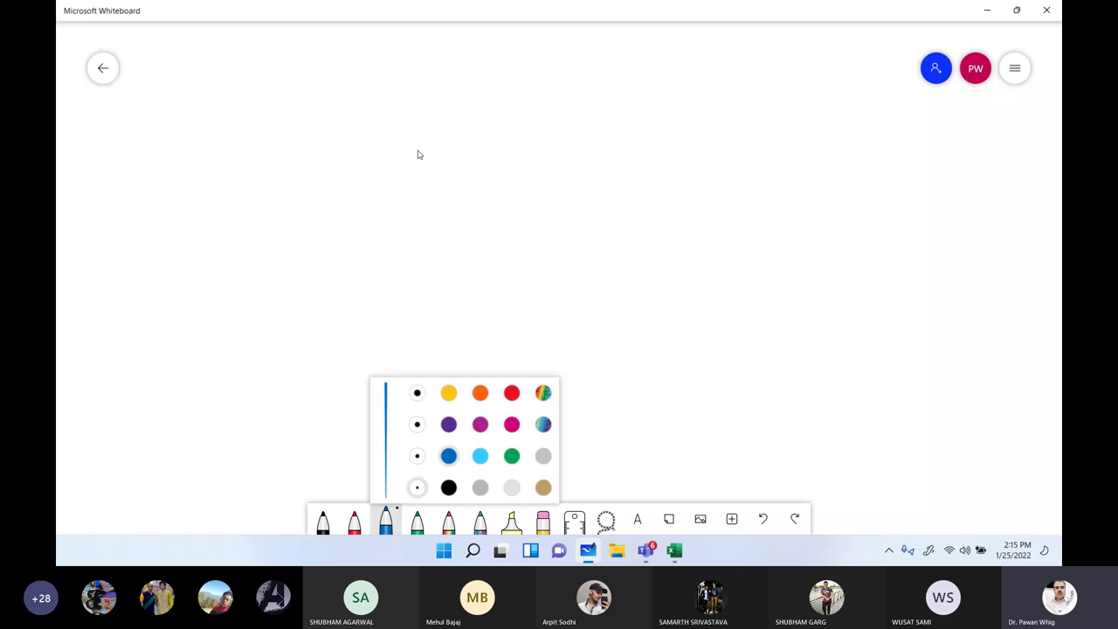
mouse_move(410, 174)
mouse_down()
mouse_move(421, 197)
mouse_move(443, 170)
mouse_move(447, 186)
mouse_move(462, 188)
mouse_move(495, 172)
mouse_move(506, 191)
mouse_move(517, 182)
mouse_move(508, 192)
mouse_up()
drag(445, 177, 443, 198)
drag(528, 179, 572, 167)
mouse_move(425, 118)
mouse_down()
mouse_move(416, 131)
mouse_move(479, 141)
mouse_up()
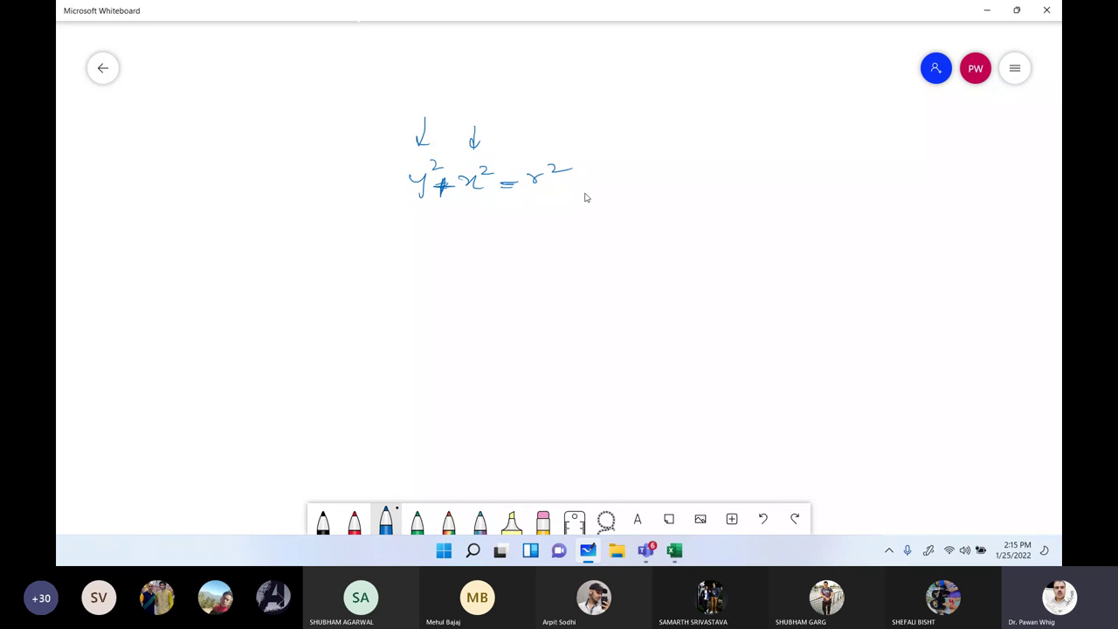
drag(355, 168, 390, 153)
Write a 'Solve me' heading over y = 3x + 4, circling x and y
mouse_move(636, 124)
mouse_down()
mouse_move(629, 139)
mouse_move(658, 138)
mouse_up()
drag(668, 128, 741, 129)
mouse_move(745, 124)
mouse_down()
mouse_move(753, 158)
mouse_move(781, 128)
mouse_up()
drag(670, 189, 676, 203)
mouse_move(681, 188)
mouse_down()
mouse_move(672, 216)
mouse_move(700, 196)
mouse_up()
drag(692, 203, 744, 208)
drag(767, 199, 818, 198)
drag(815, 189, 814, 206)
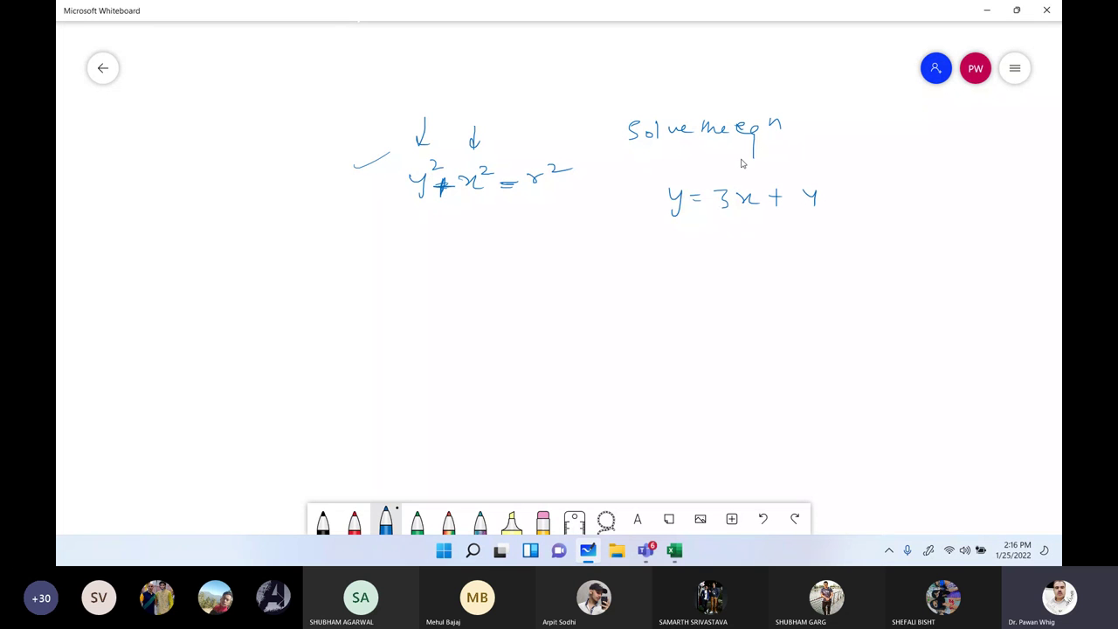
drag(738, 155, 738, 181)
mouse_move(732, 172)
mouse_down()
mouse_move(745, 172)
mouse_move(739, 216)
mouse_move(754, 192)
mouse_up()
mouse_move(670, 178)
mouse_down()
mouse_move(647, 220)
mouse_move(669, 178)
mouse_up()
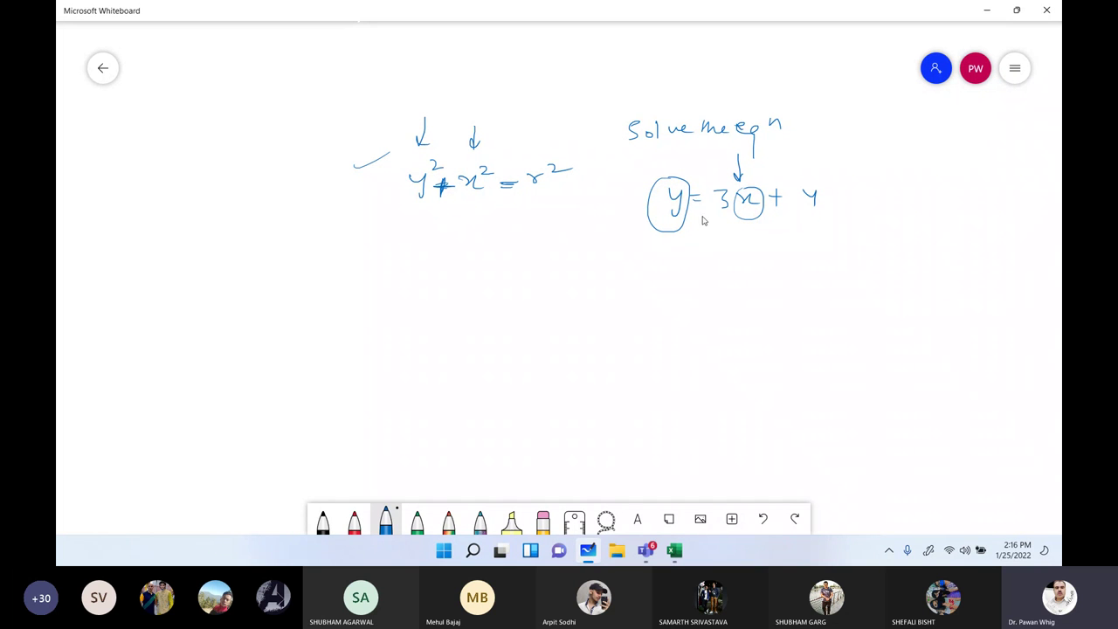
Write y = 3*x + 4 beneath, with an arrow from the circled x
mouse_move(681, 250)
mouse_down()
mouse_move(698, 252)
mouse_move(689, 273)
mouse_up()
drag(704, 259, 717, 264)
mouse_move(724, 254)
mouse_down()
mouse_move(728, 272)
mouse_move(770, 271)
mouse_move(757, 256)
mouse_move(789, 270)
mouse_move(799, 262)
mouse_up()
drag(809, 252, 819, 272)
mouse_move(765, 225)
mouse_down()
mouse_move(764, 251)
mouse_move(770, 243)
mouse_up()
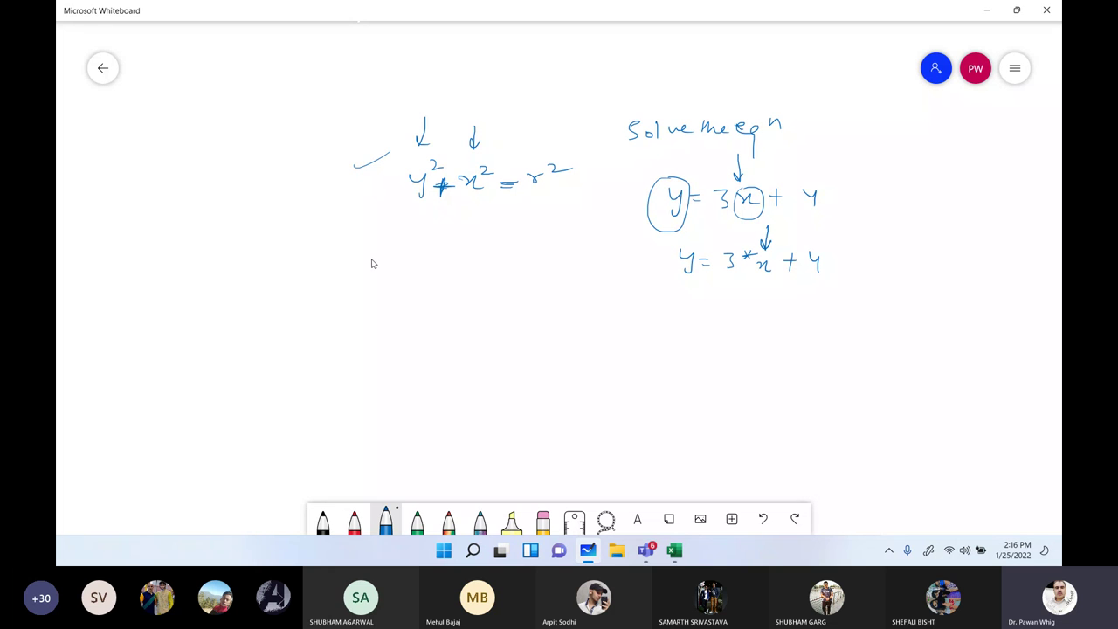
Add sin θ + cos θ and a square-root y = note, then minimise Whiteboard
mouse_move(400, 267)
mouse_down()
mouse_move(415, 281)
mouse_move(501, 279)
mouse_move(397, 262)
mouse_move(362, 273)
mouse_up()
mouse_move(350, 279)
mouse_down()
mouse_move(363, 279)
mouse_move(328, 282)
mouse_move(325, 297)
mouse_up()
mouse_move(446, 234)
mouse_down()
mouse_move(442, 268)
mouse_move(451, 262)
mouse_up()
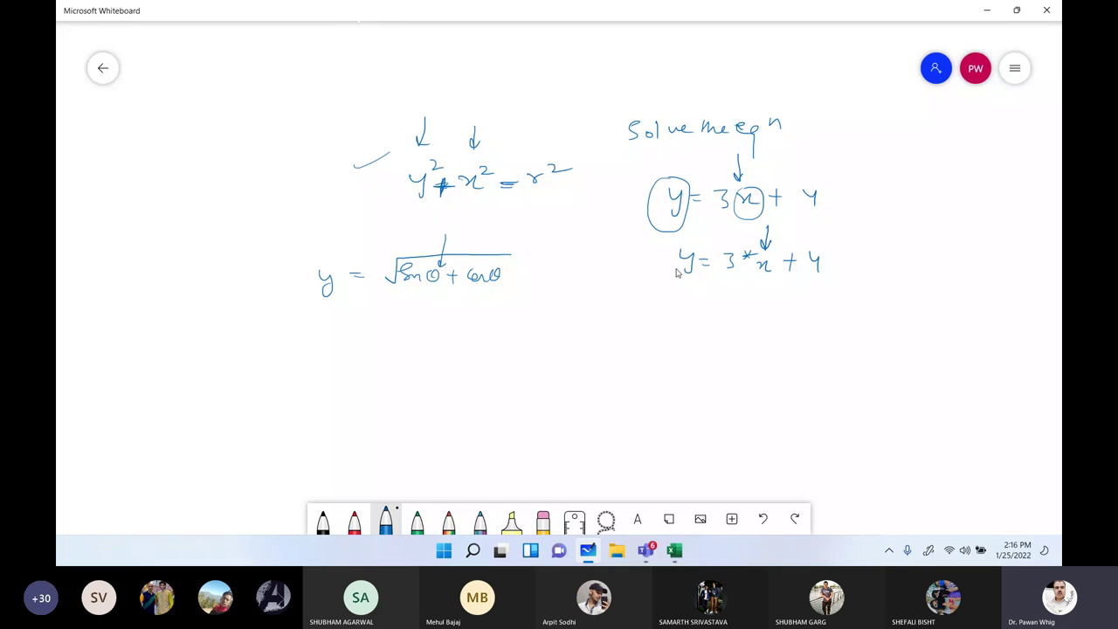
drag(658, 271, 682, 260)
drag(749, 284, 770, 281)
click(988, 13)
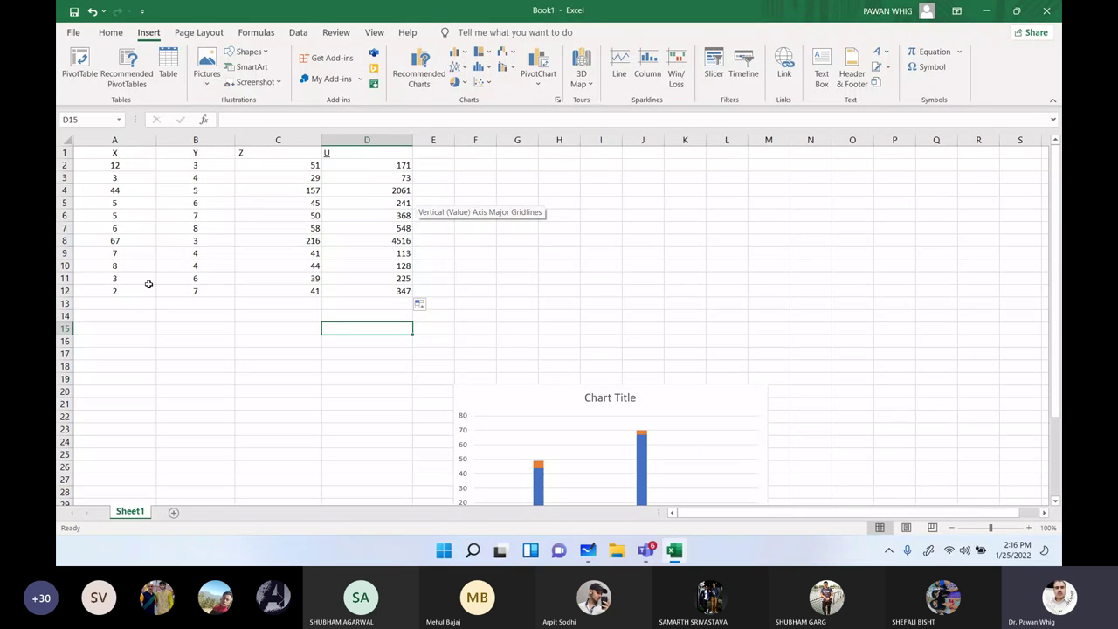
Widen column E and enter the header 'y' in E1
drag(454, 139, 523, 140)
double_click(449, 154)
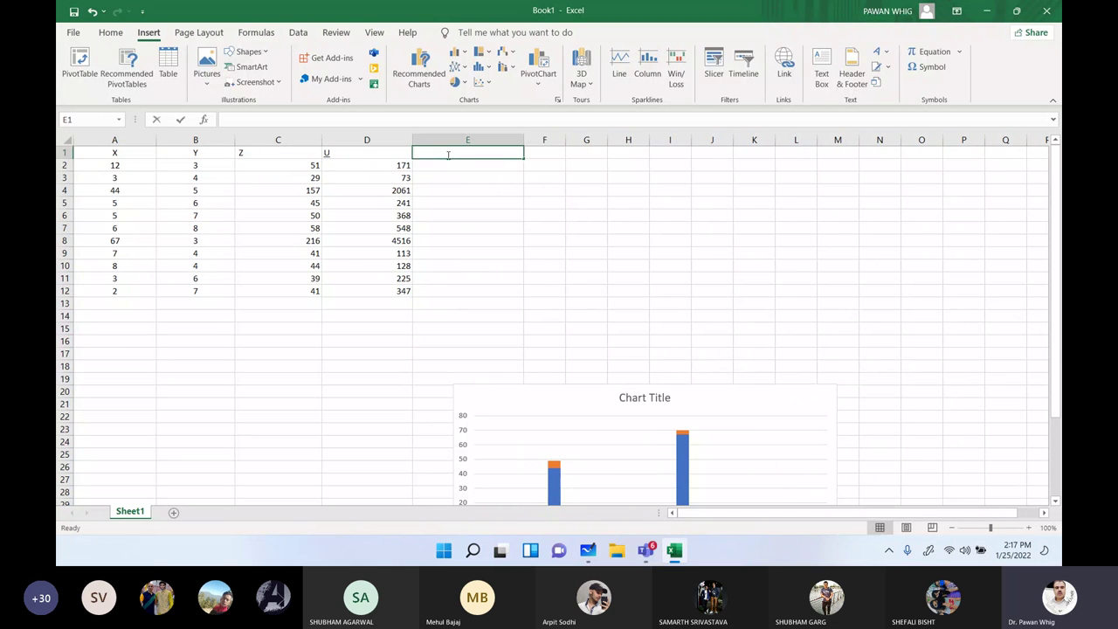
text(y)
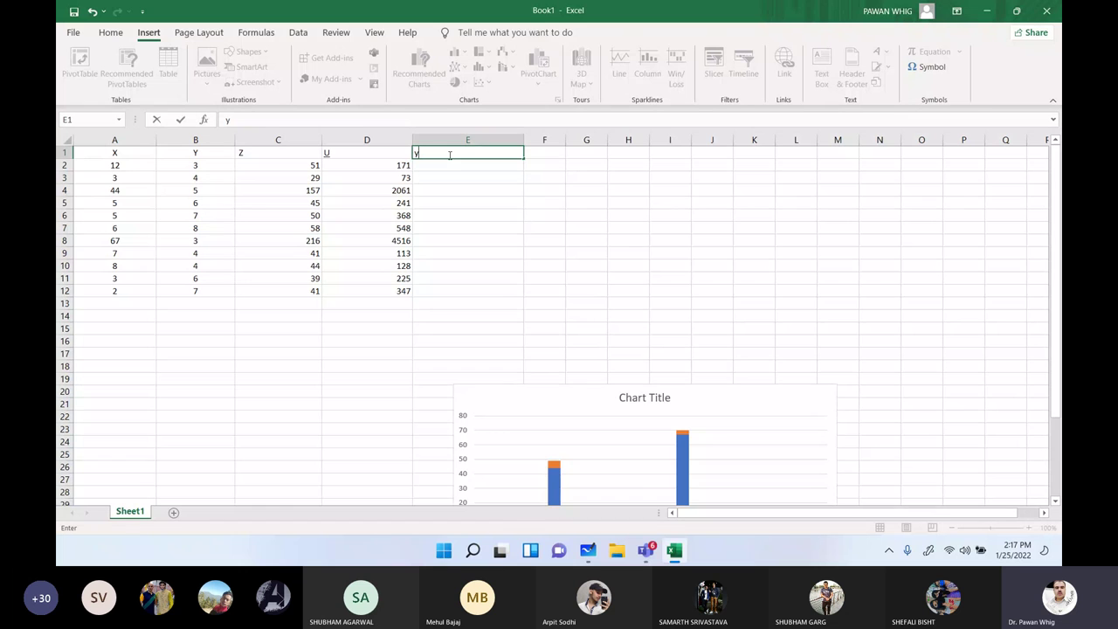
click(452, 170)
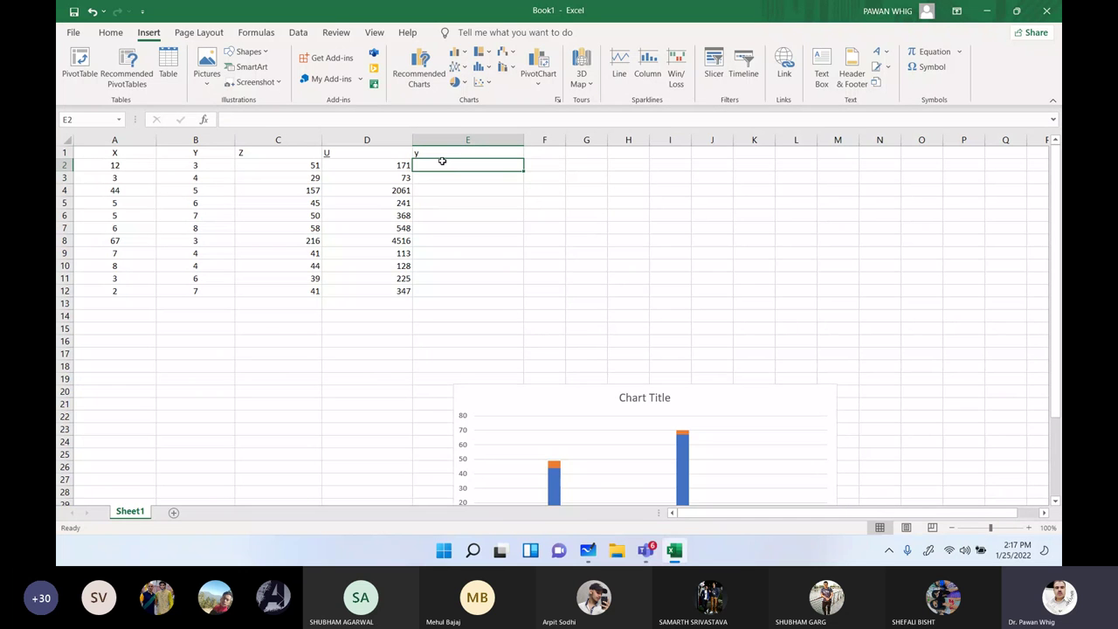
Enter =3*A2+2 in E2 and fill it down through E12
double_click(444, 166)
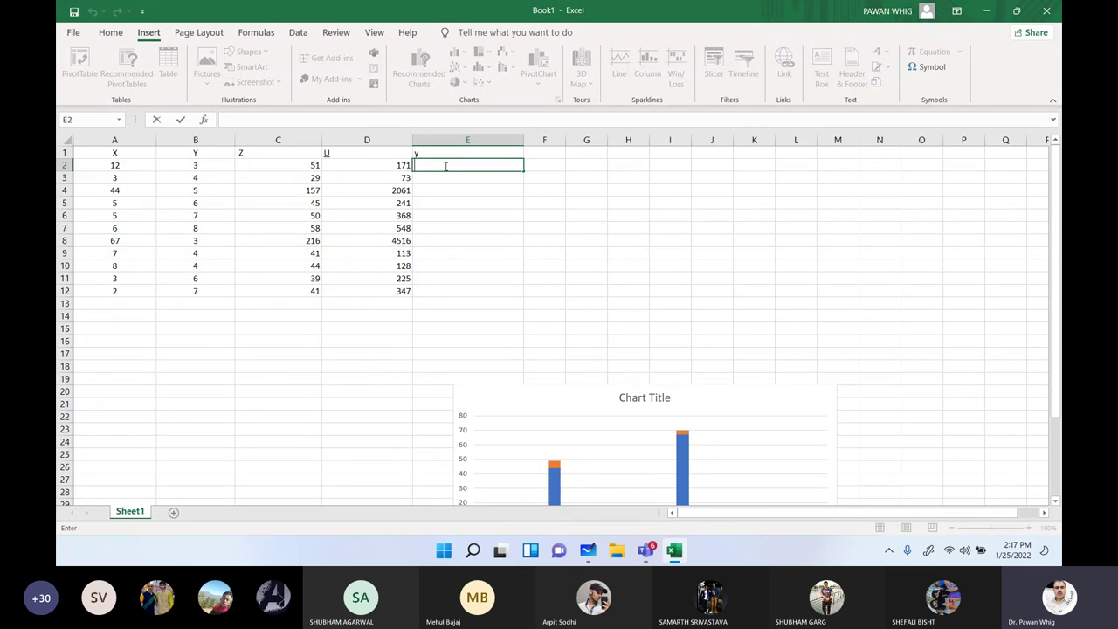
text(=)
text(3)
text(*)
click(152, 164)
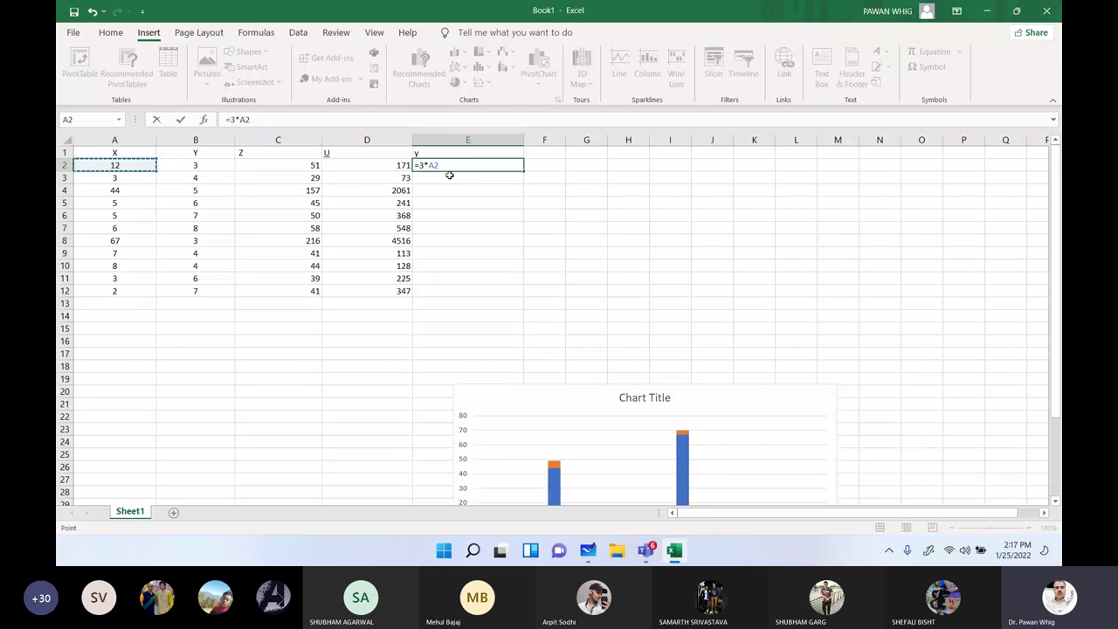
text(+2)
click(510, 166)
drag(521, 170, 508, 293)
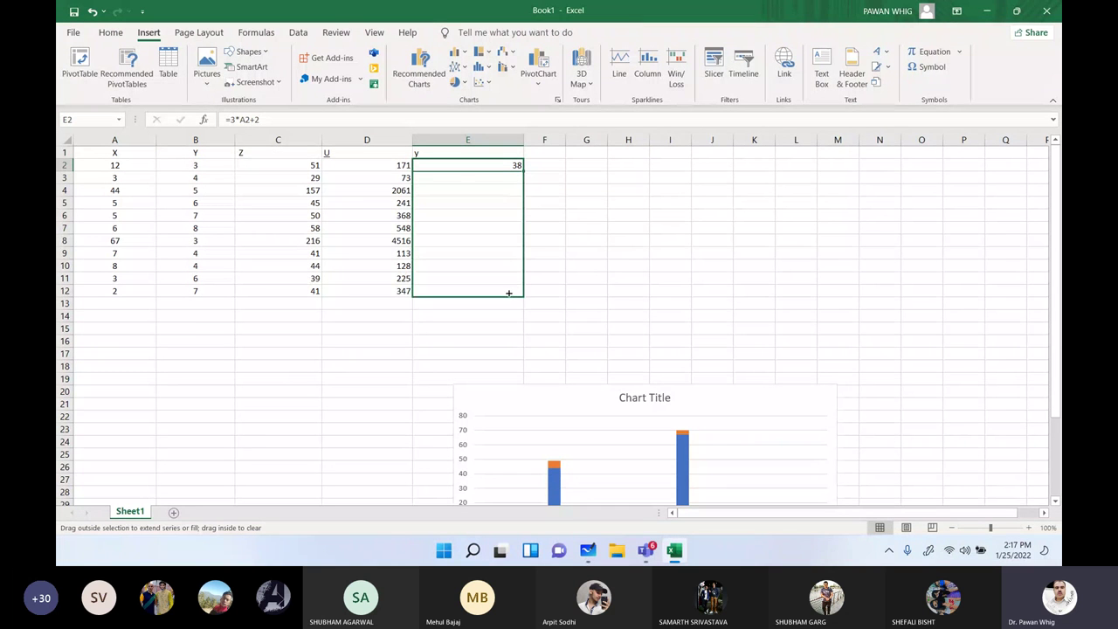
drag(508, 293, 509, 294)
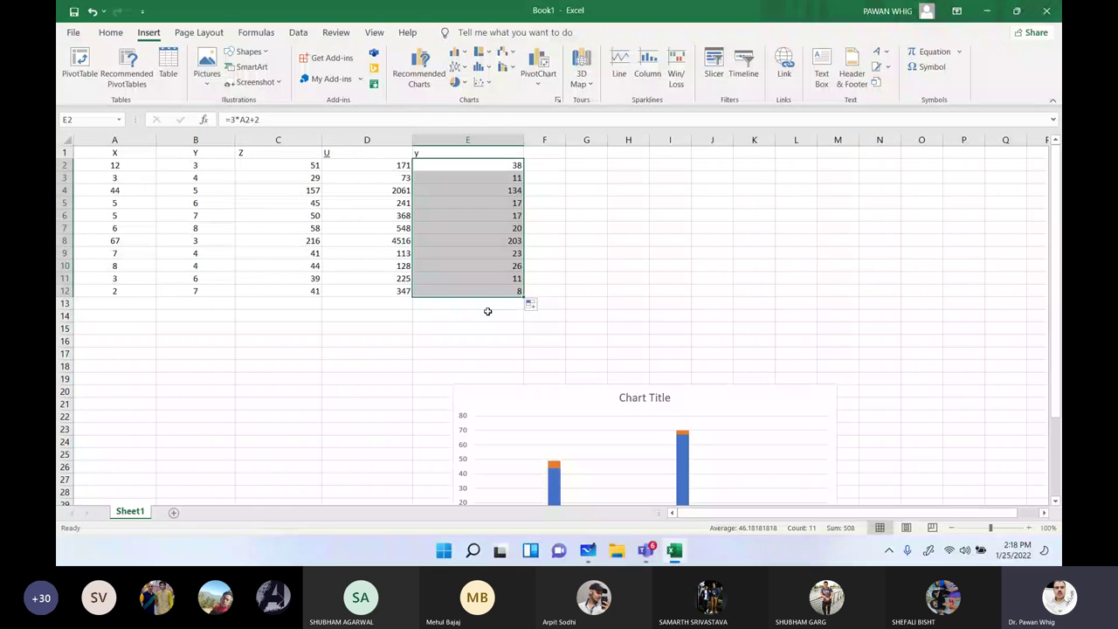
click(589, 552)
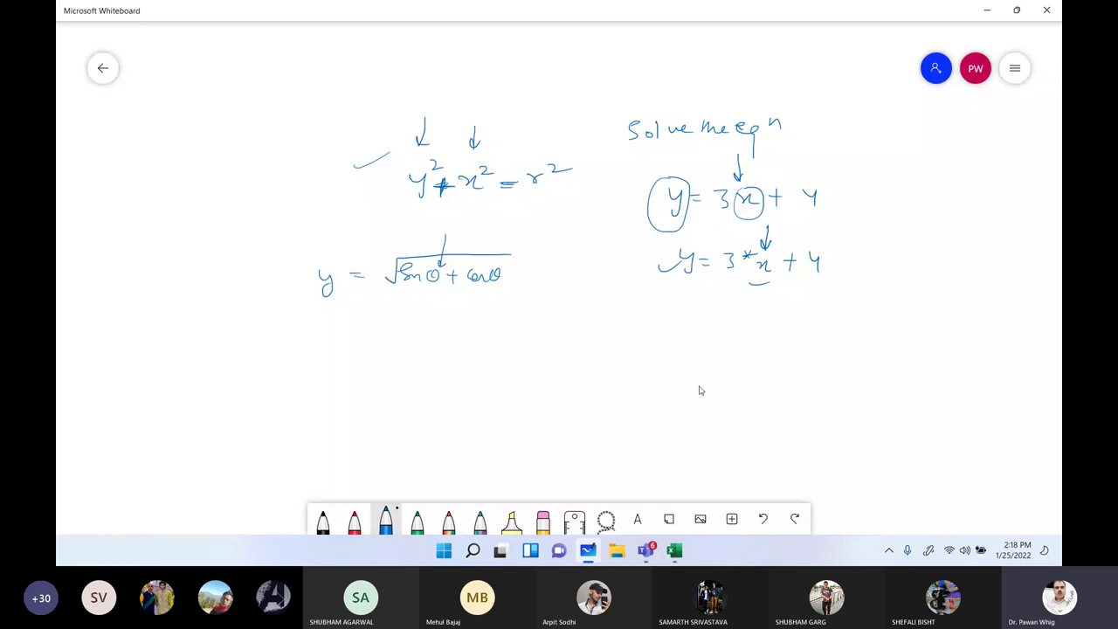
click(987, 10)
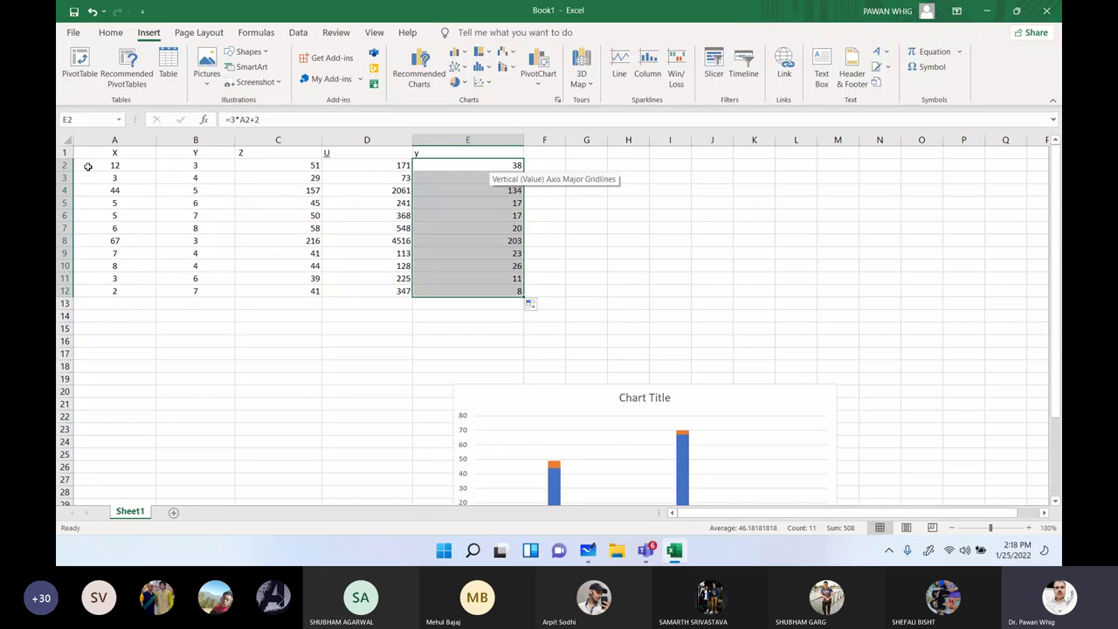
Select the X values in A2:A12 and confirm calculation is still set to Automatic
drag(114, 165, 112, 290)
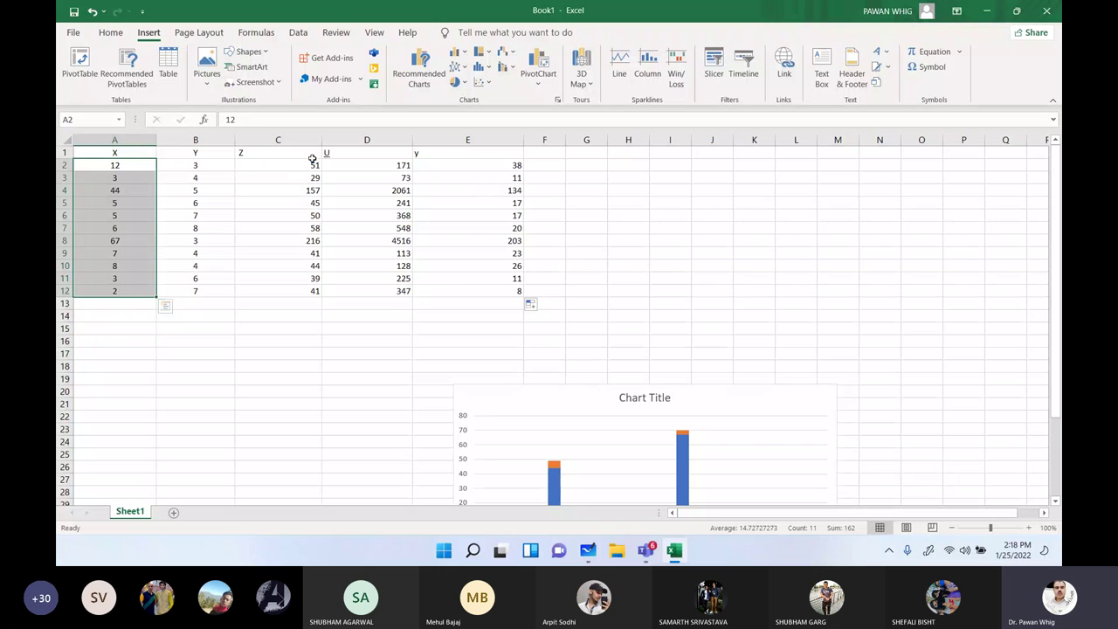
click(256, 32)
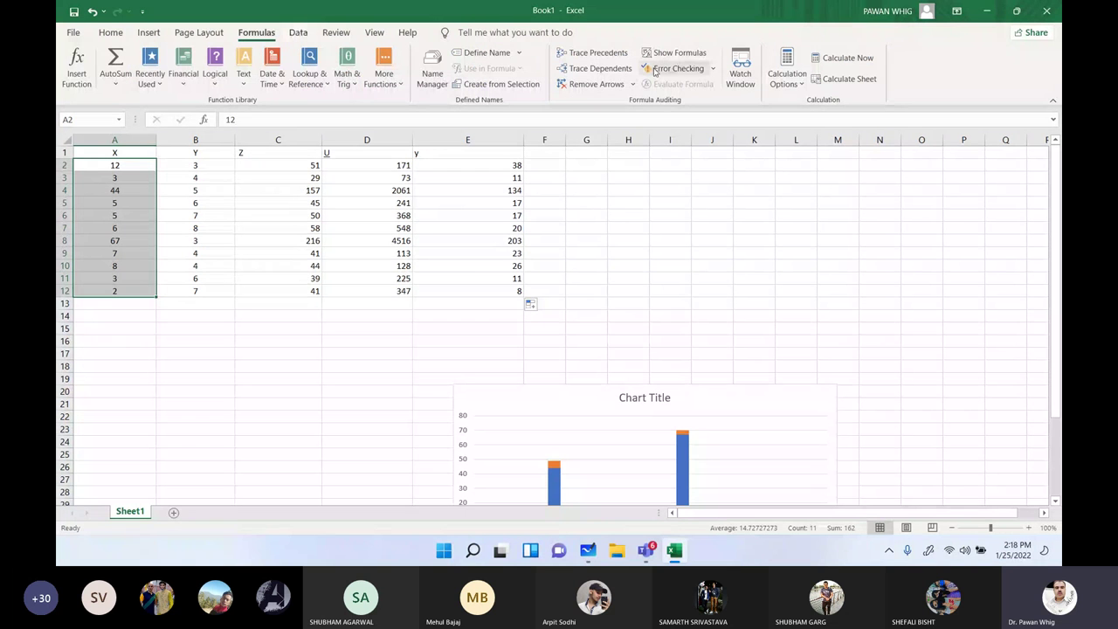
click(800, 84)
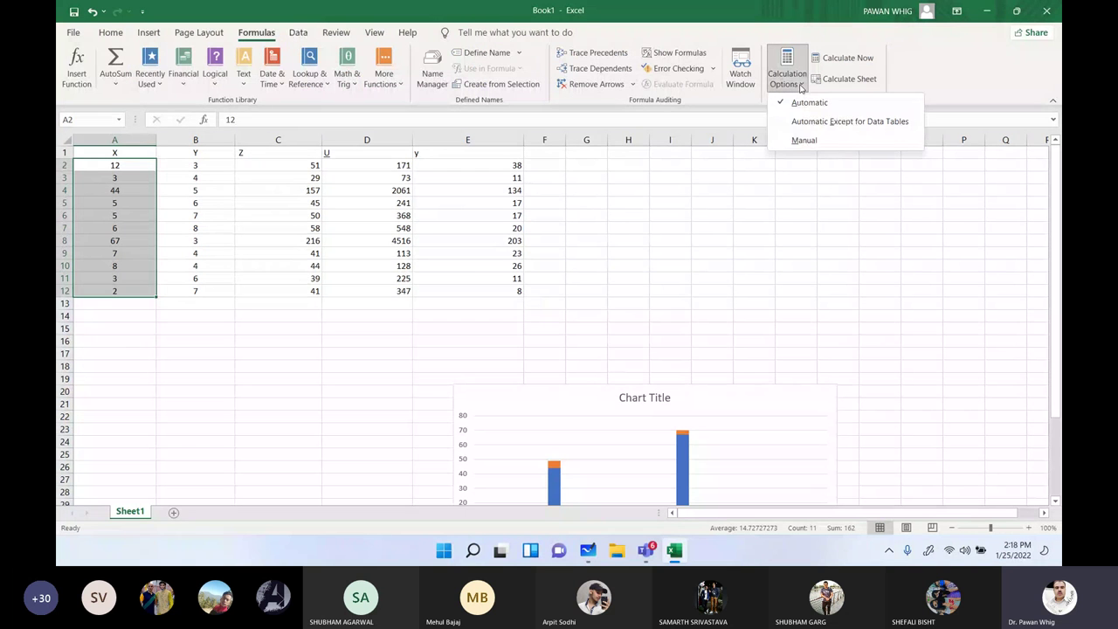
click(183, 34)
click(148, 33)
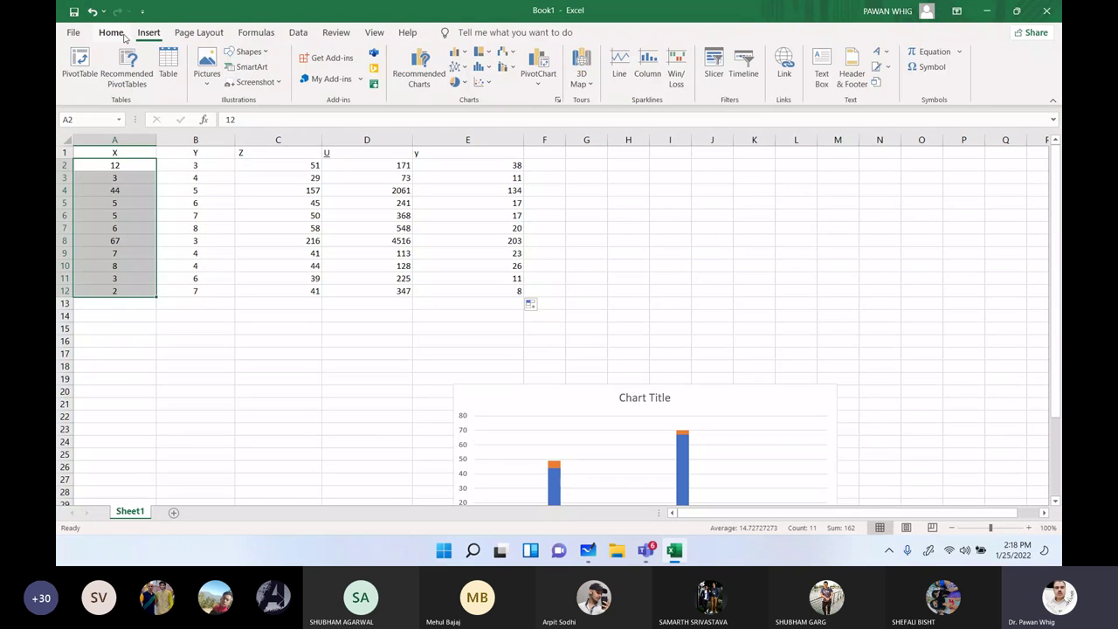
Add Sum and Average results below the X values in column A
click(122, 35)
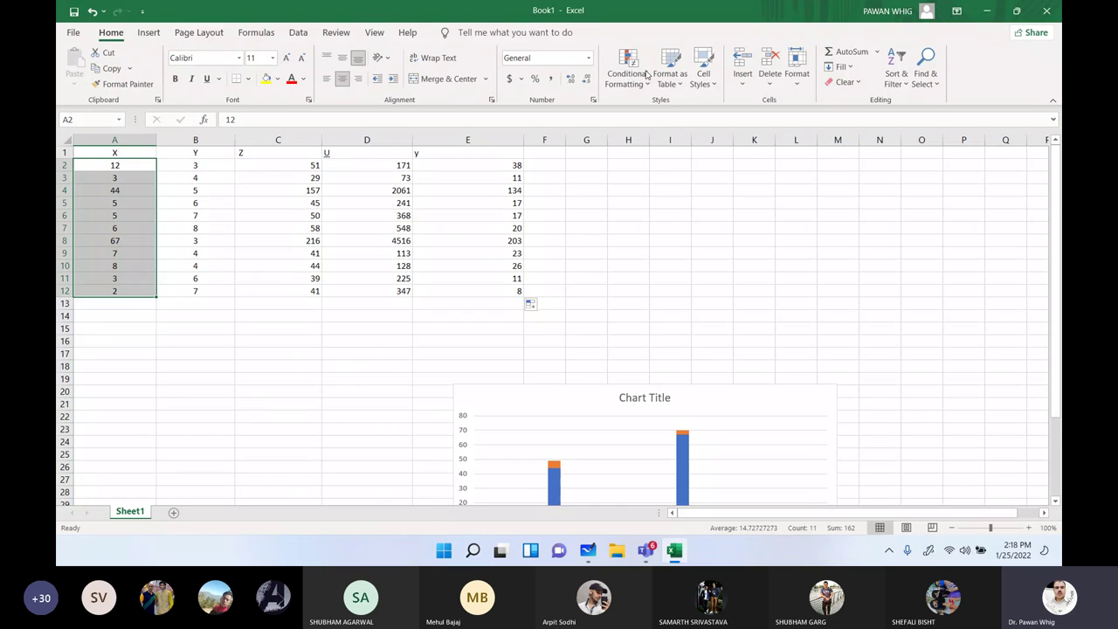
click(845, 52)
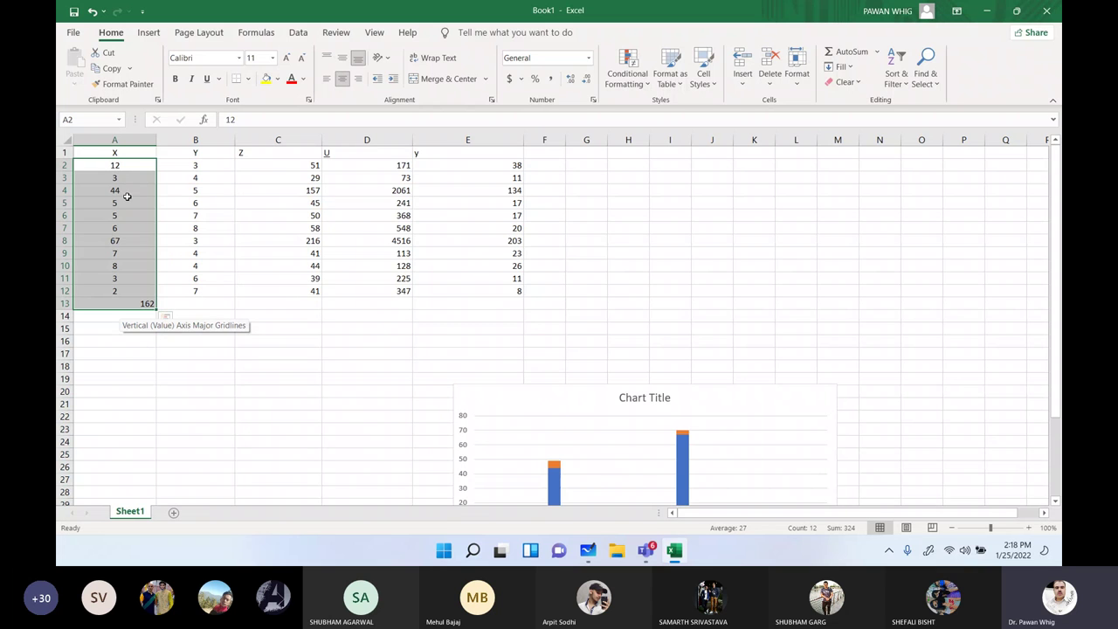
click(877, 52)
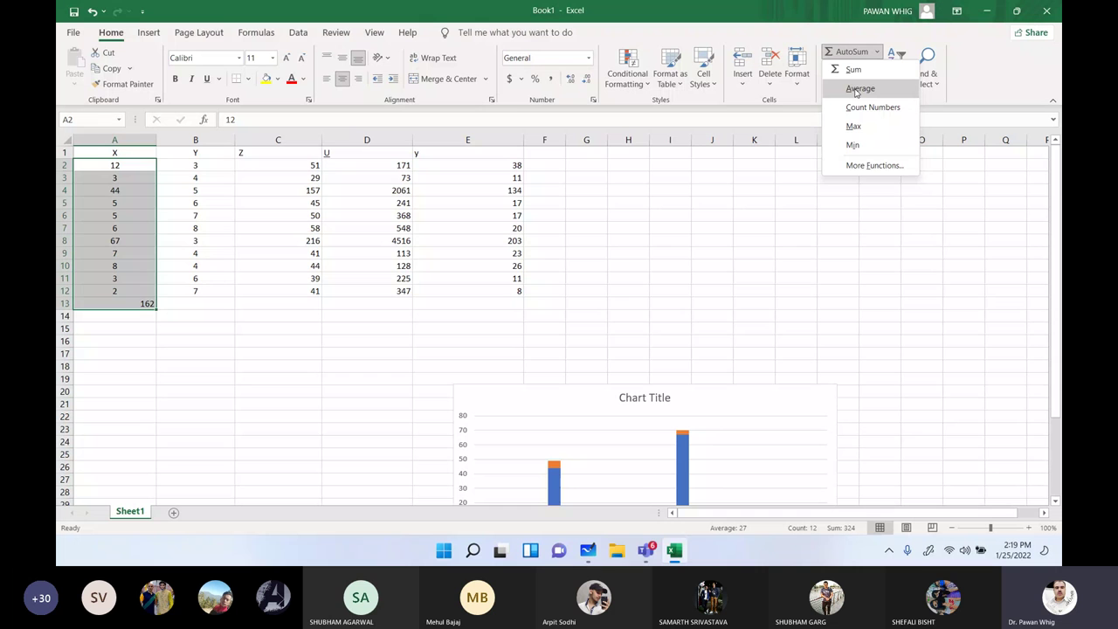
click(856, 89)
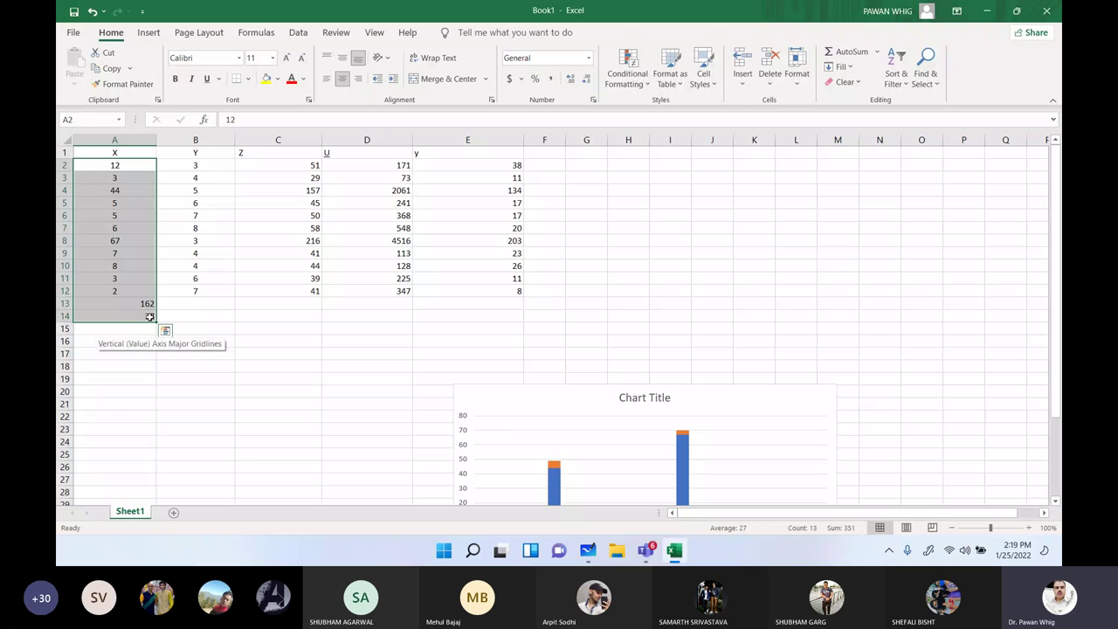
Add further Sum, Count Numbers and Max results below the X values
click(870, 54)
click(871, 55)
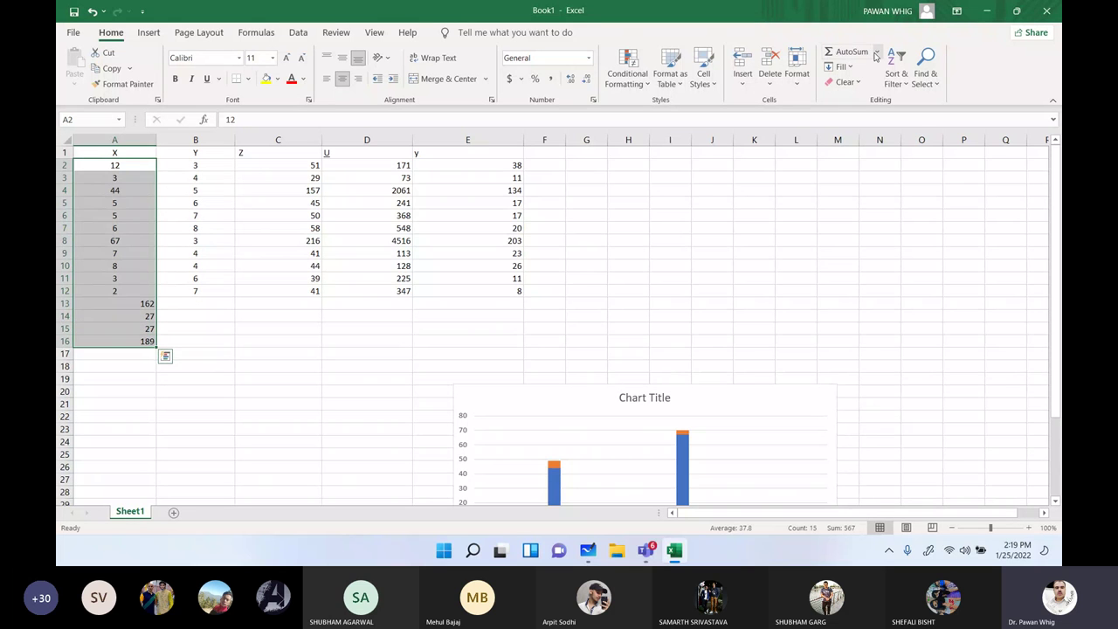
click(876, 56)
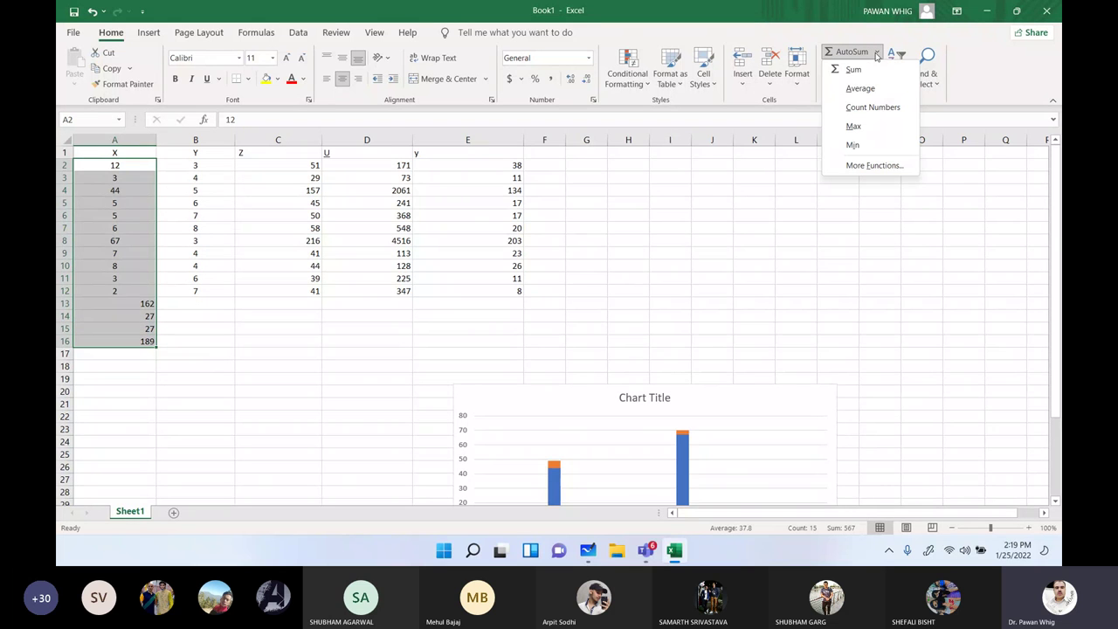
click(871, 109)
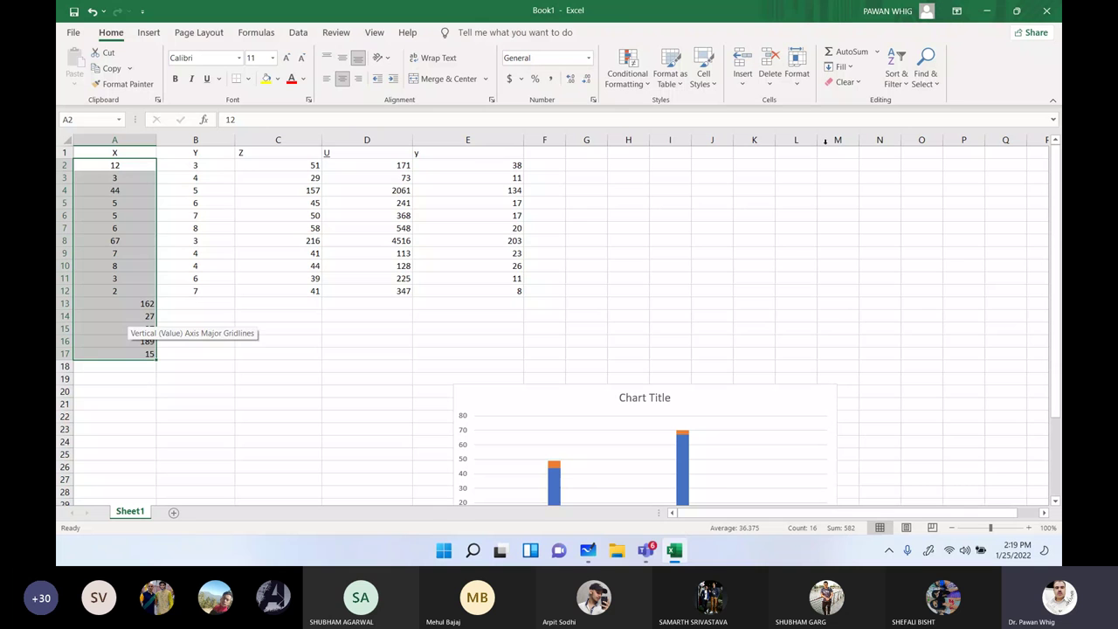
click(875, 52)
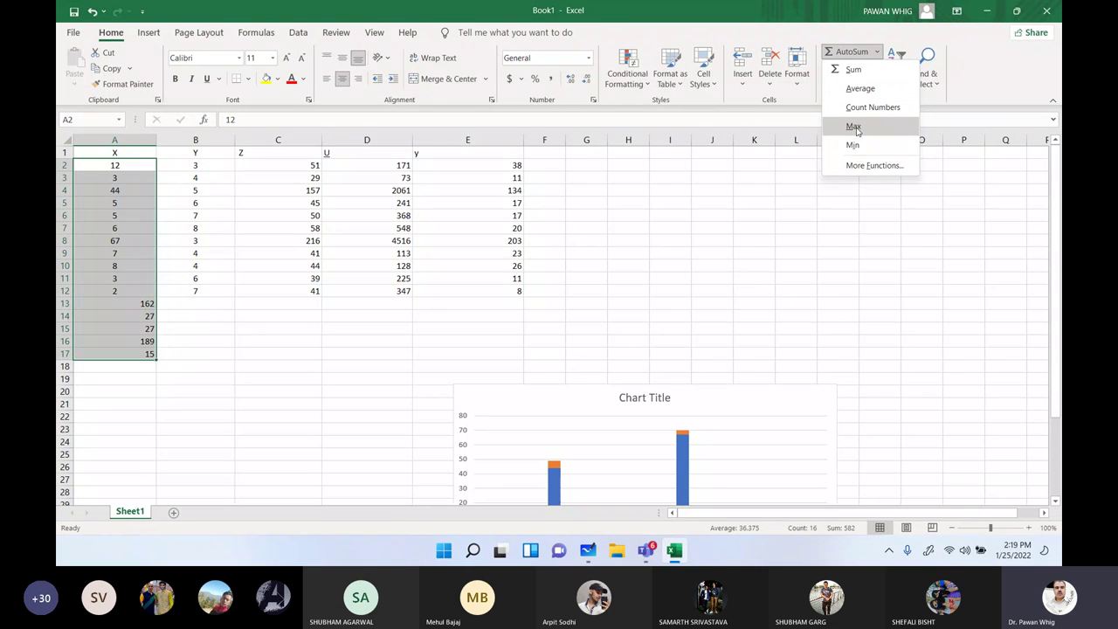
click(853, 126)
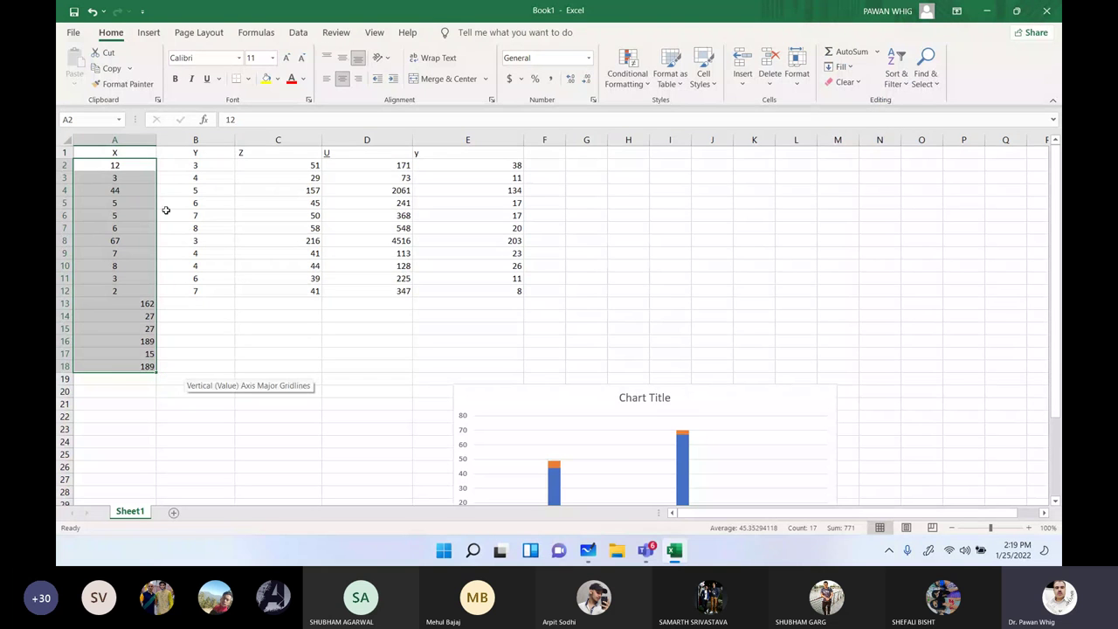
click(877, 52)
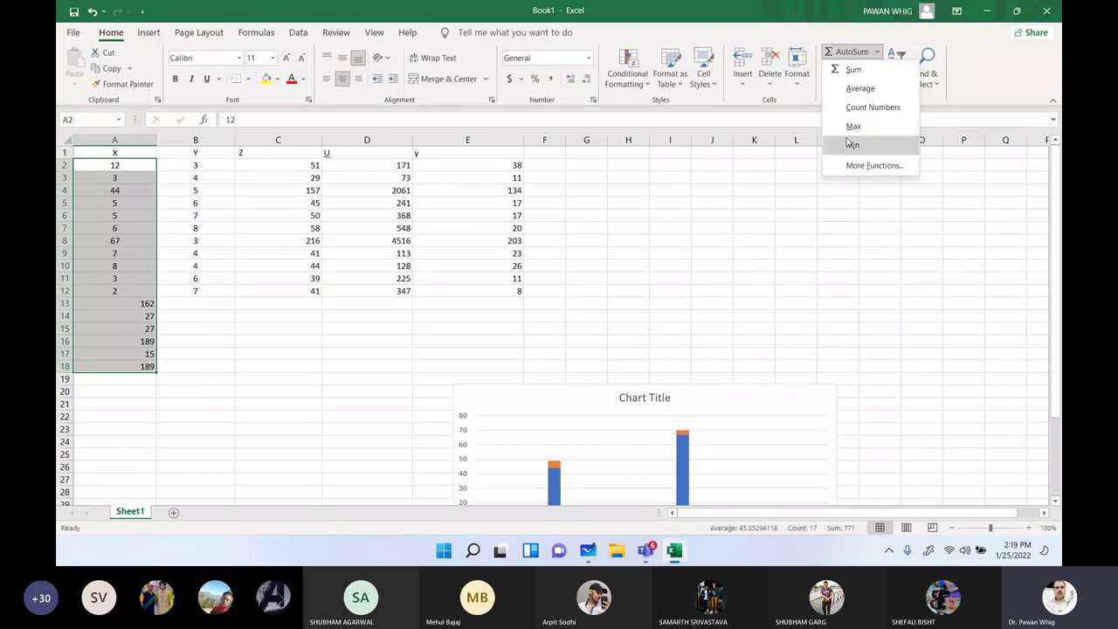
click(756, 181)
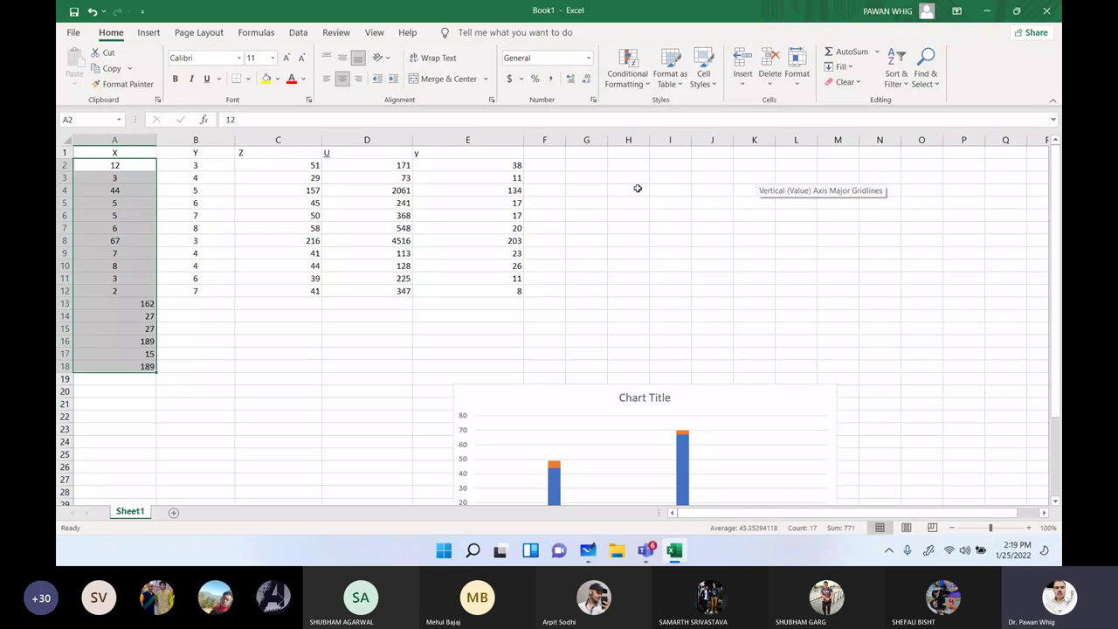
click(151, 33)
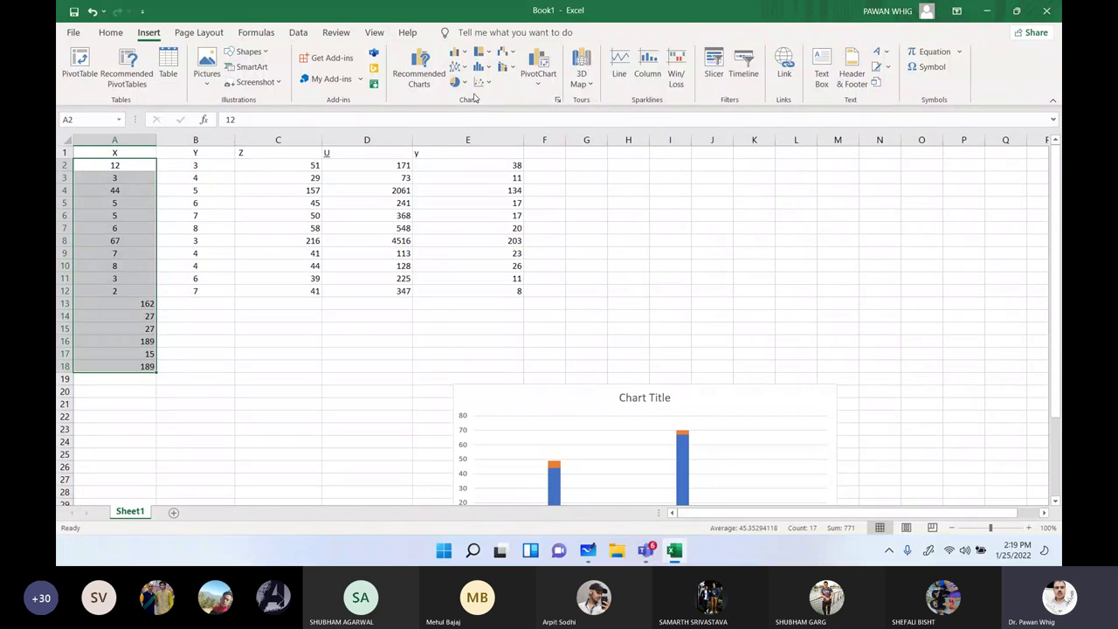
Delete the summary values in A13:A18, then select the X and Y data in A1:B12 for a scatter chart
click(170, 189)
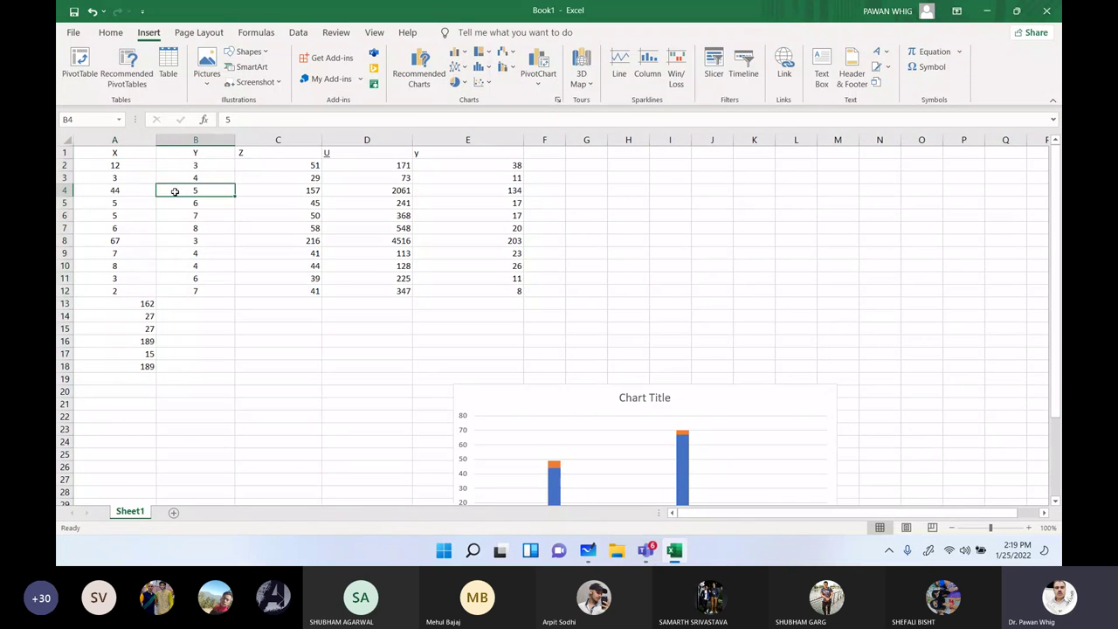
click(121, 303)
drag(121, 303, 128, 370)
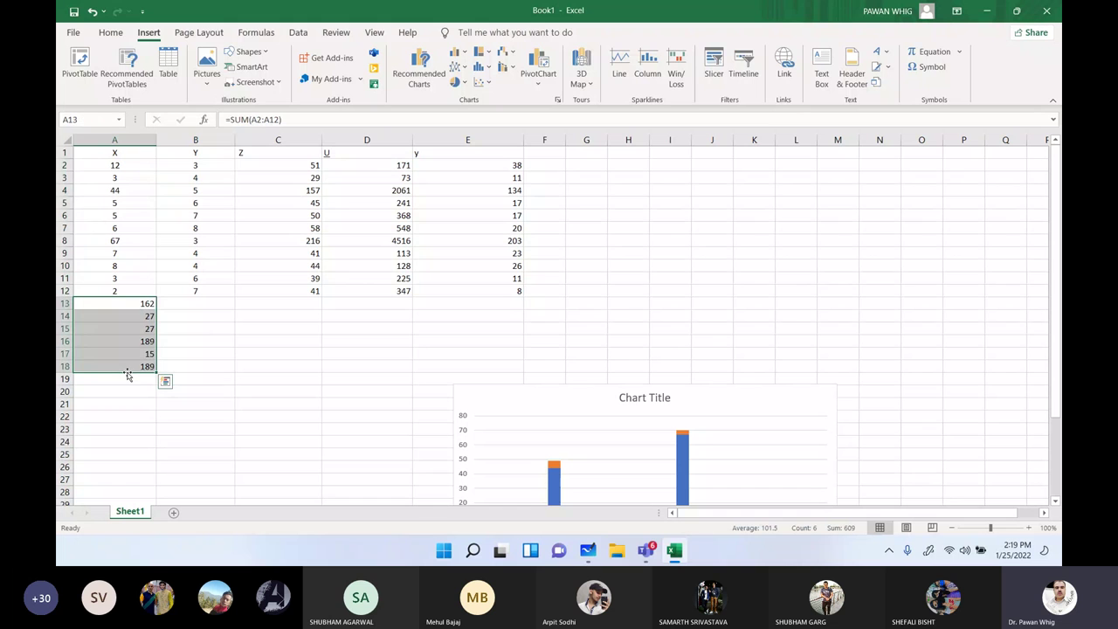
key(Delete)
mouse_move(122, 154)
mouse_down()
mouse_move(190, 195)
mouse_move(193, 291)
mouse_up()
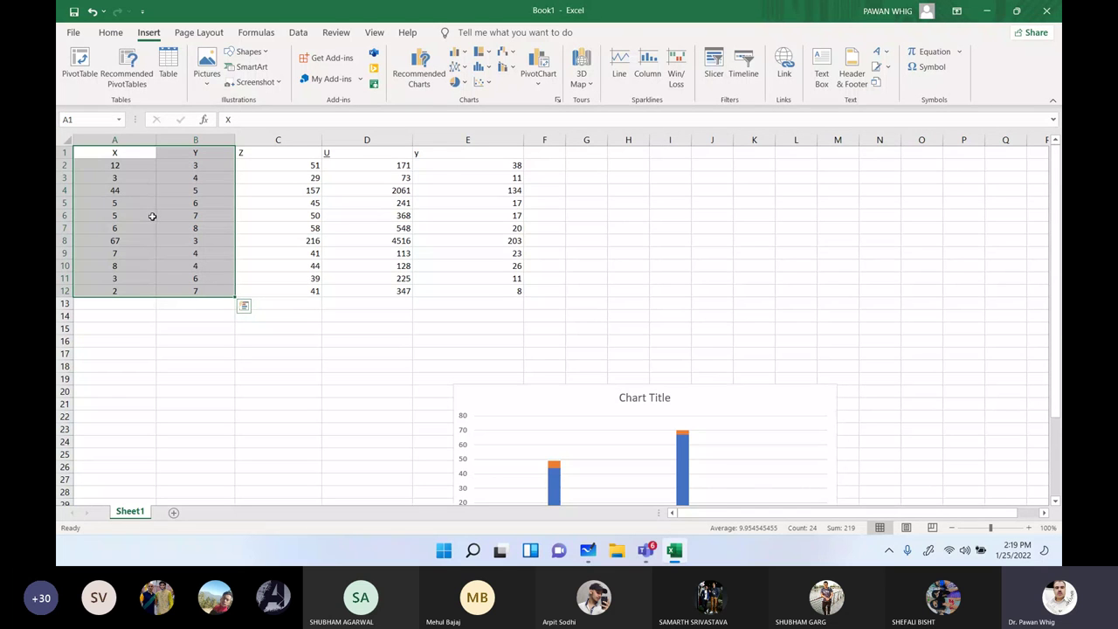
click(486, 82)
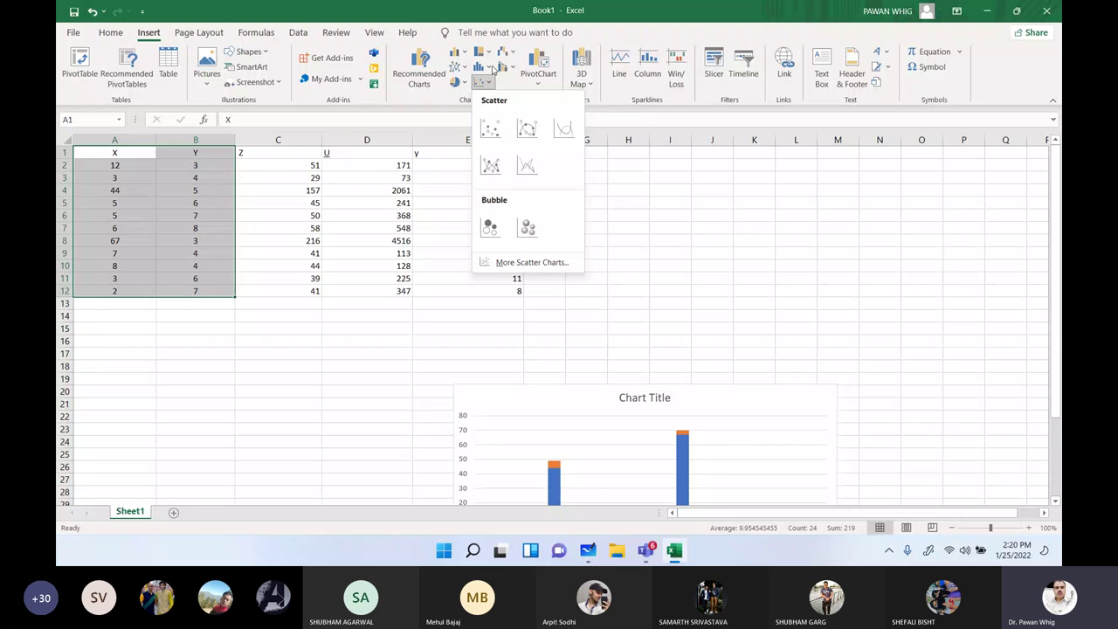
Preview the recommended Line chart and browse Combo and Column options without inserting any
click(441, 96)
click(442, 94)
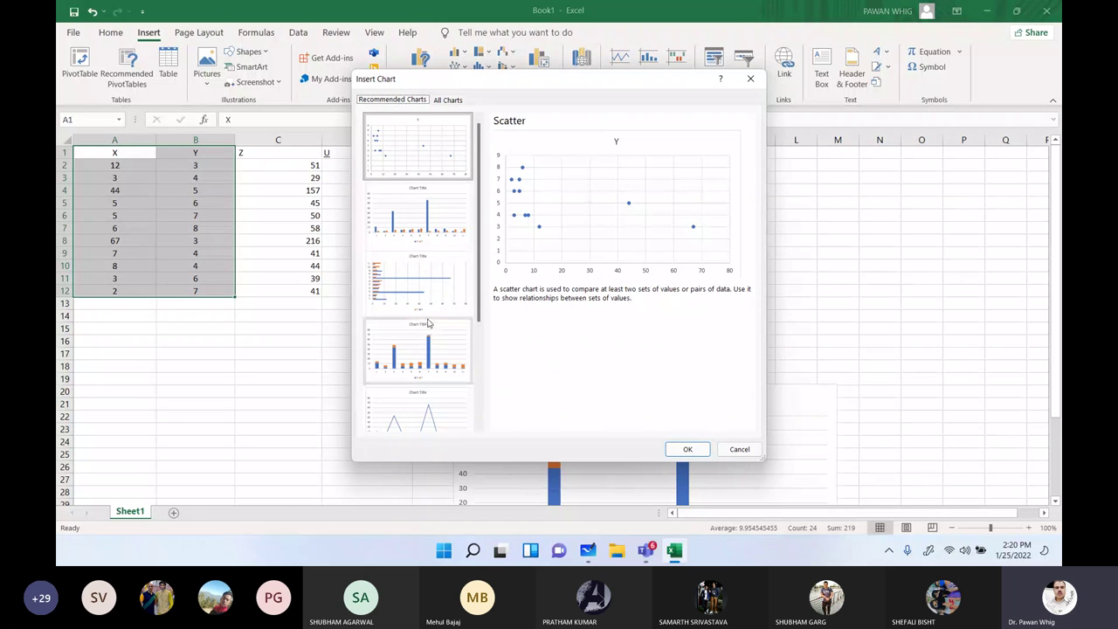
scroll(427, 346, down, 3)
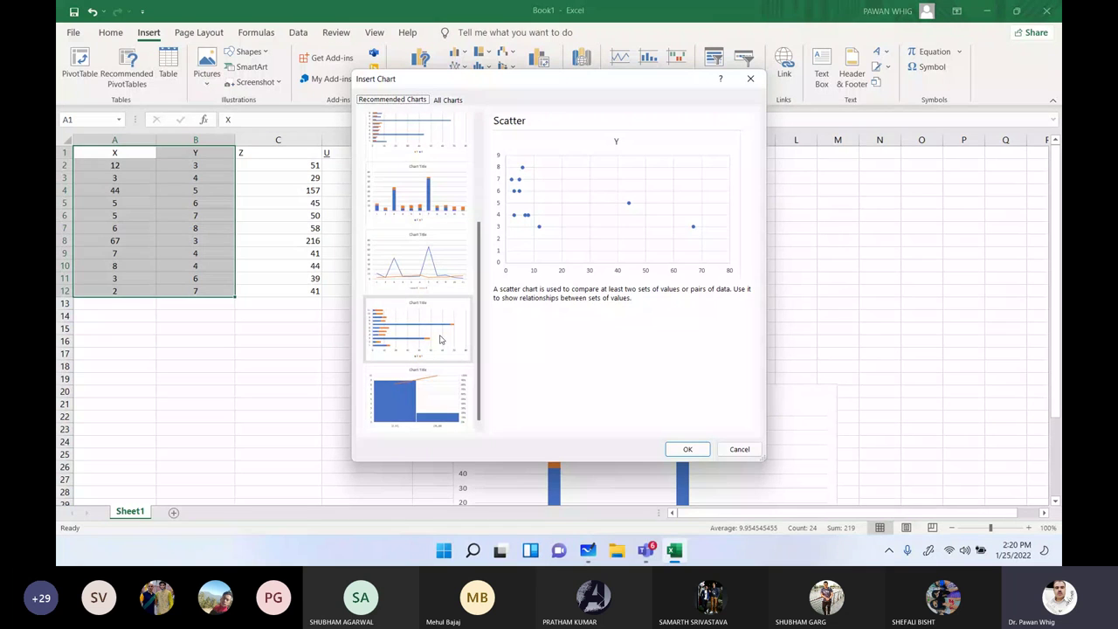
click(424, 262)
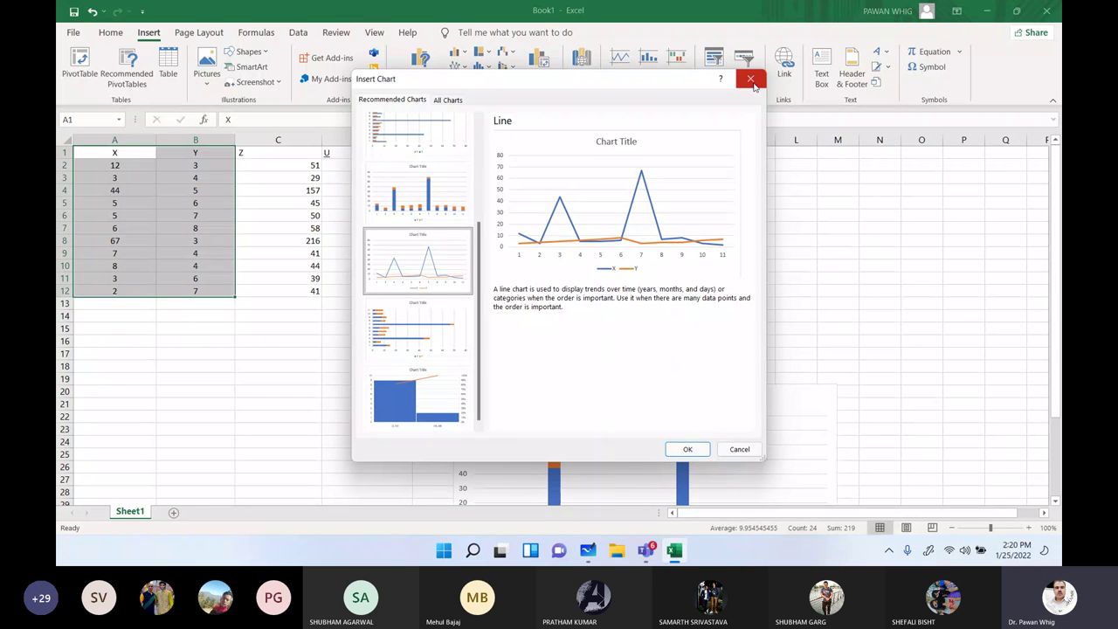
click(750, 80)
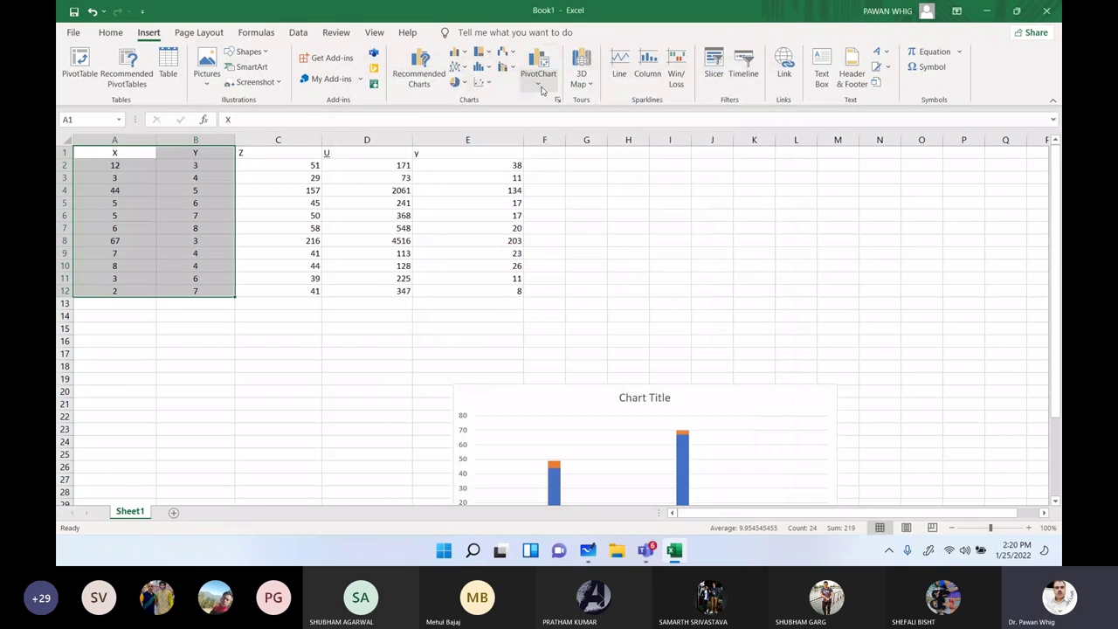
click(500, 67)
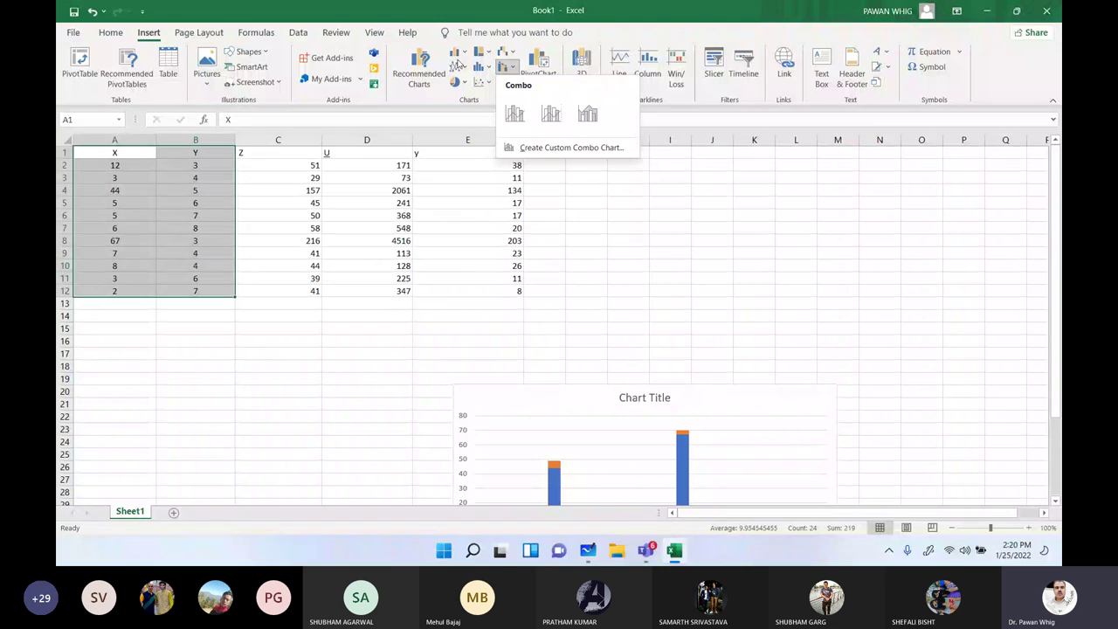
click(455, 52)
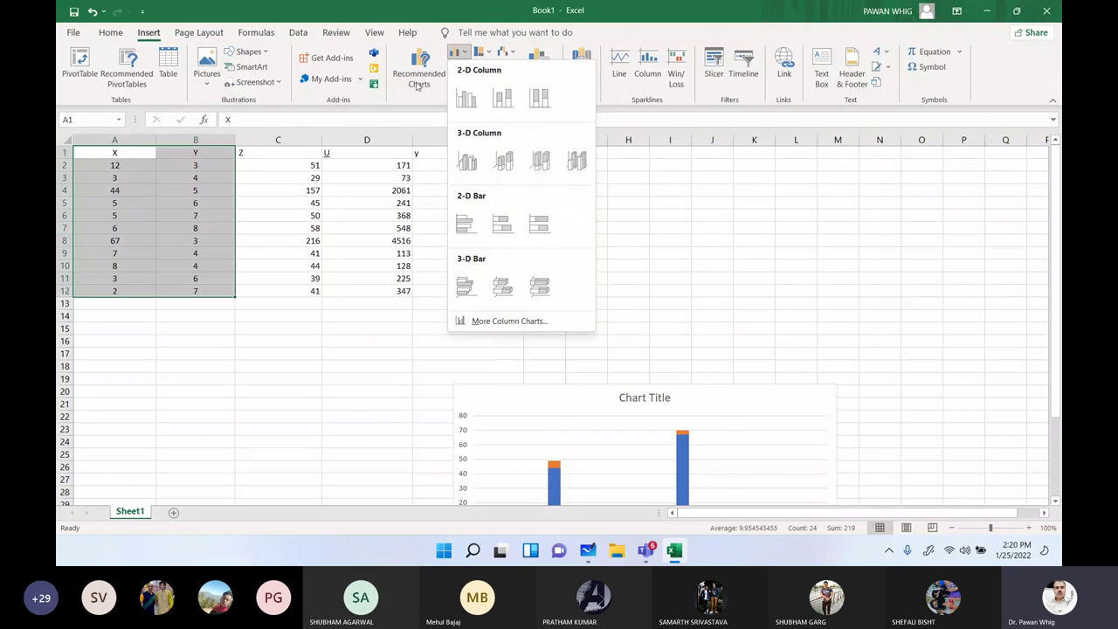
click(482, 81)
Insert a plain scatter chart of Y against X, move it right of the data and restyle it
click(491, 129)
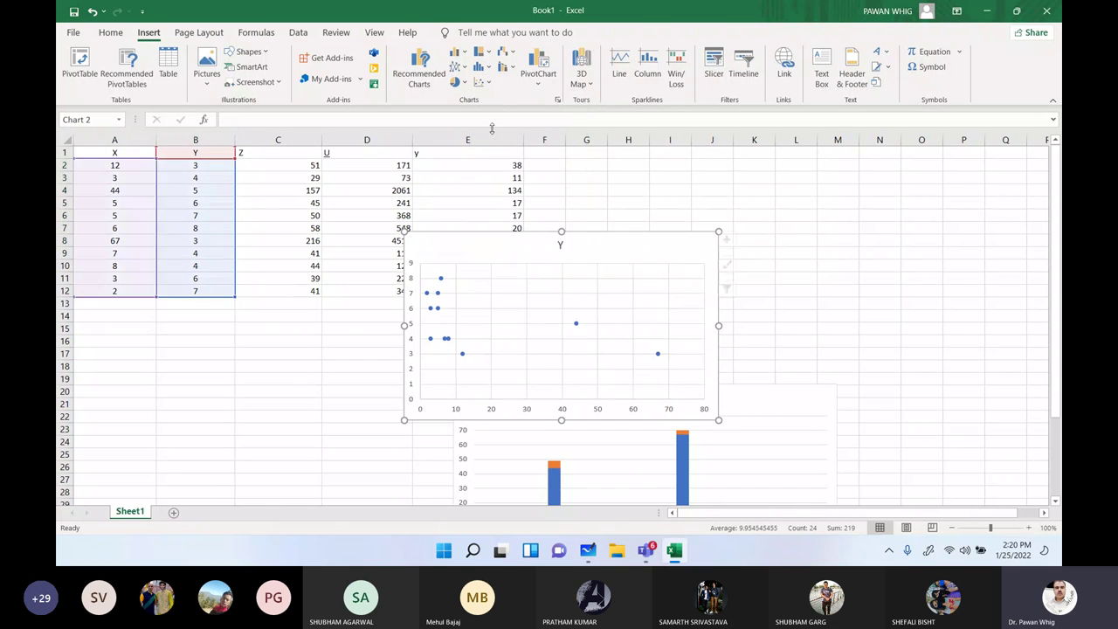
drag(620, 238, 786, 208)
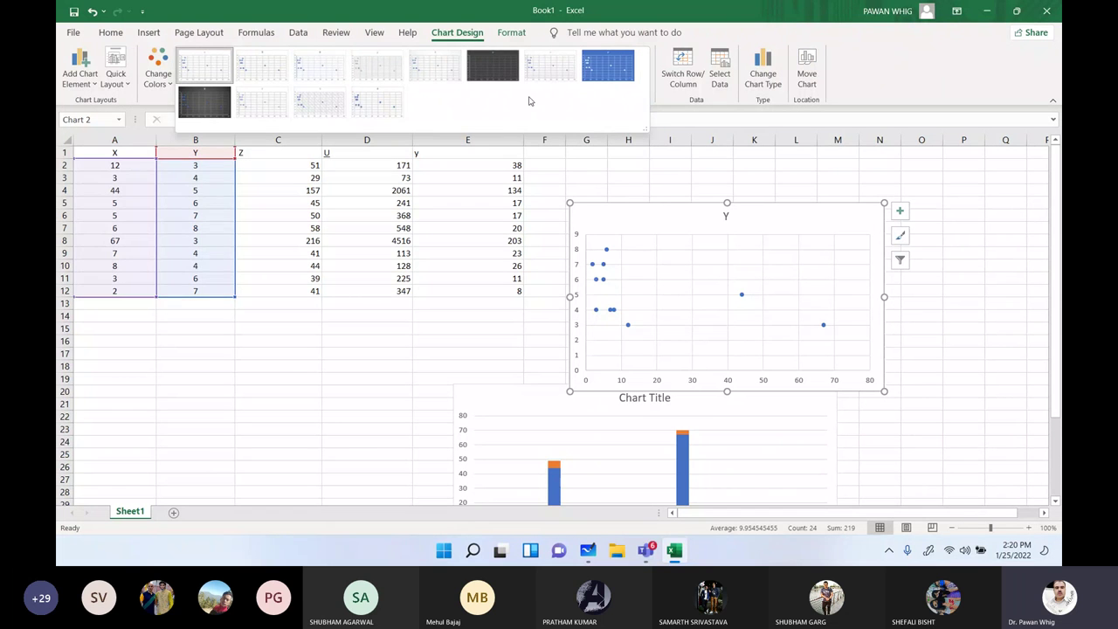
click(545, 78)
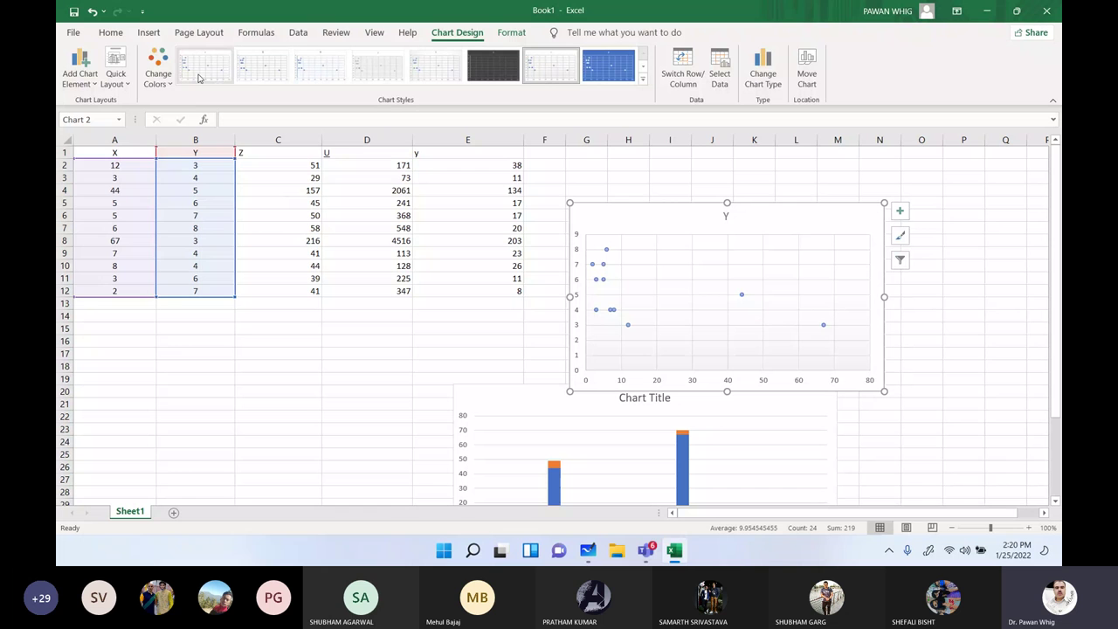
click(149, 33)
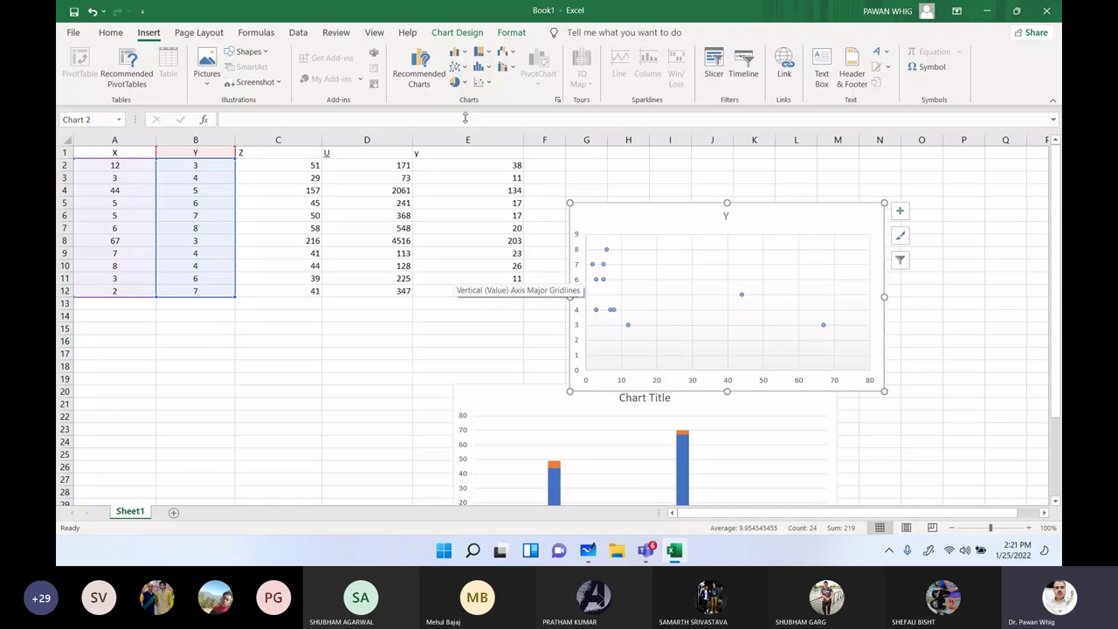
click(466, 71)
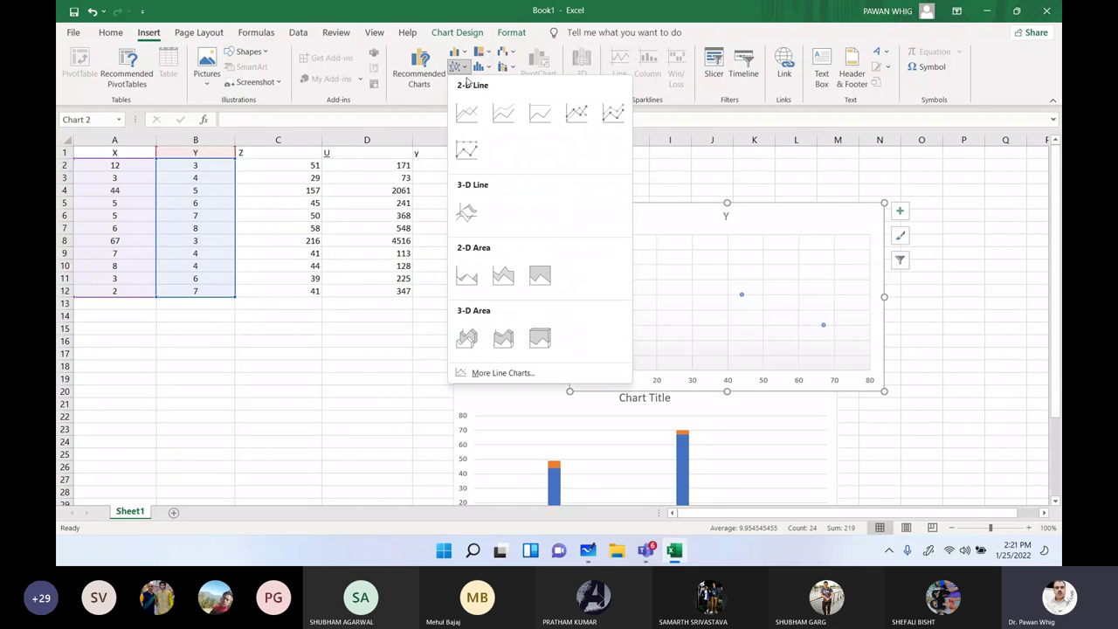
Convert the Y chart to a 2-D Line chart and bring up the Y series options
click(501, 114)
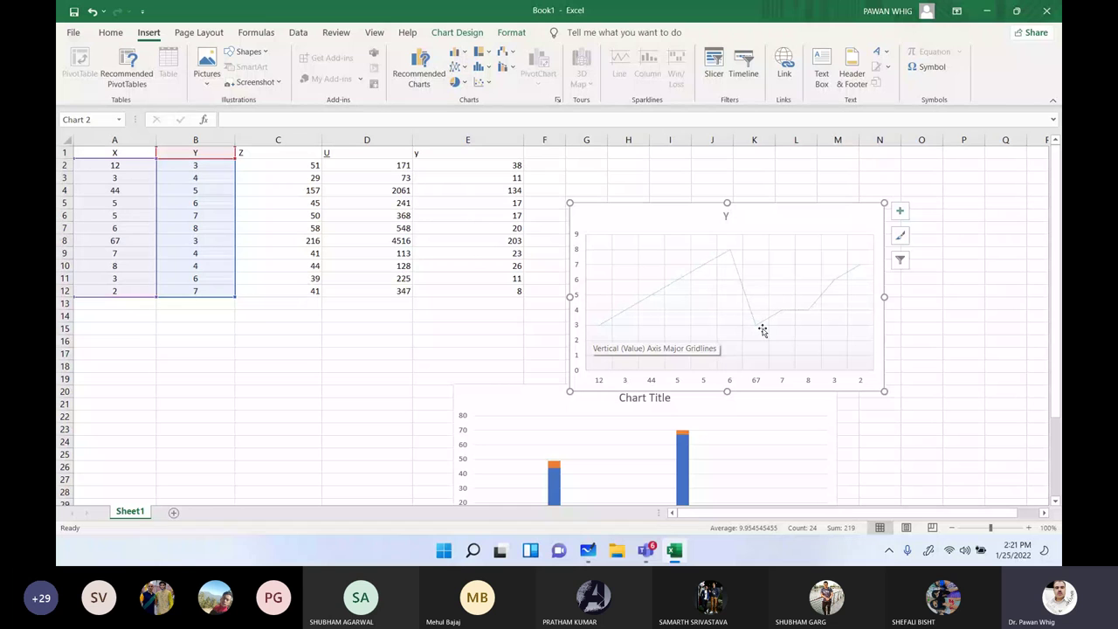
click(681, 282)
right_click(681, 282)
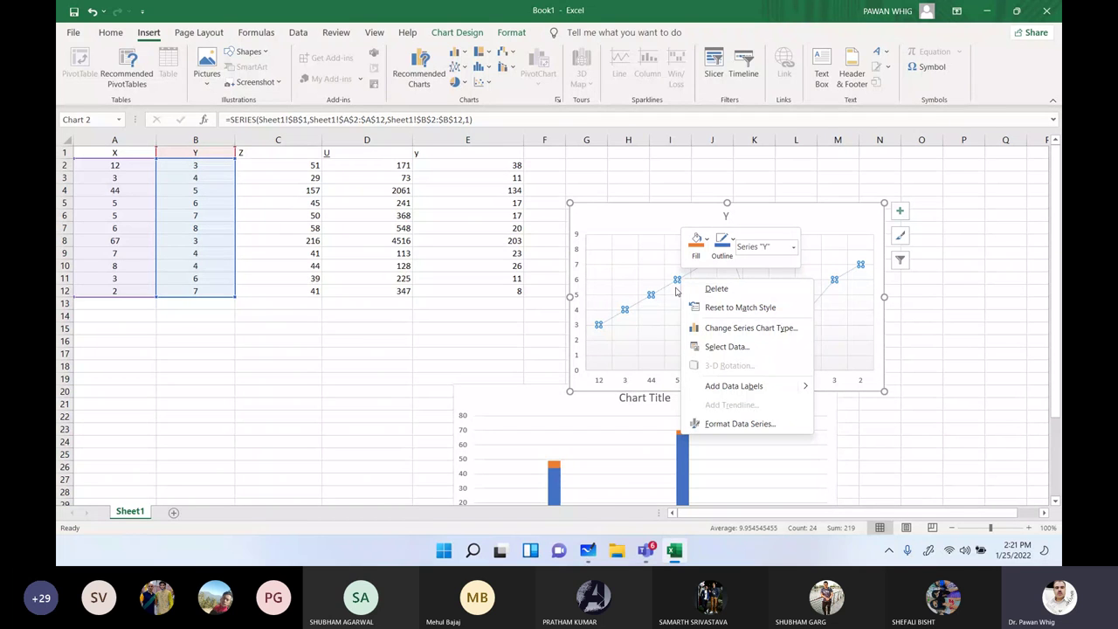
Add data labels to the Y line series
click(732, 425)
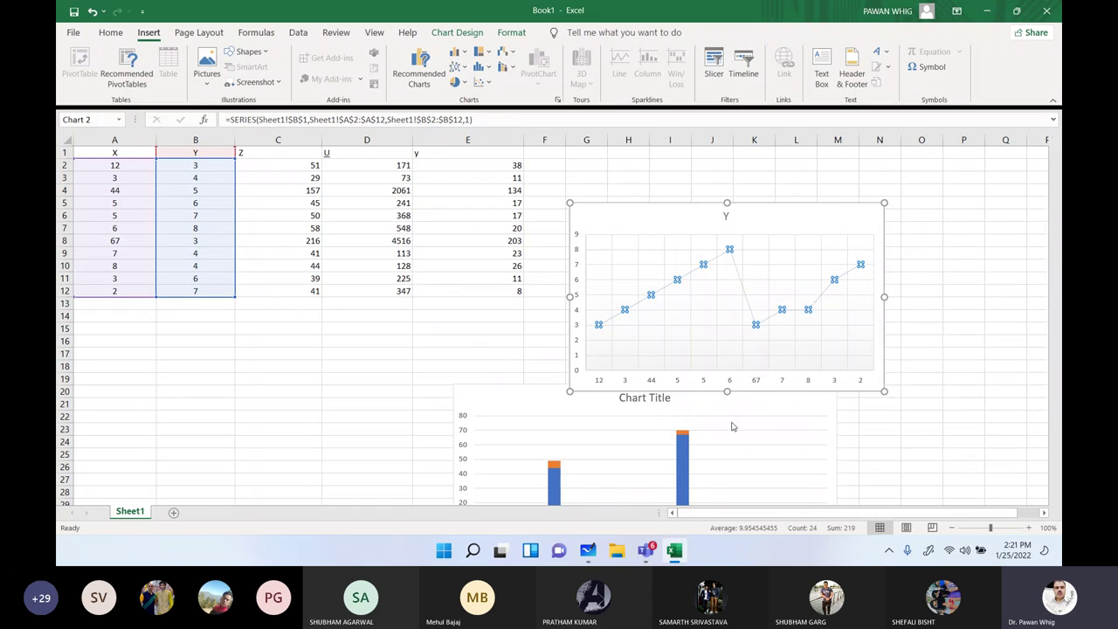
click(747, 289)
click(732, 262)
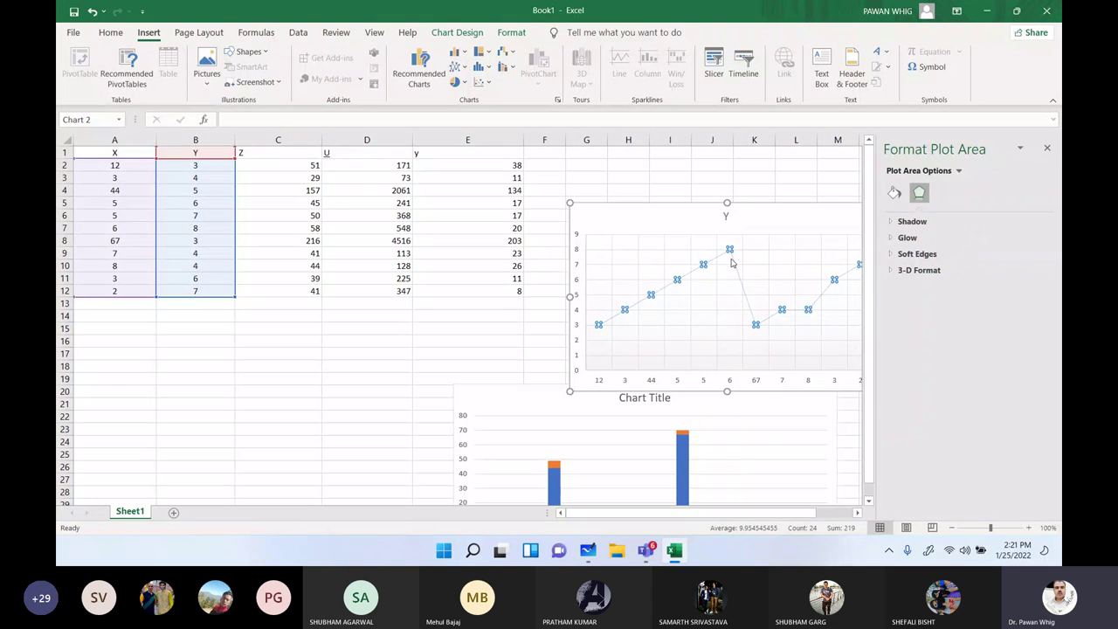
mouse_move(709, 265)
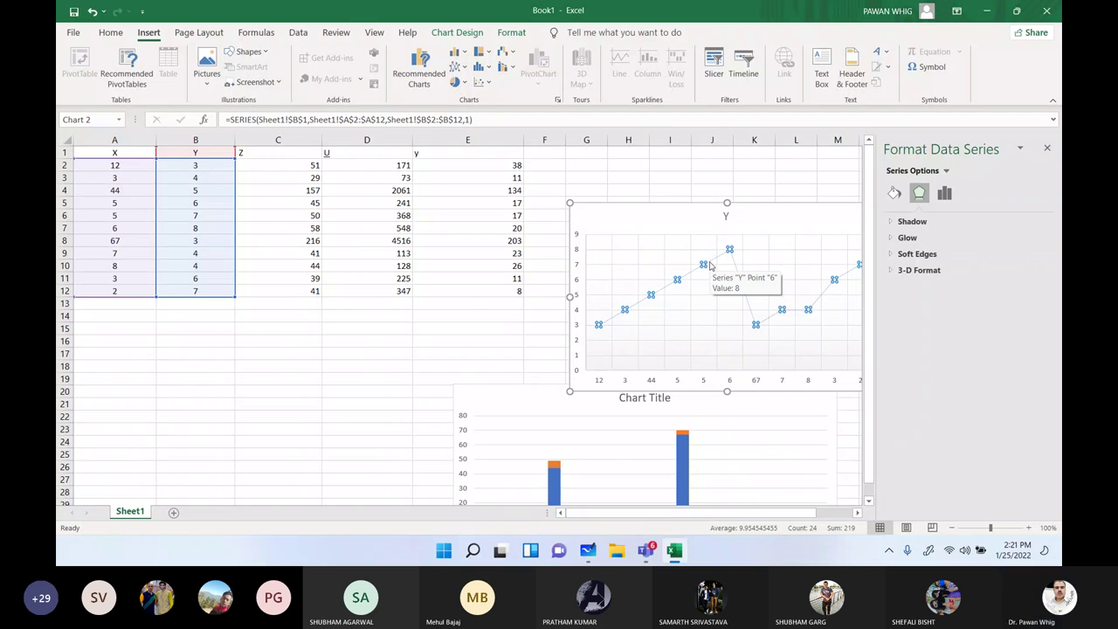
click(753, 281)
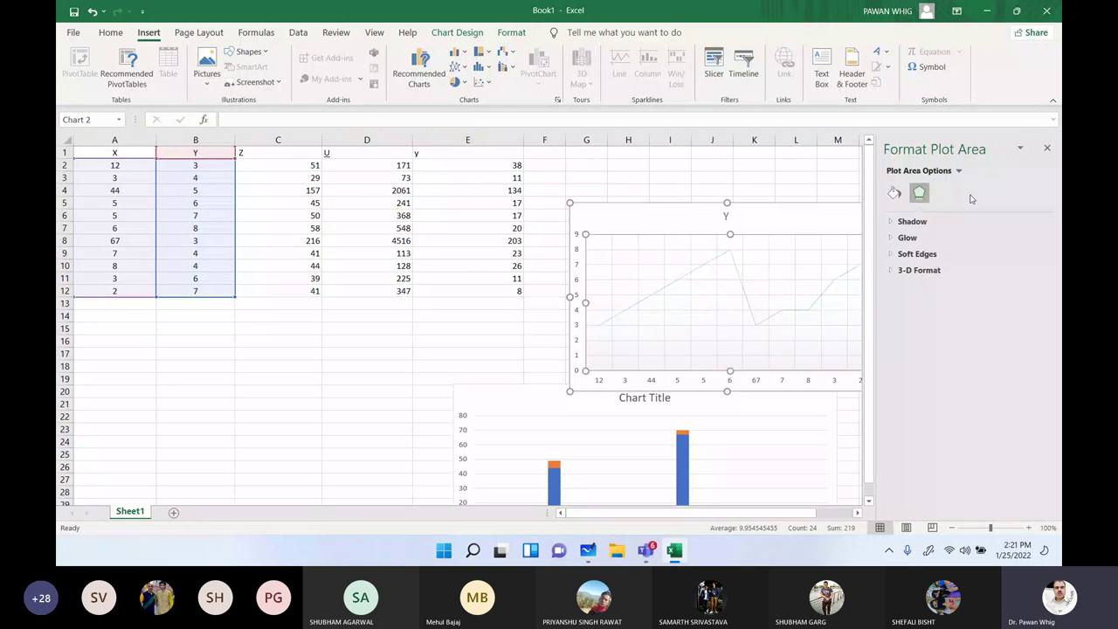
click(841, 277)
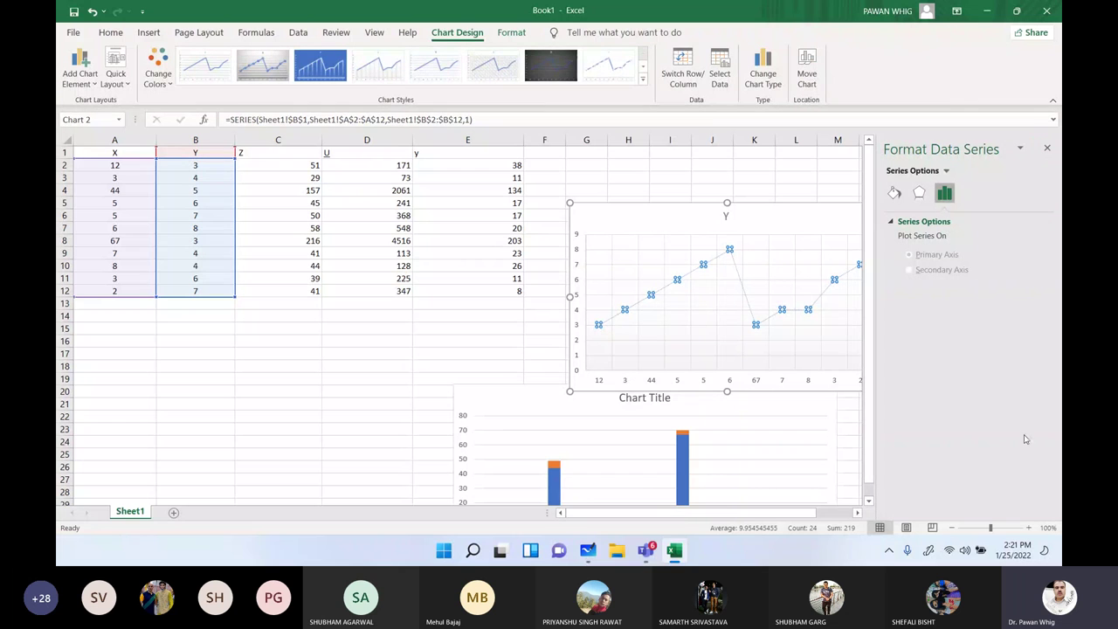
right_click(756, 324)
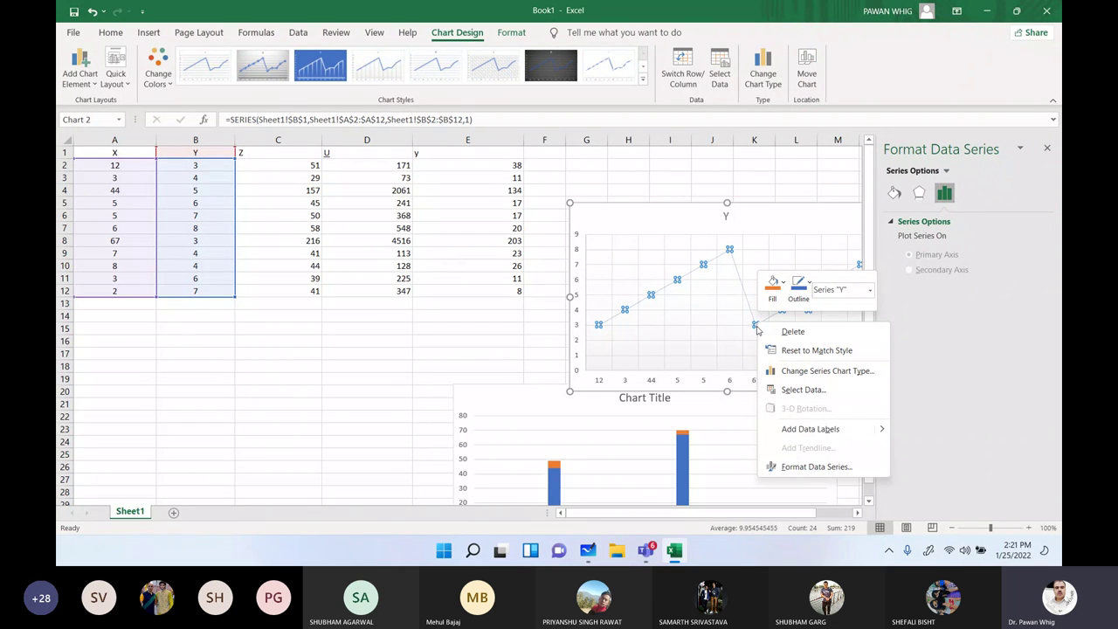
click(789, 430)
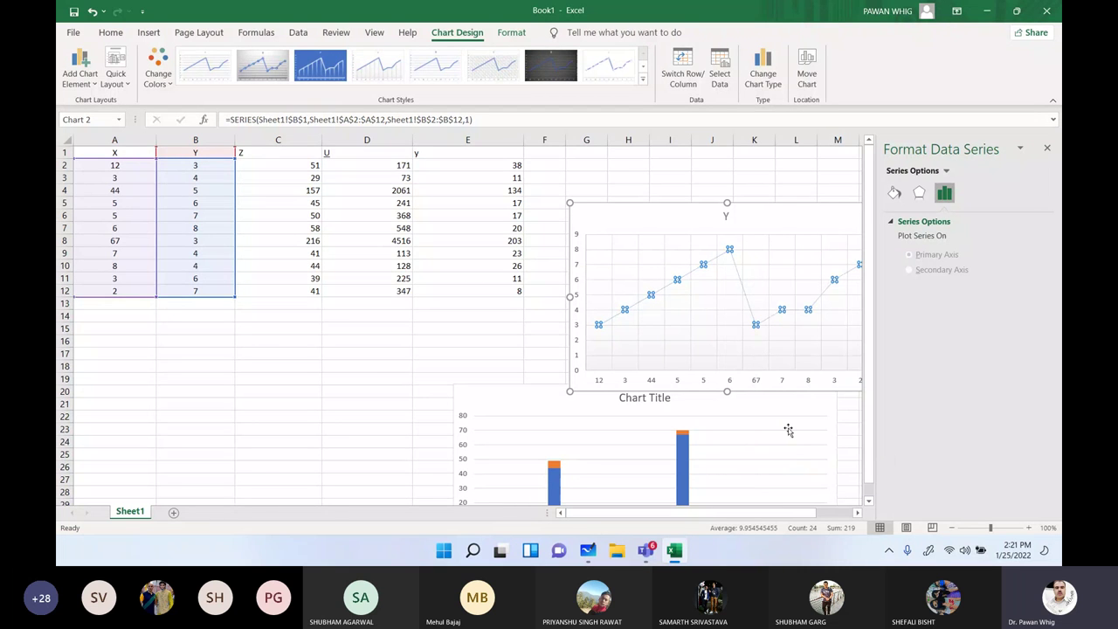
Move the line chart below the data table and select its Y series and the X 67 point
drag(672, 204, 274, 298)
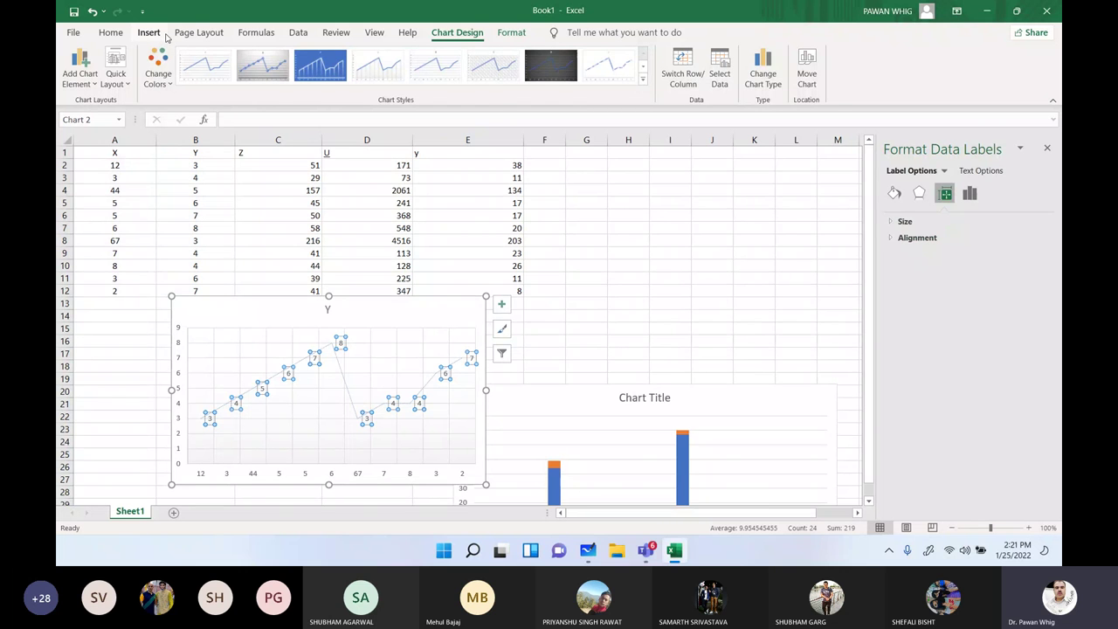
click(255, 32)
click(297, 32)
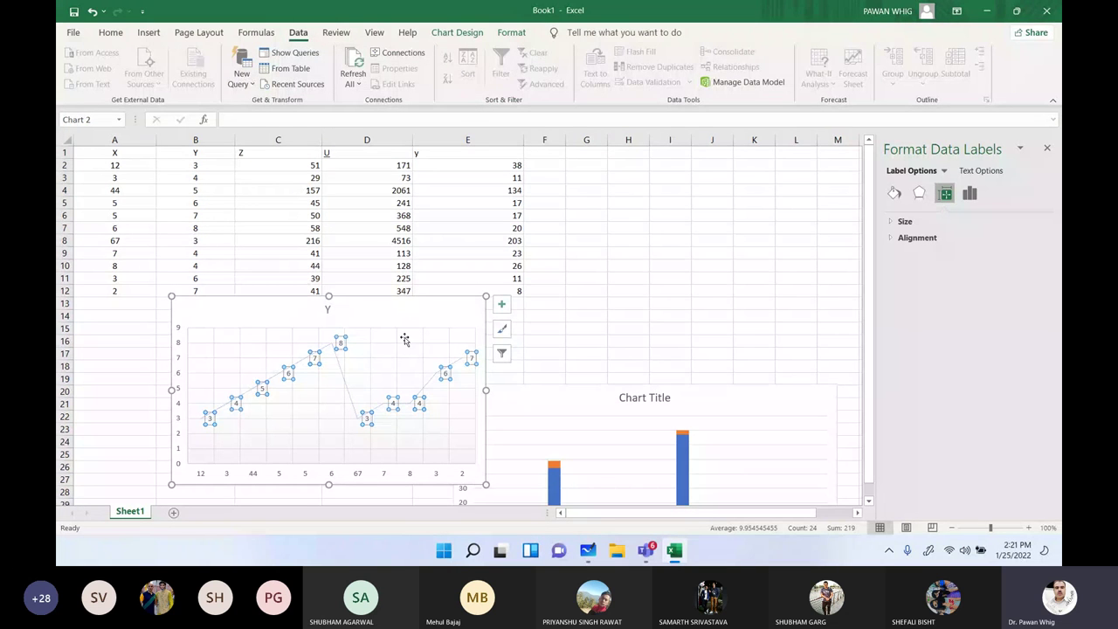
click(341, 362)
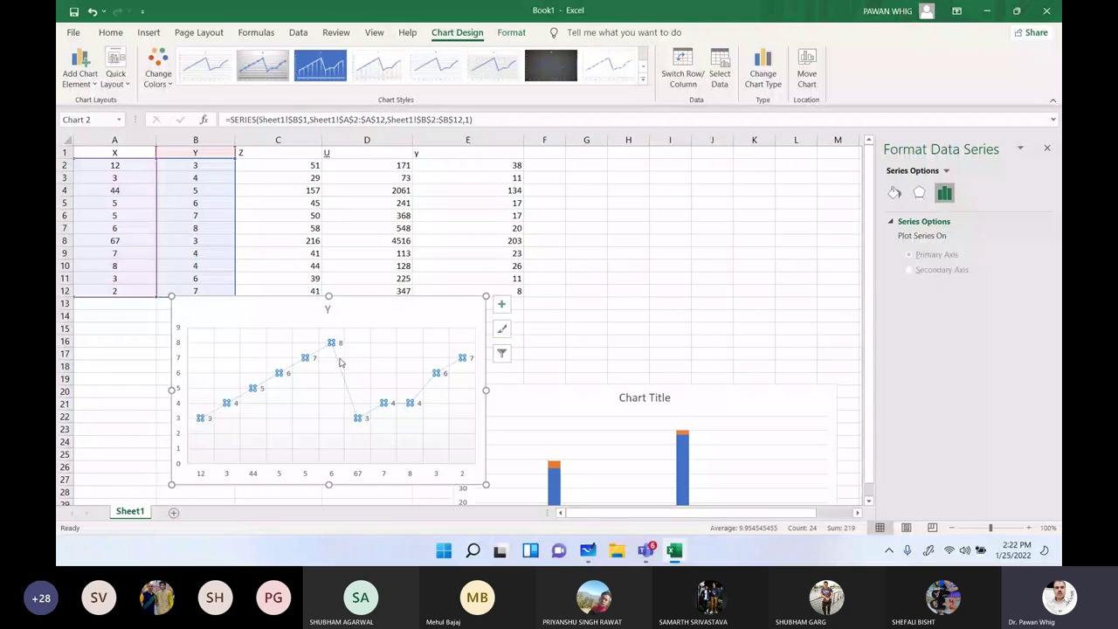
mouse_move(456, 367)
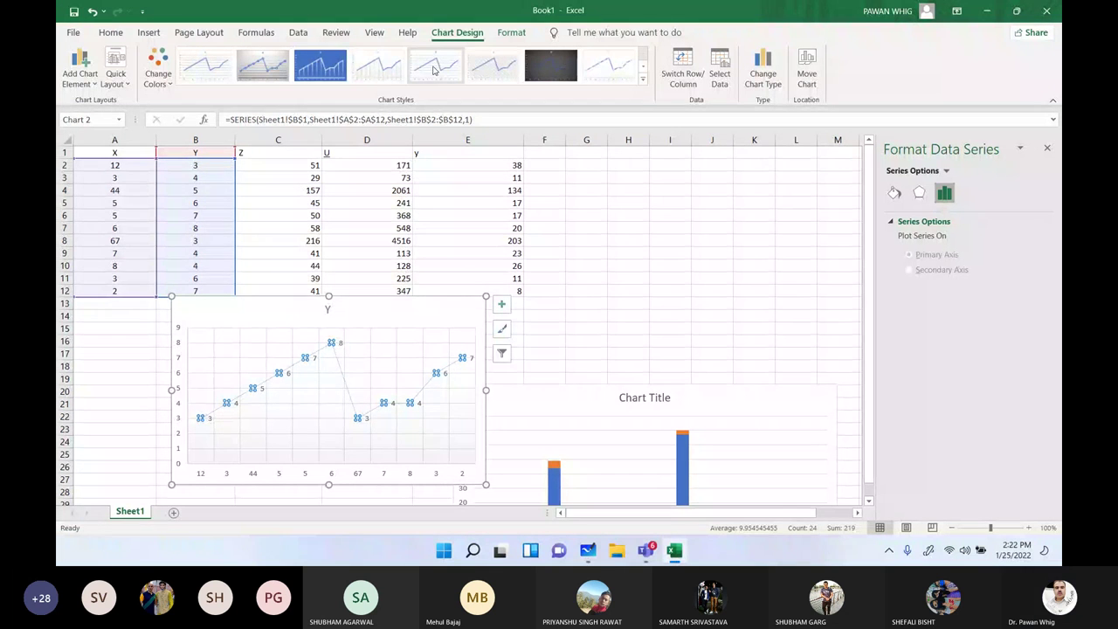
click(339, 363)
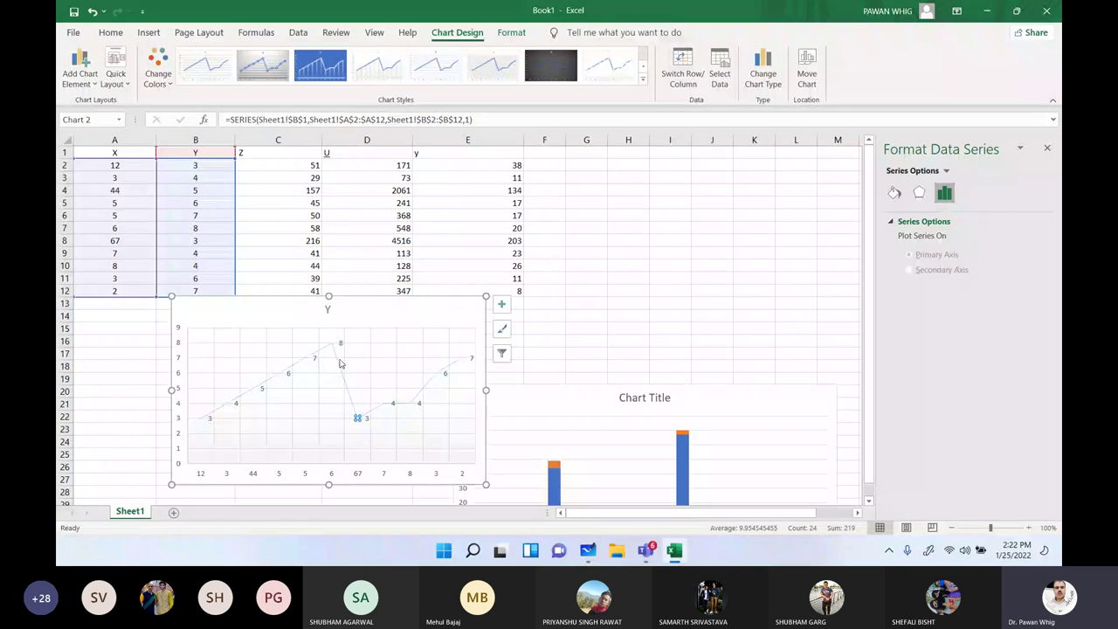
click(336, 32)
click(297, 33)
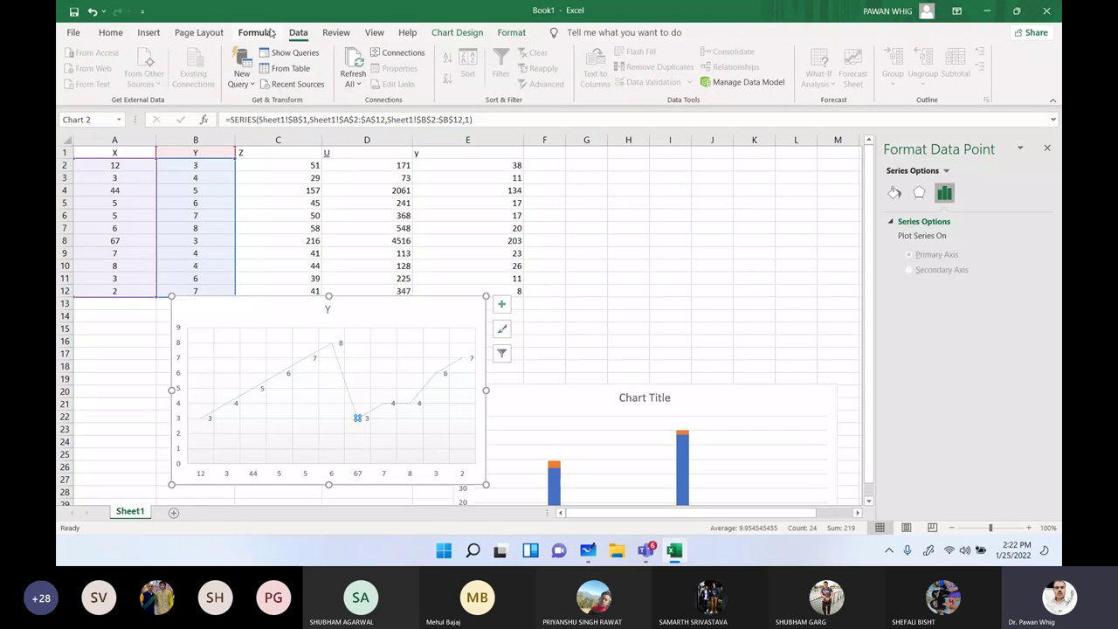
click(272, 33)
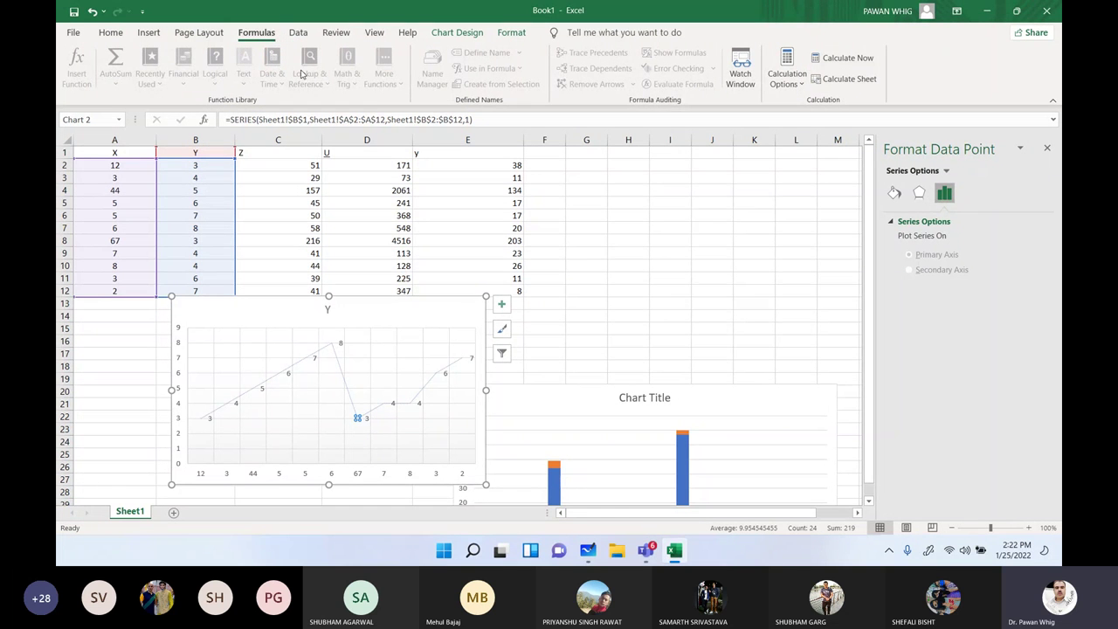
click(199, 32)
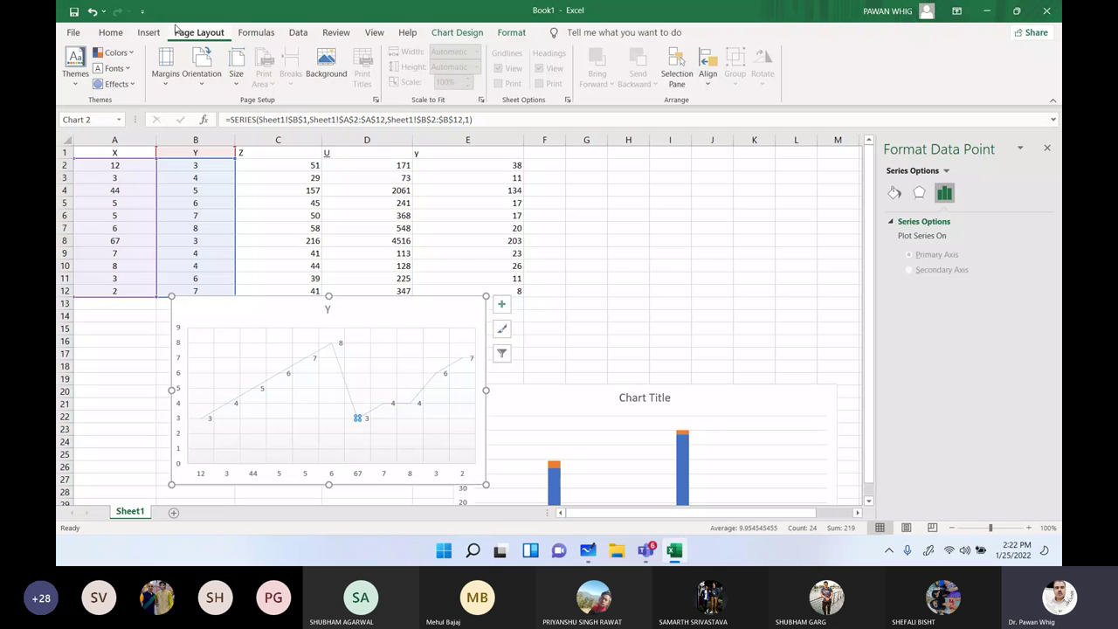
click(148, 32)
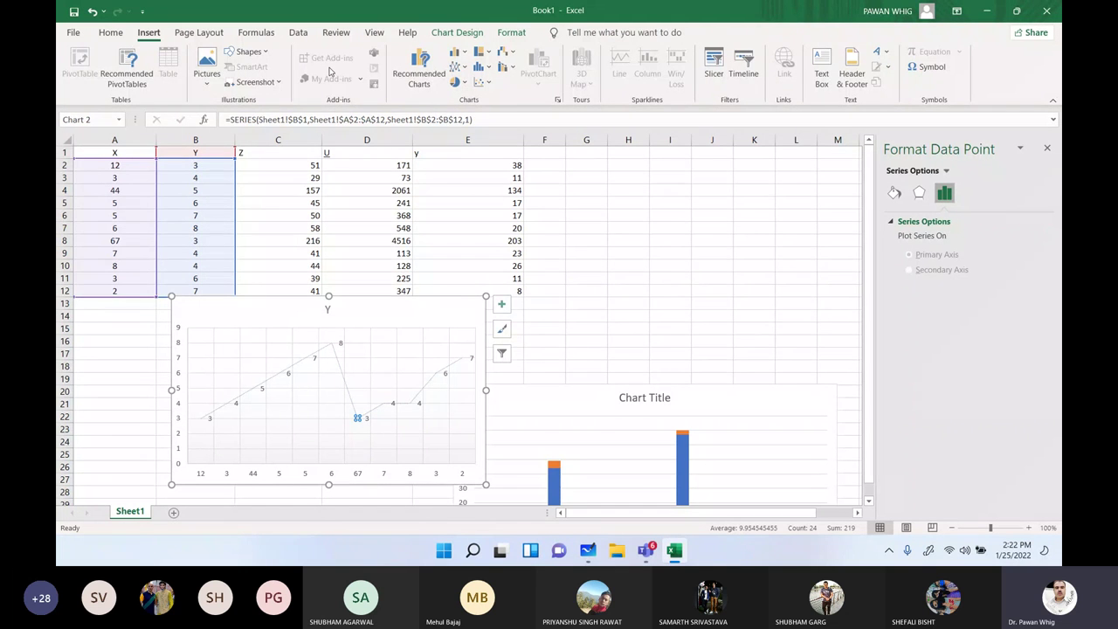
click(299, 33)
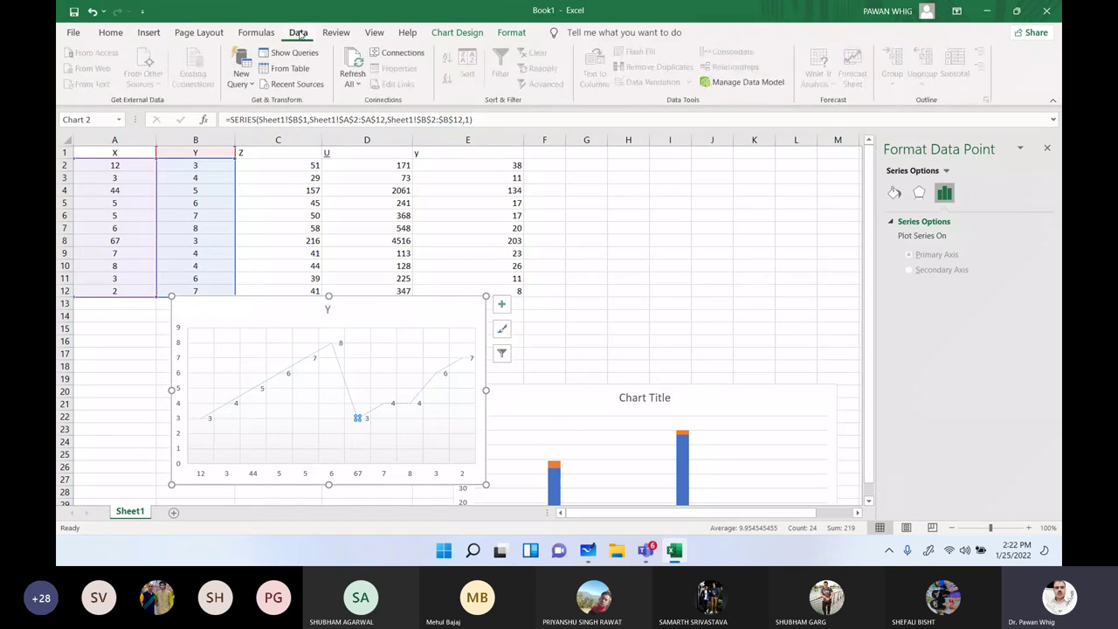
right_click(443, 376)
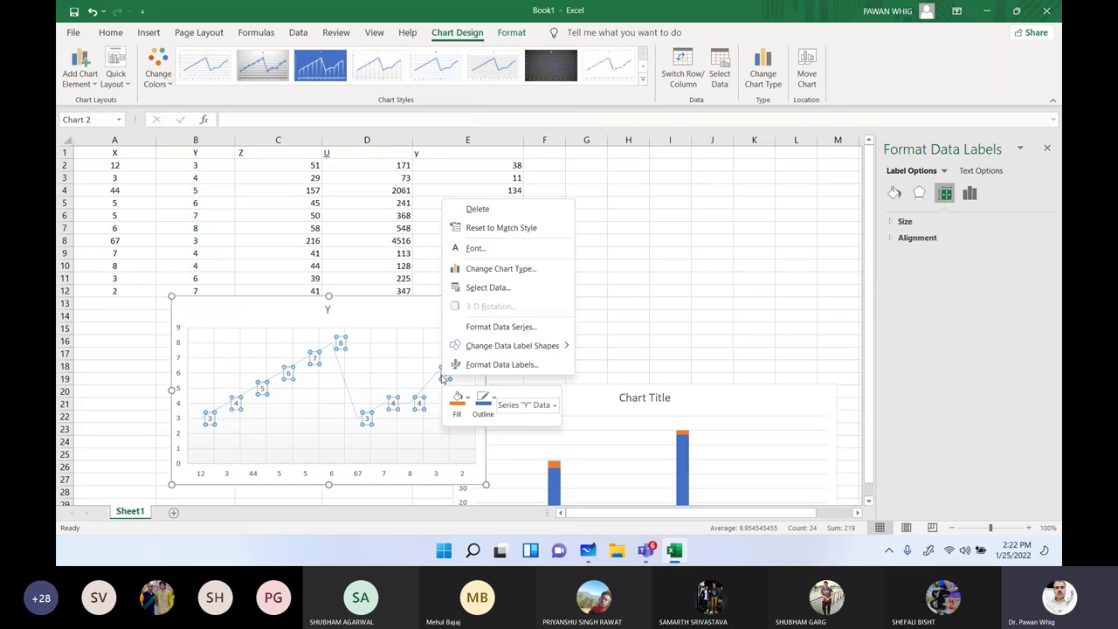
click(515, 327)
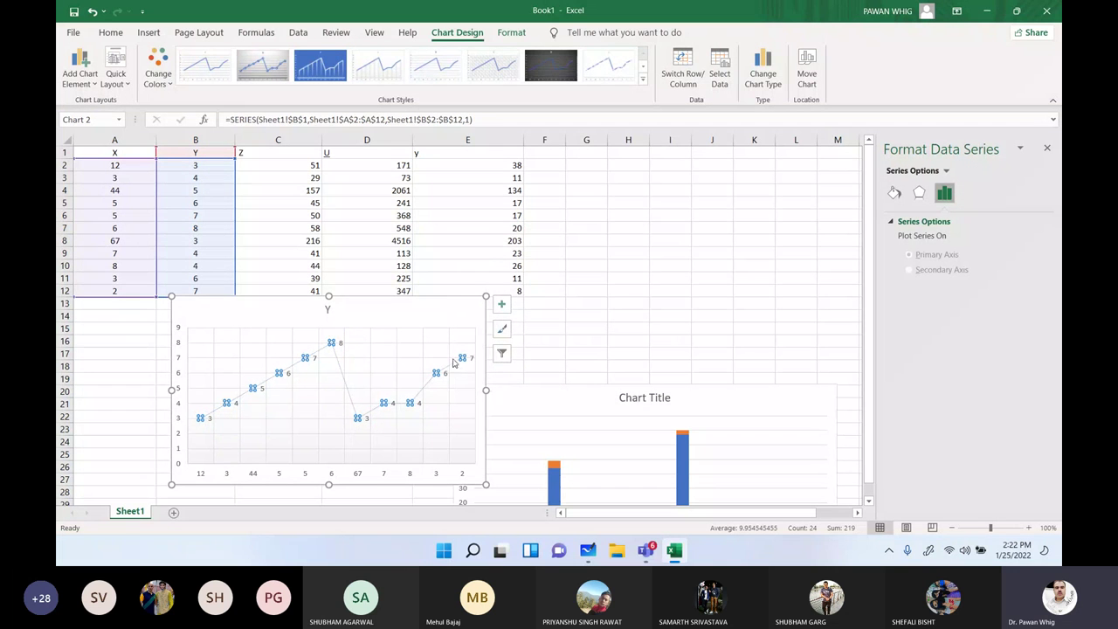
right_click(465, 360)
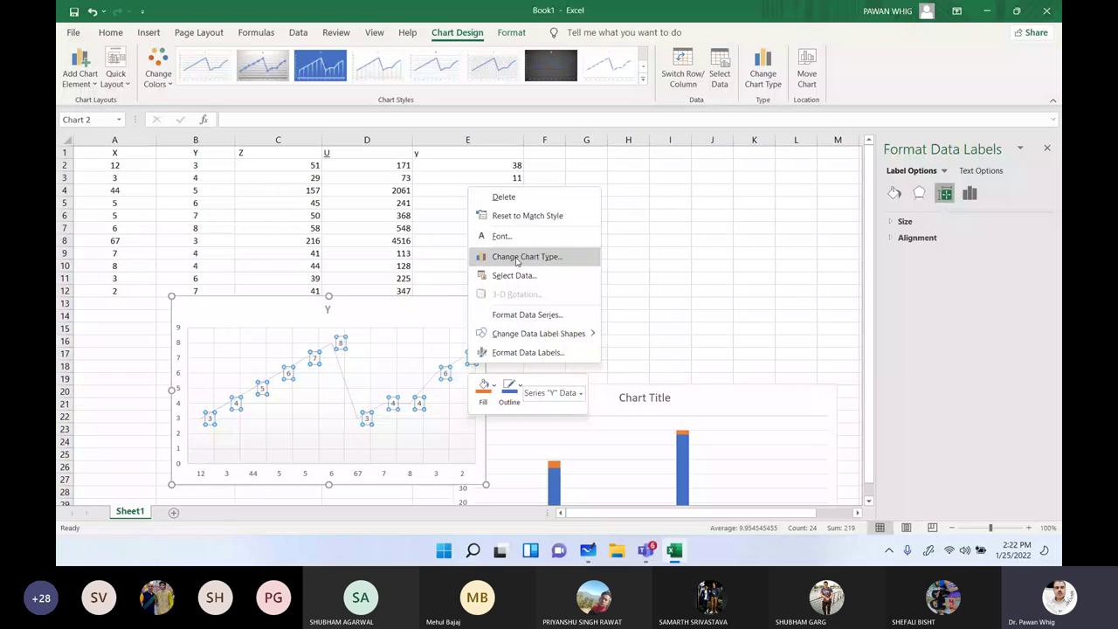
click(708, 252)
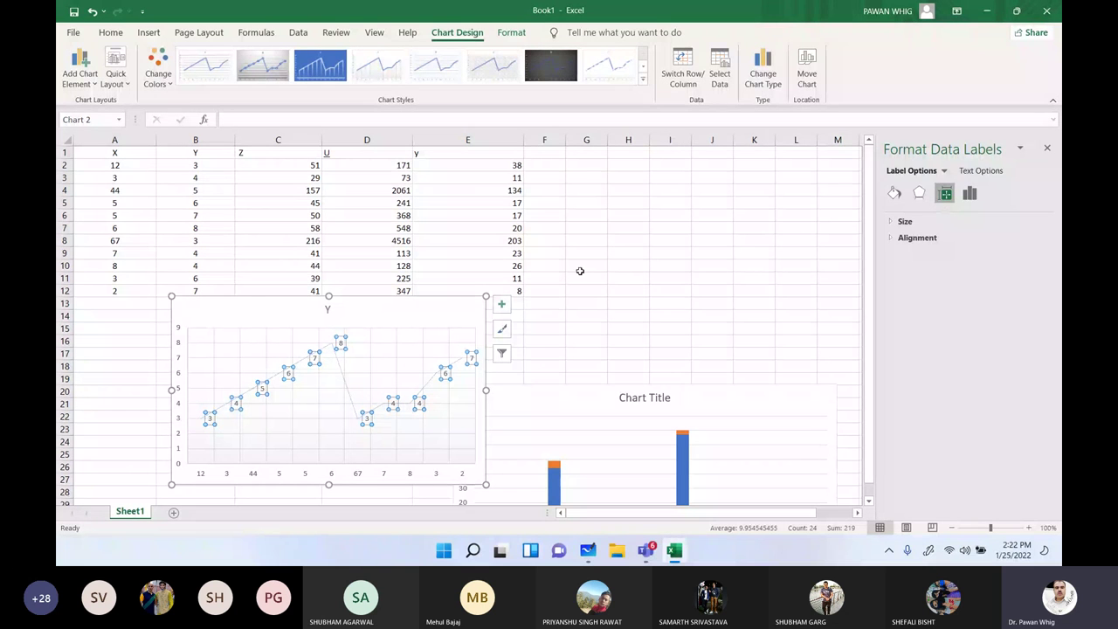
Move the line chart up beside the data table and add a new Sheet2
mouse_move(466, 296)
mouse_down()
mouse_move(615, 286)
mouse_move(674, 219)
mouse_up()
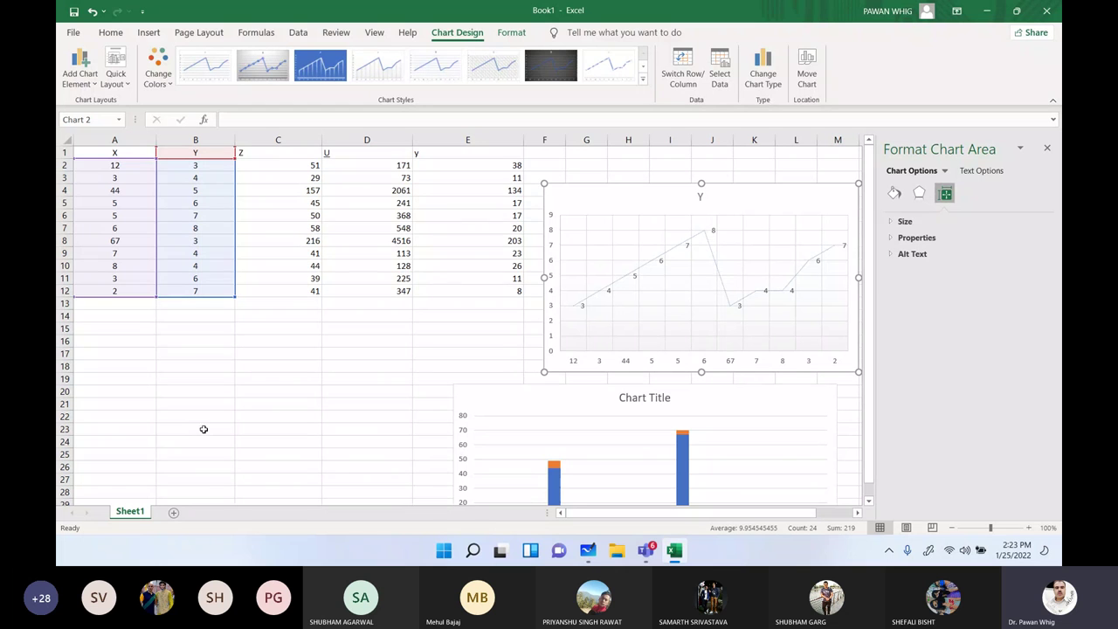
click(173, 515)
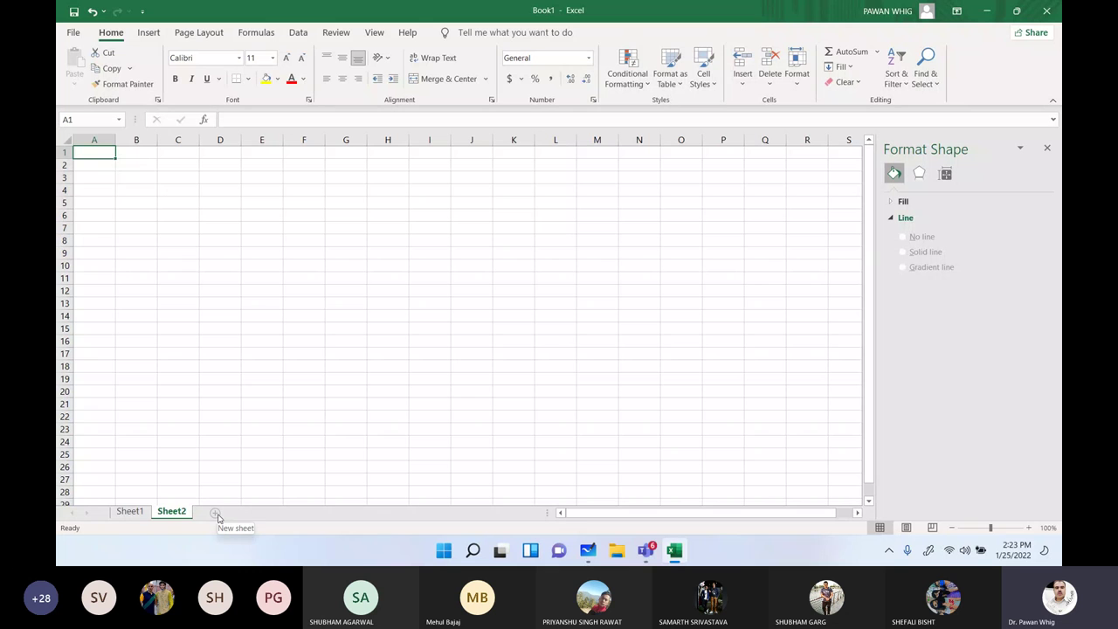
Rename the Sheet1 tab to 'mathwork'
right_click(142, 514)
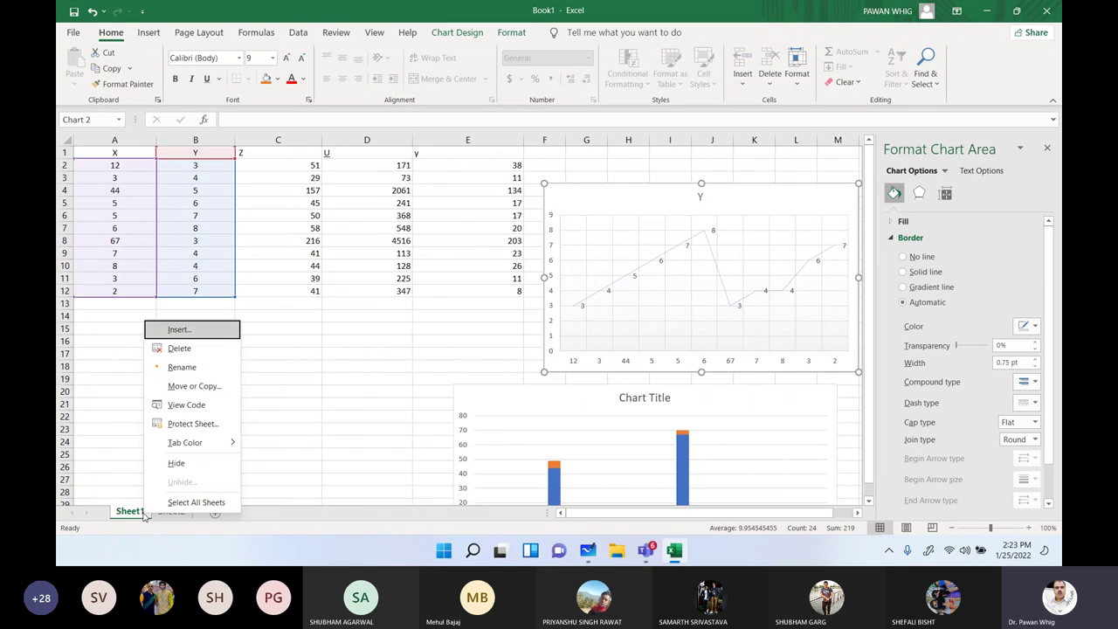
right_click(128, 511)
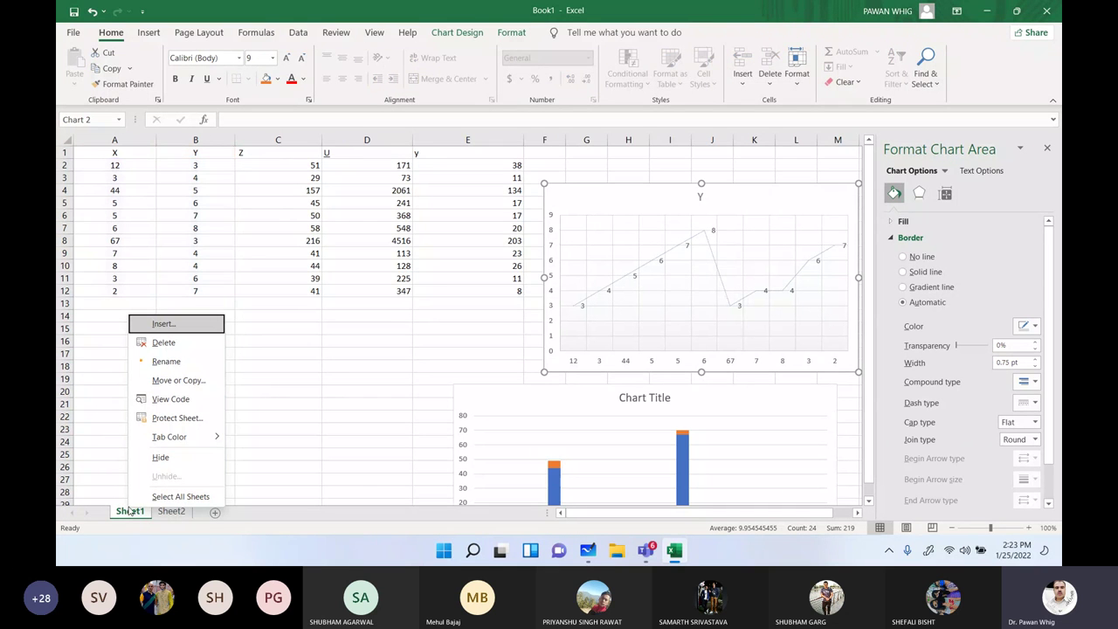
click(167, 360)
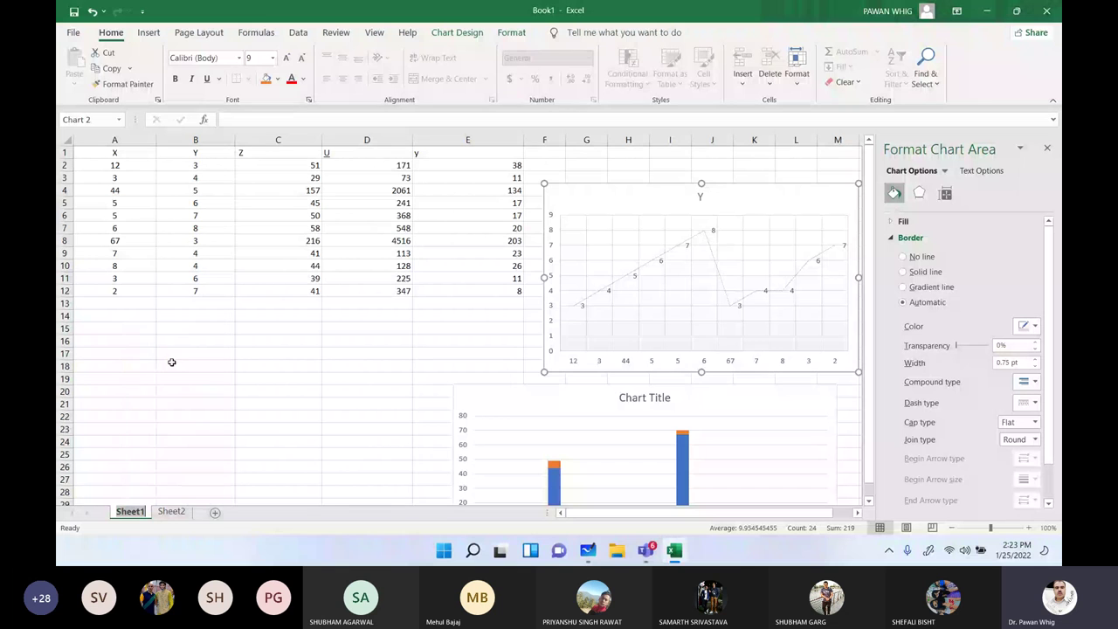
text(mathwork)
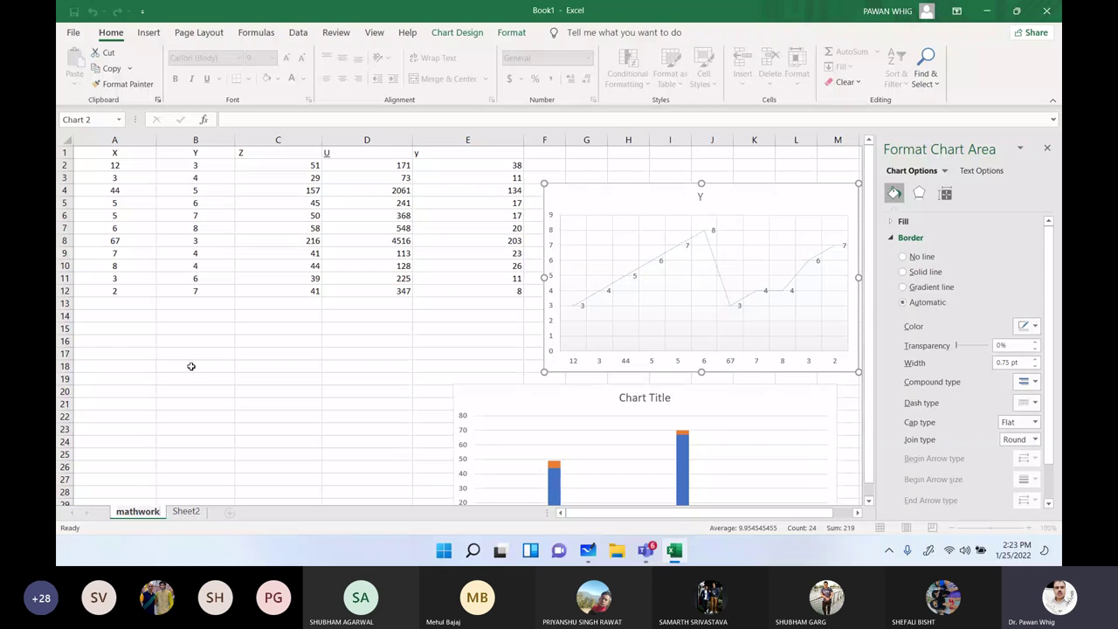
click(227, 391)
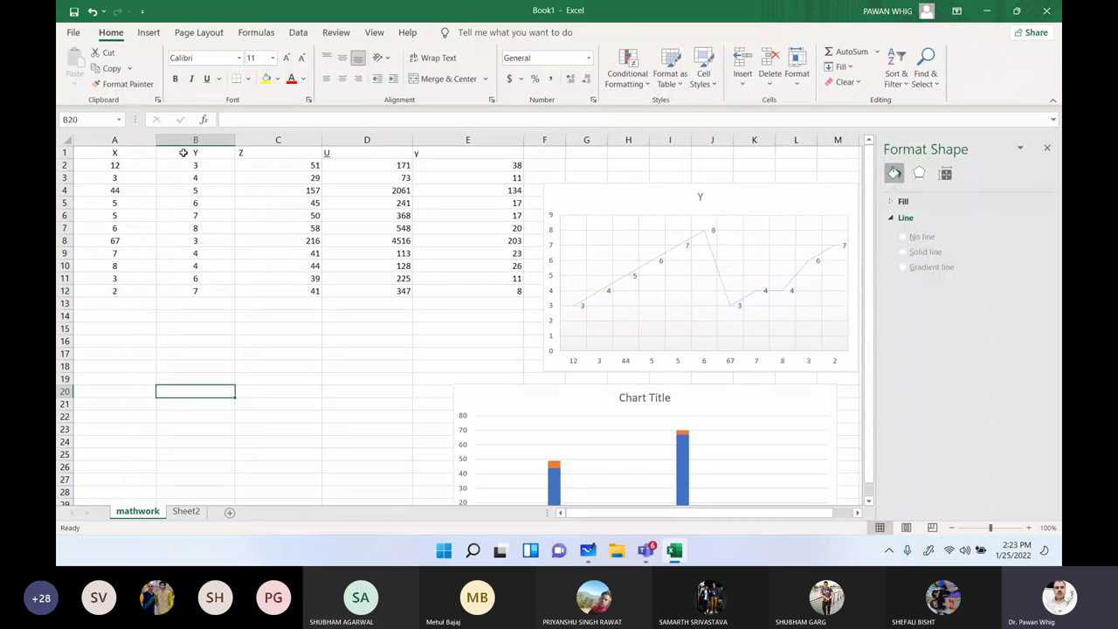
Sort the X column largest to smallest (67 down to 2), expanding the selection so rows stay intact
drag(153, 152, 144, 291)
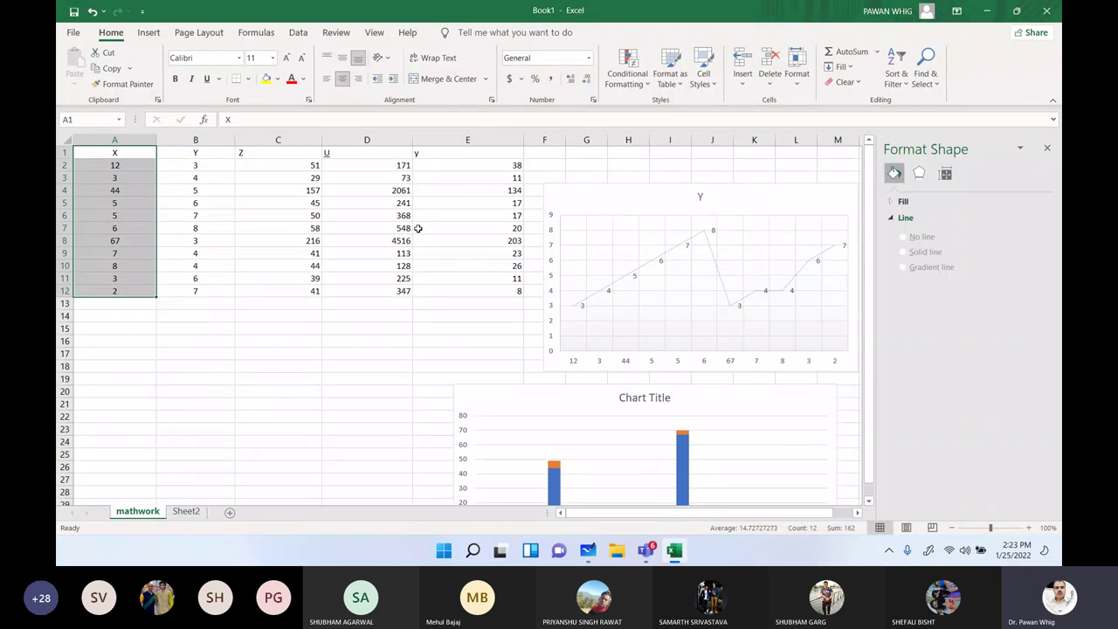
click(906, 79)
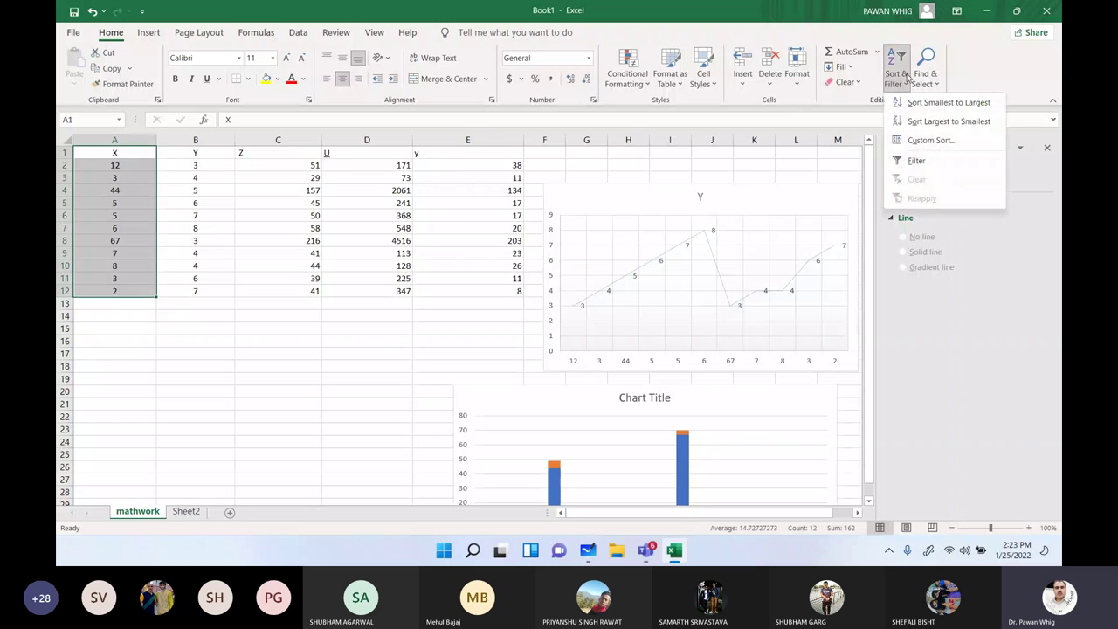
click(915, 124)
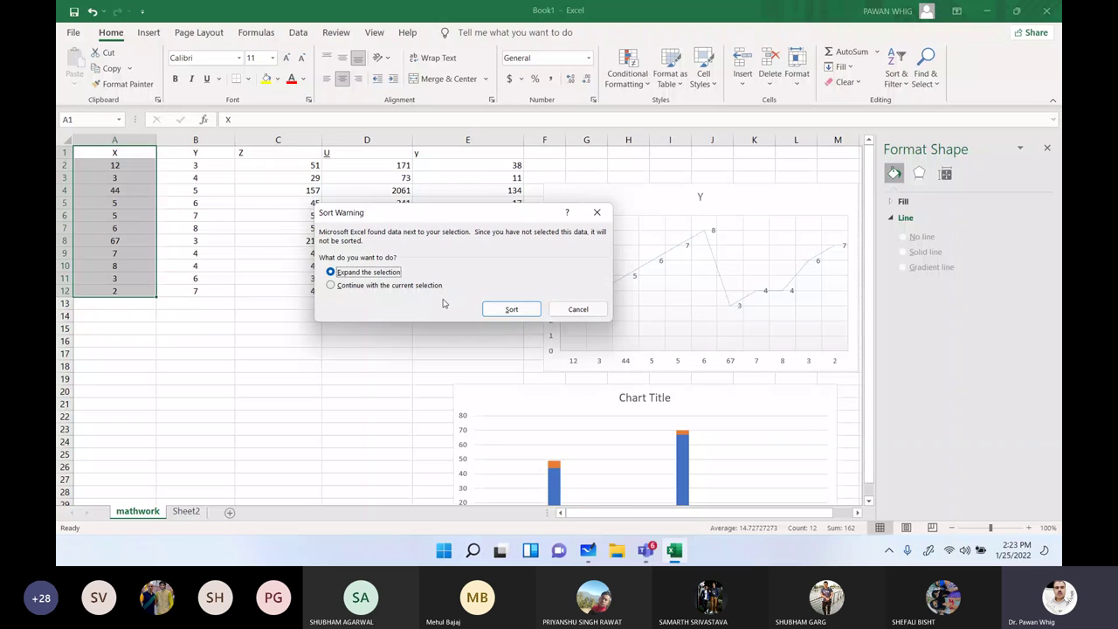
click(510, 308)
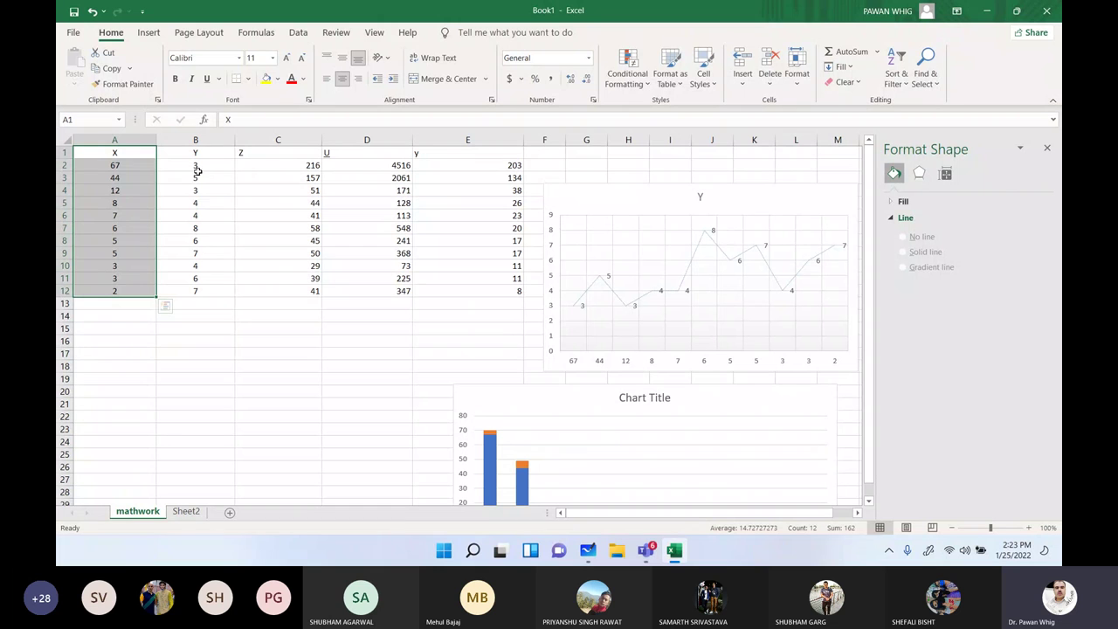
click(878, 53)
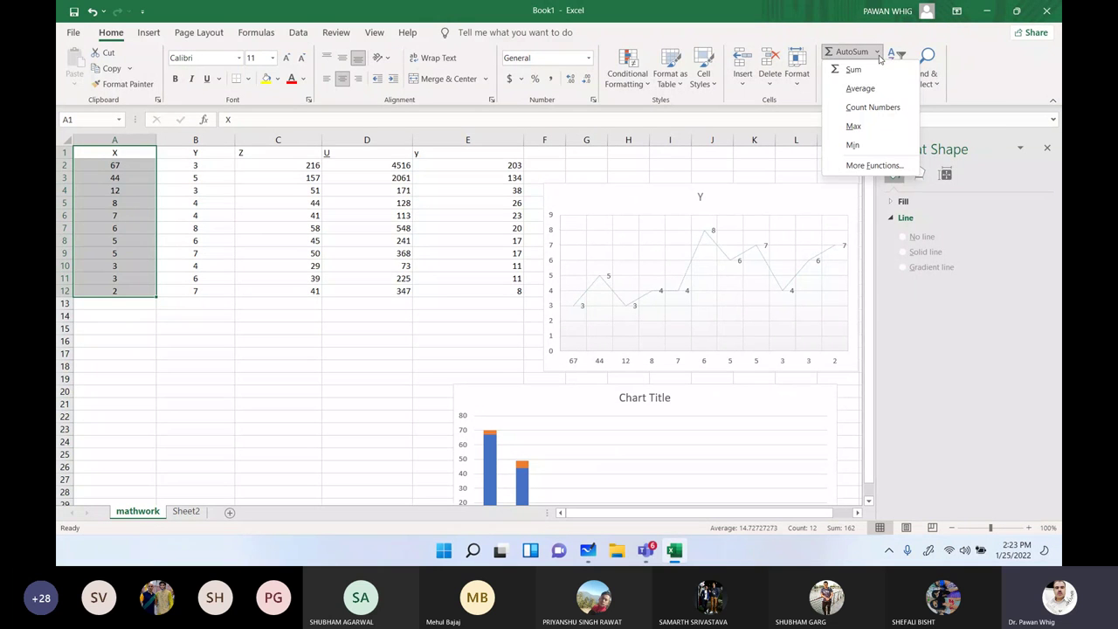
Turn on filtering and filter column X to show only the row where X equals 2
click(897, 63)
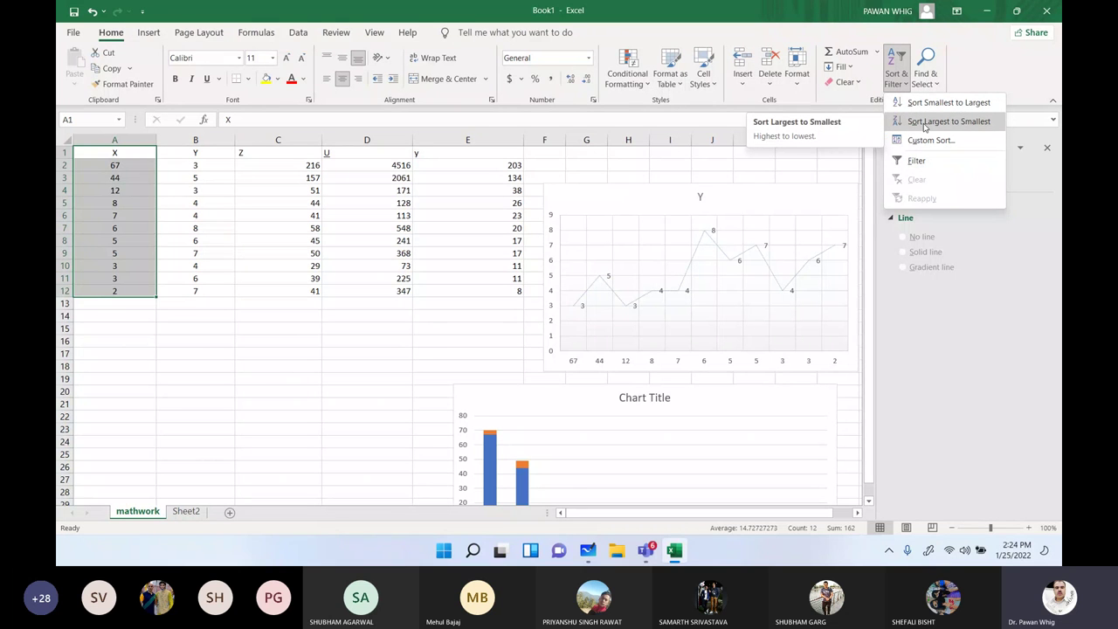
click(913, 164)
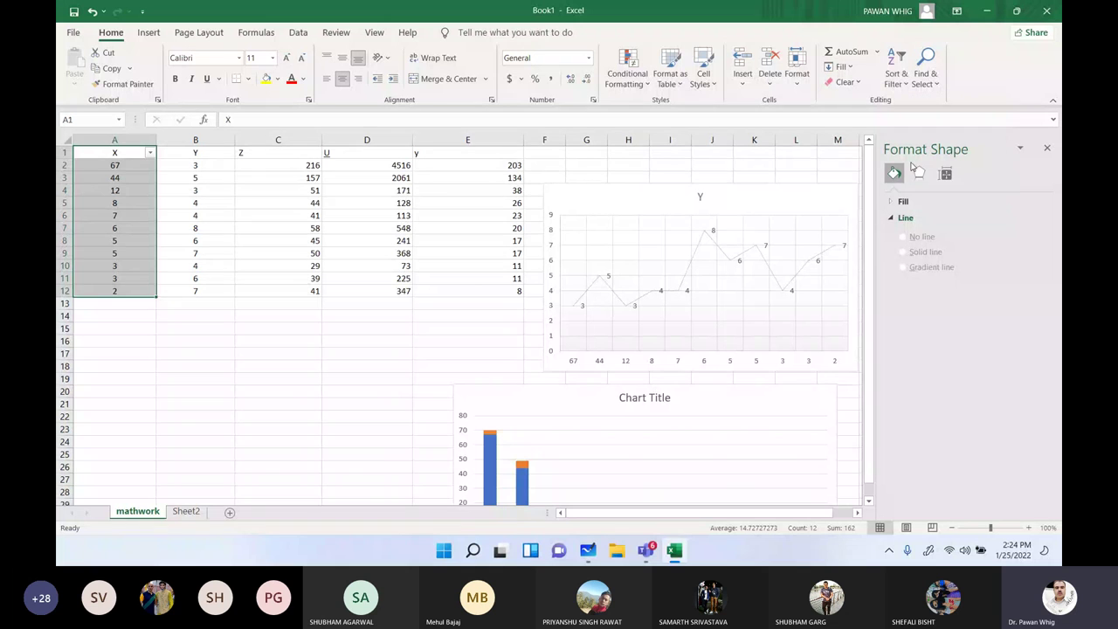
click(150, 152)
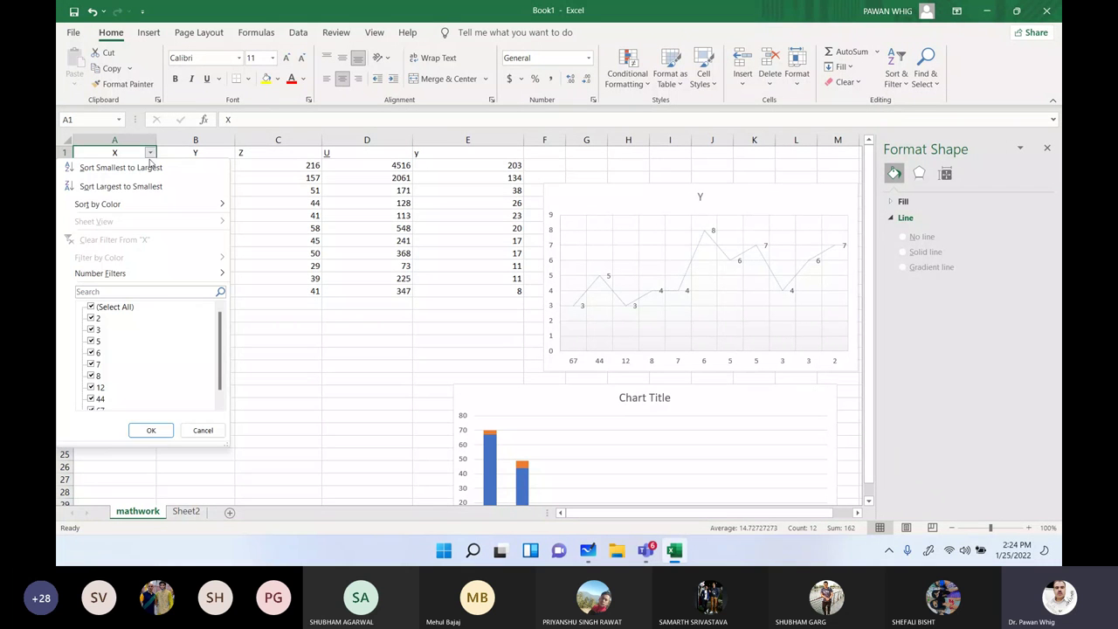
click(266, 278)
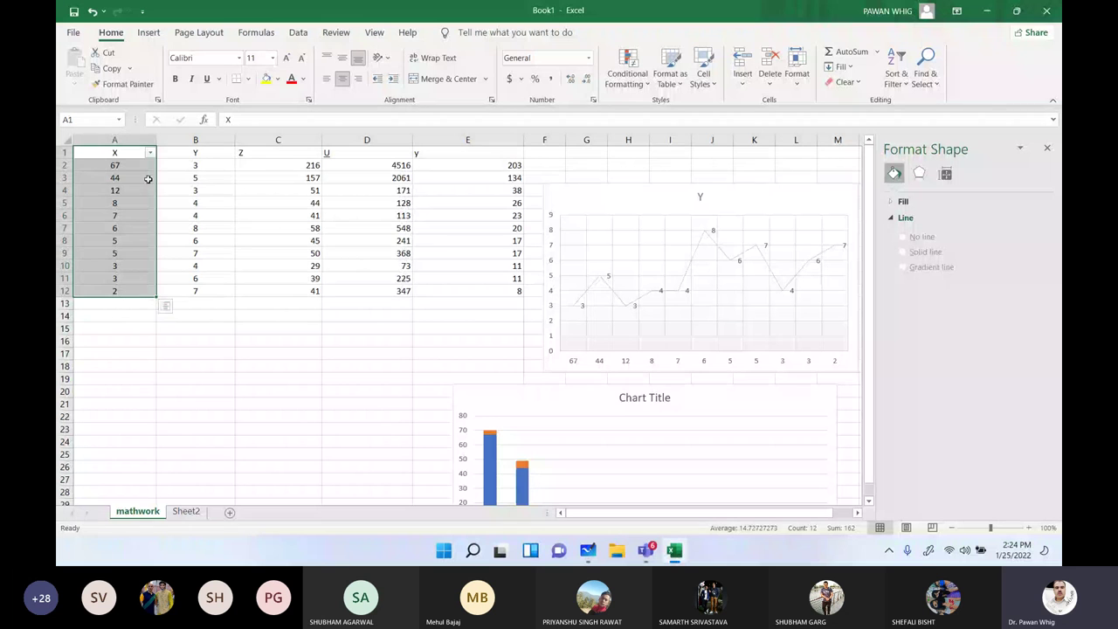
click(150, 153)
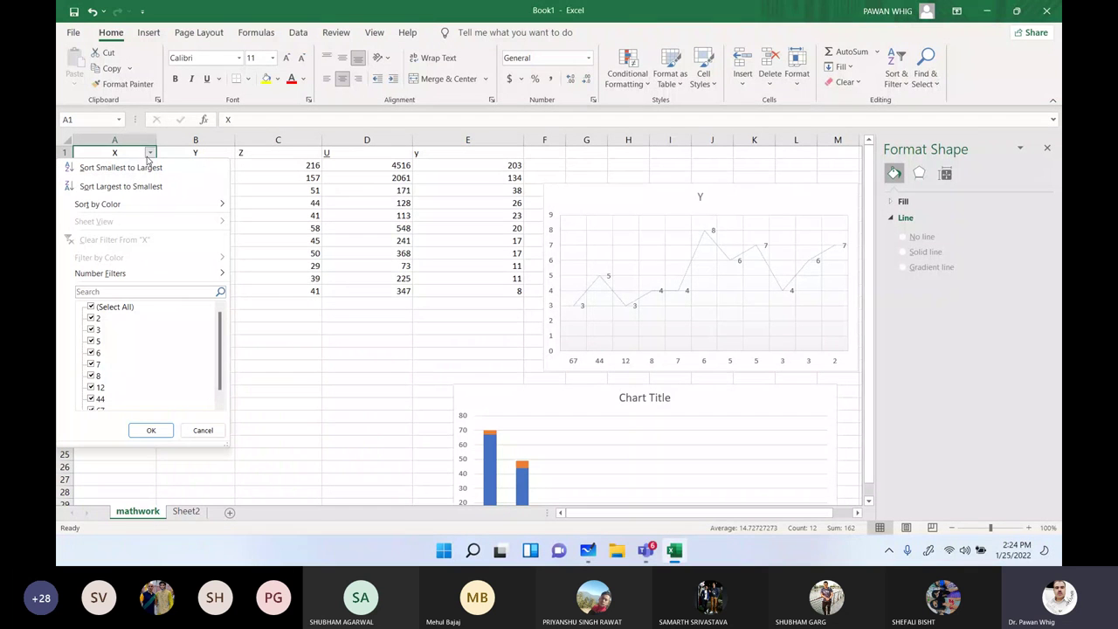
click(90, 306)
click(91, 318)
click(150, 431)
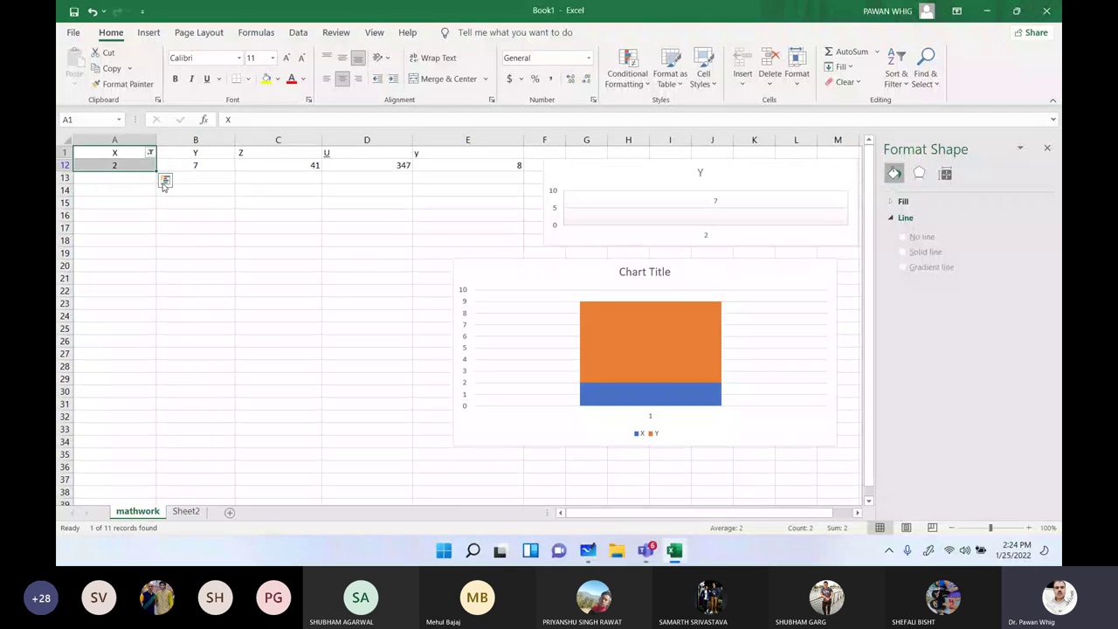
click(897, 79)
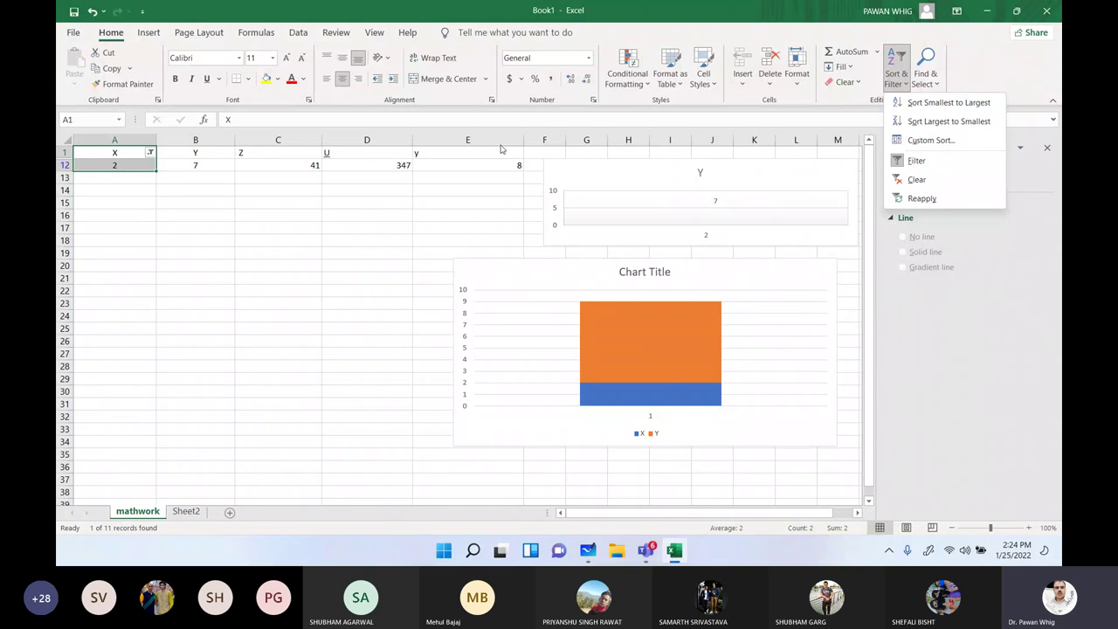
click(297, 32)
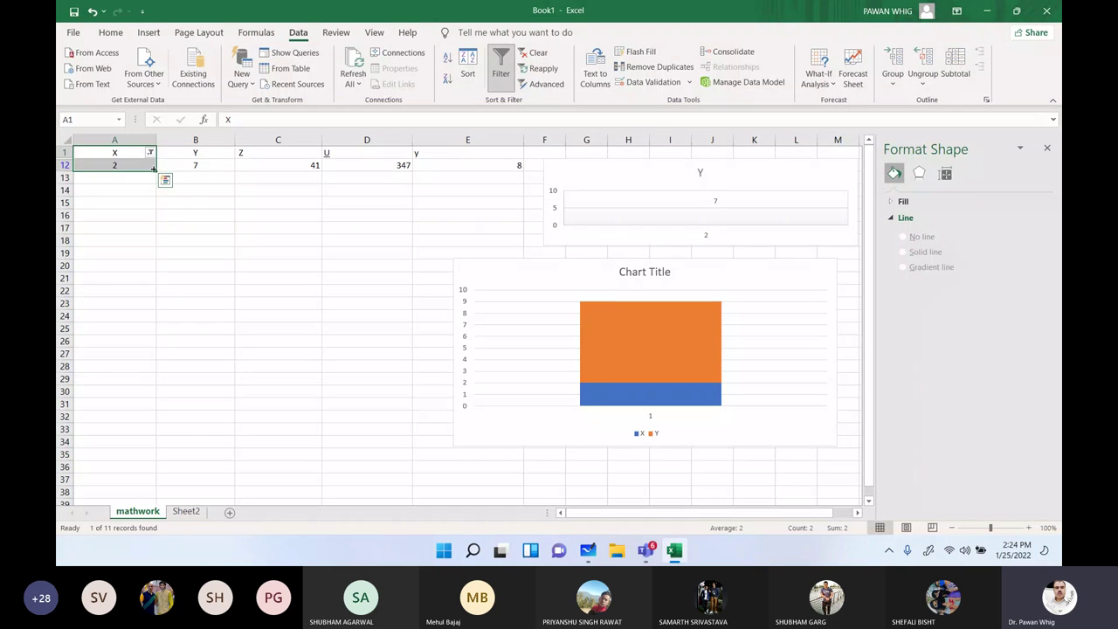
Tick (Select All) in the X filter so all eleven rows, 67 down to 2, reappear
click(150, 153)
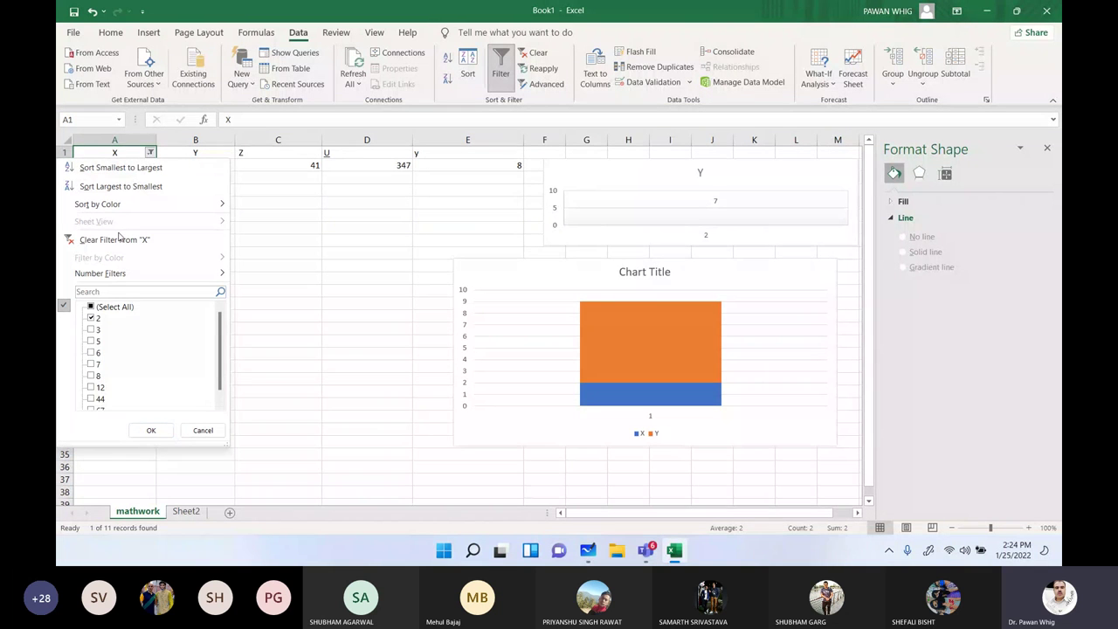
click(90, 307)
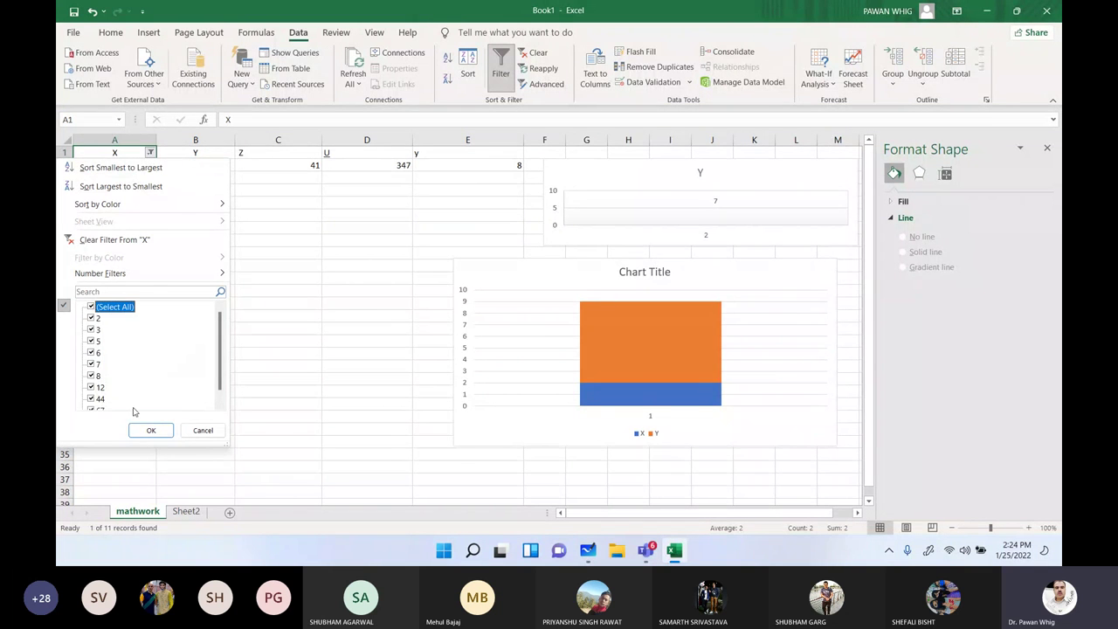
click(145, 429)
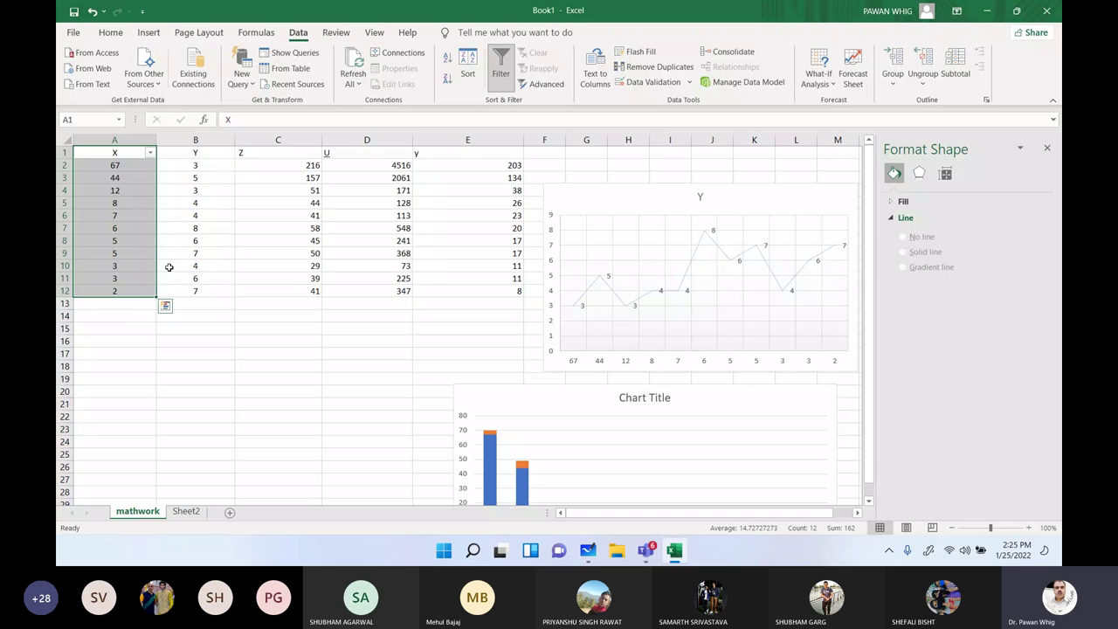
Switch filtering off for the data via Home's Sort & Filter menu
click(257, 35)
click(216, 34)
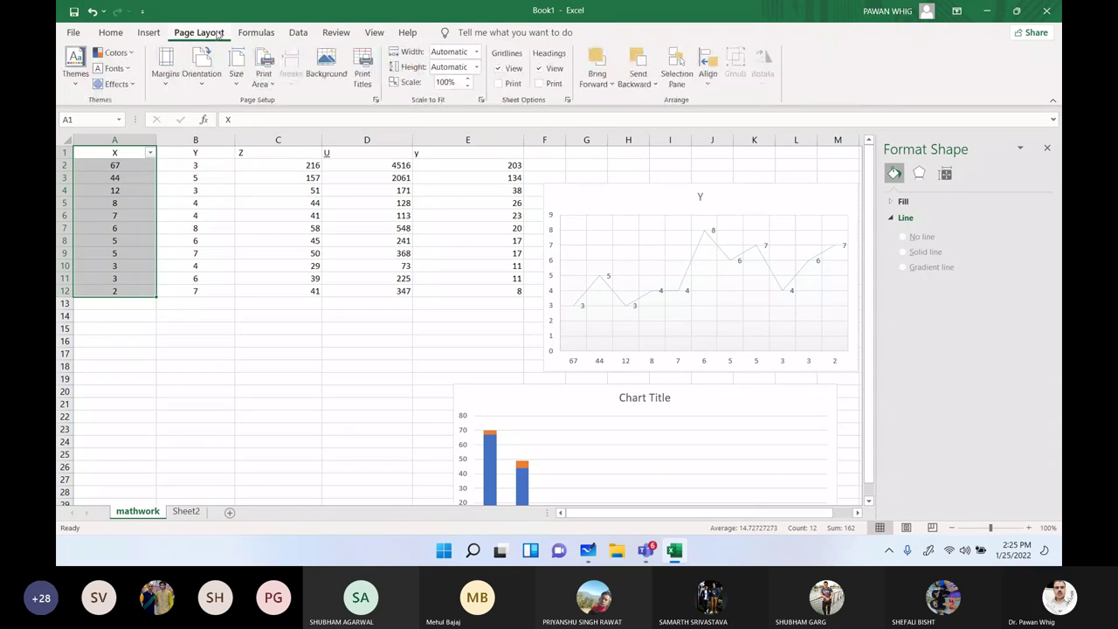
click(156, 35)
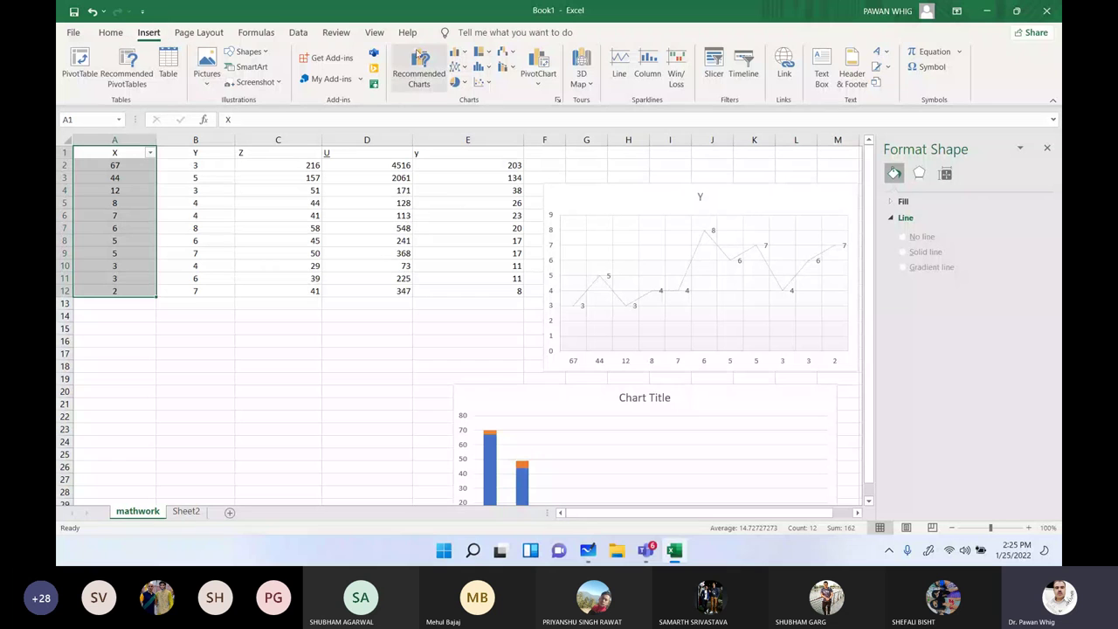
click(111, 33)
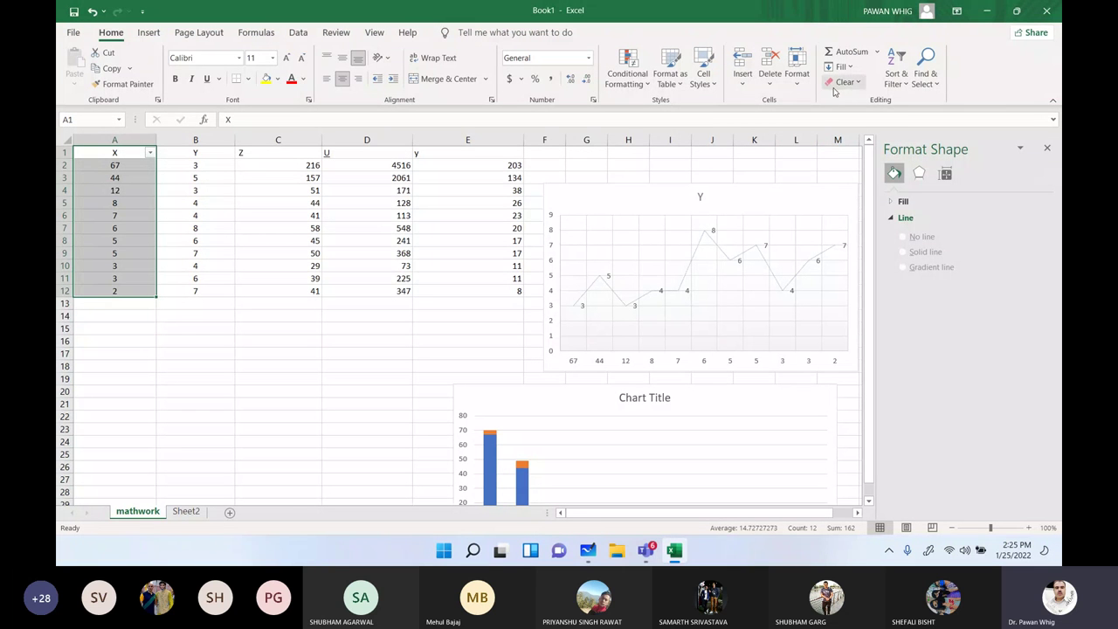
click(906, 86)
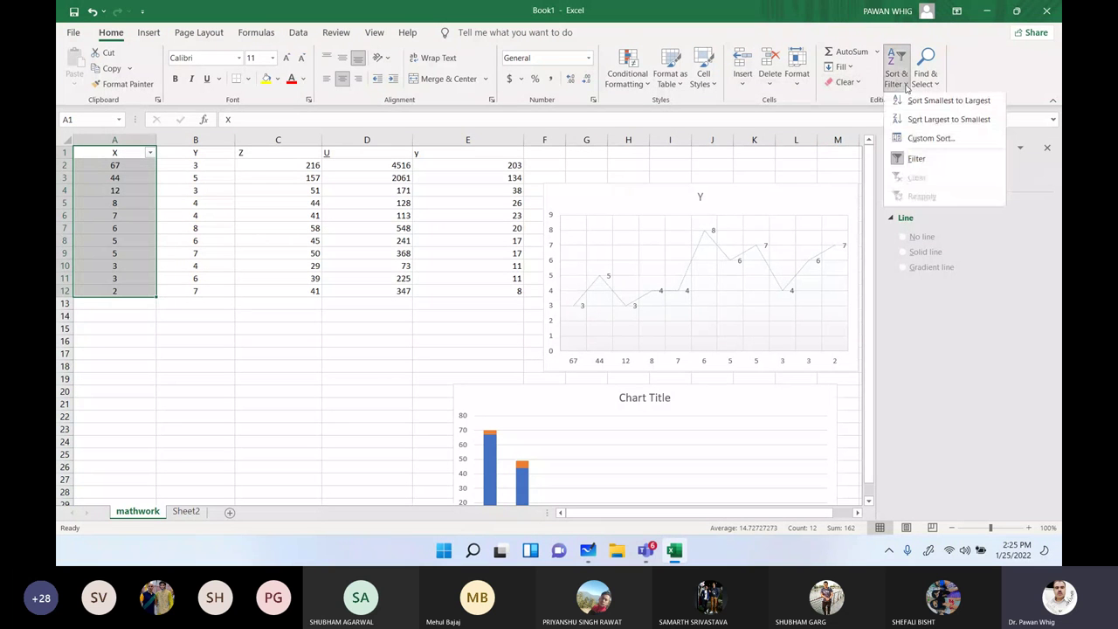
click(916, 169)
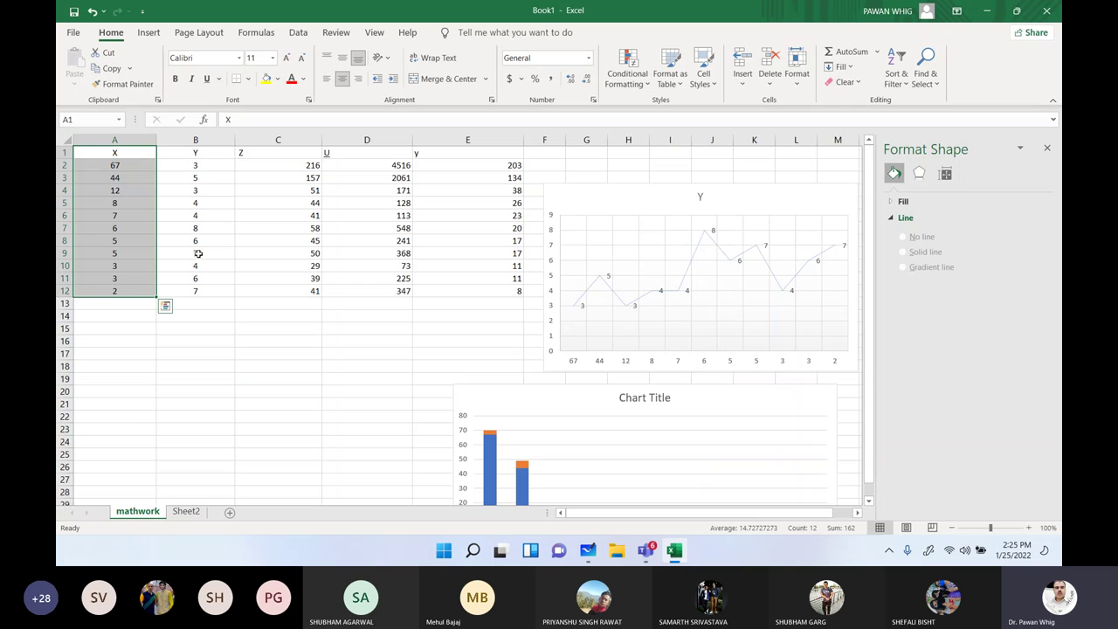
Select the chart's Y line series, then bring up the meeting's stop-recording prompt
click(625, 302)
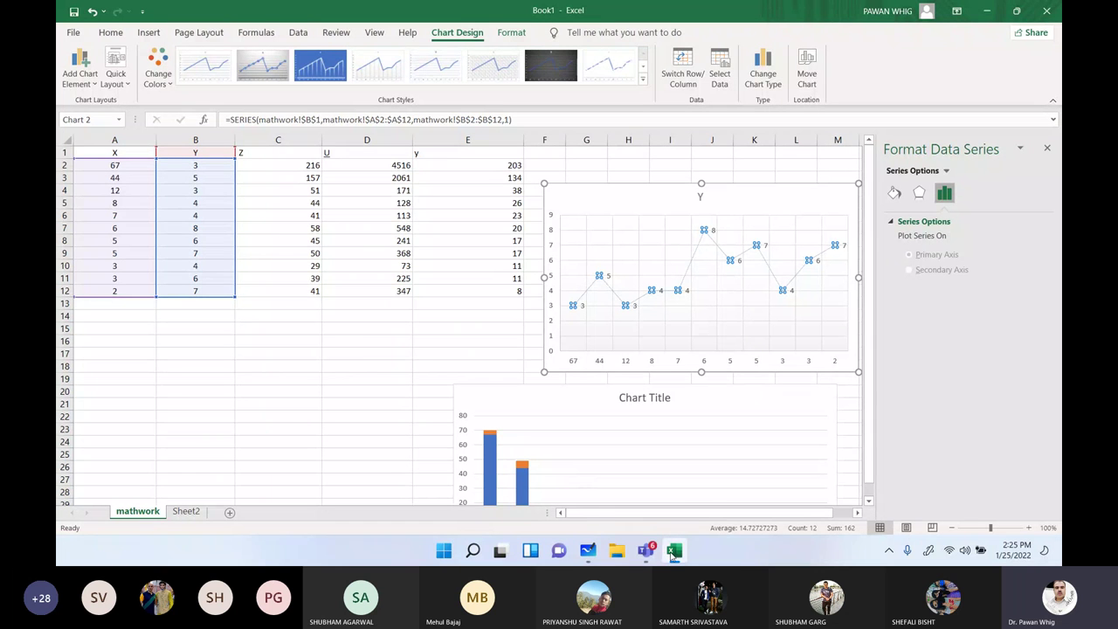
mouse_move(645, 550)
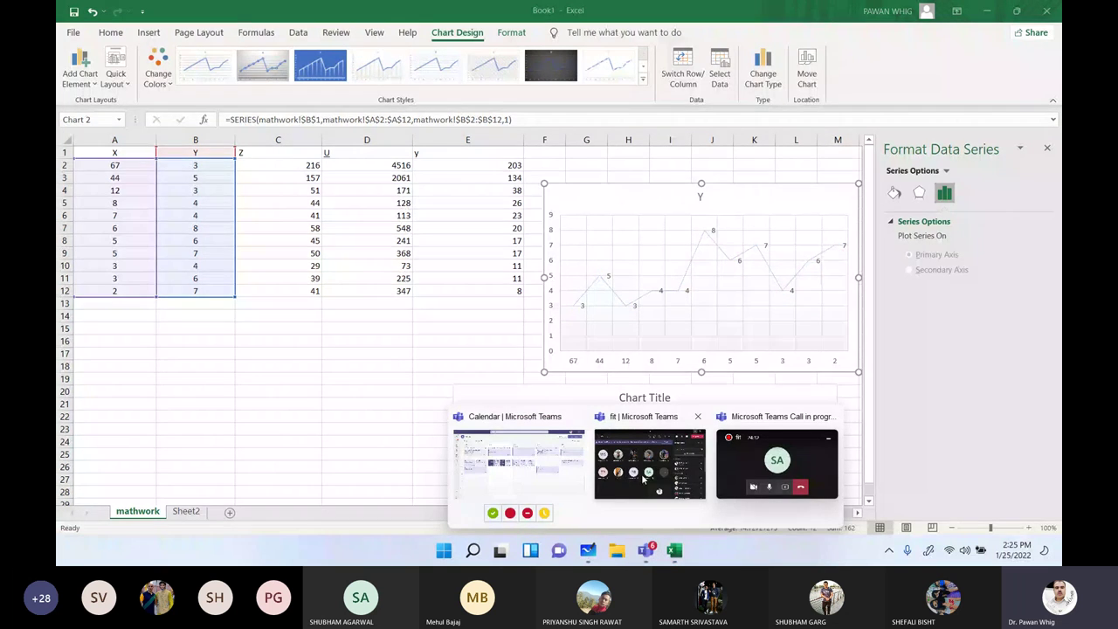
click(644, 478)
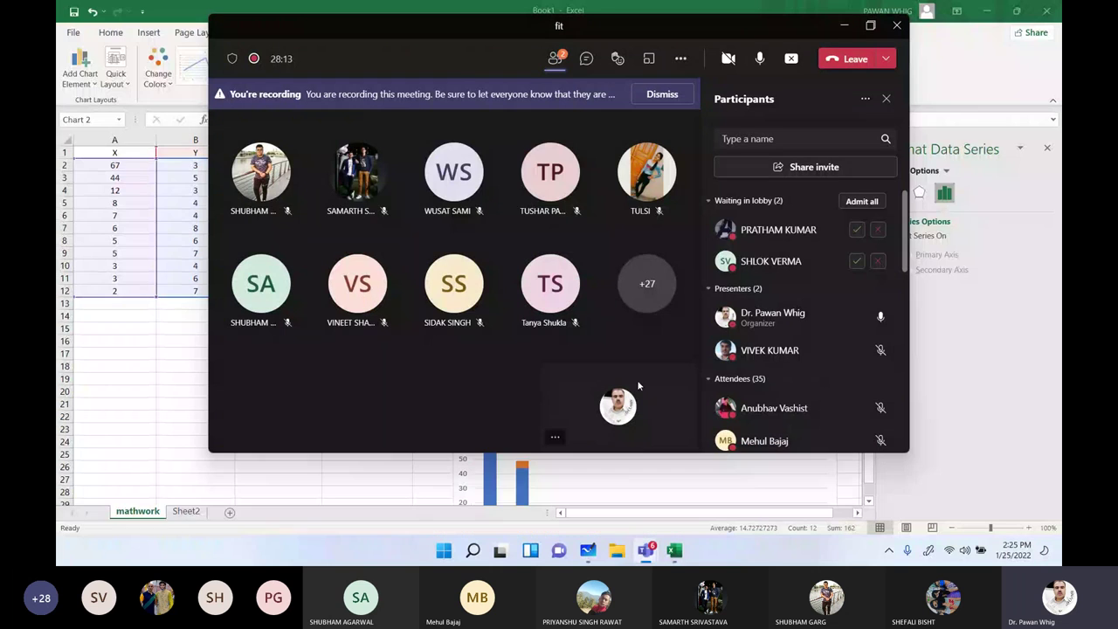
click(680, 58)
click(739, 393)
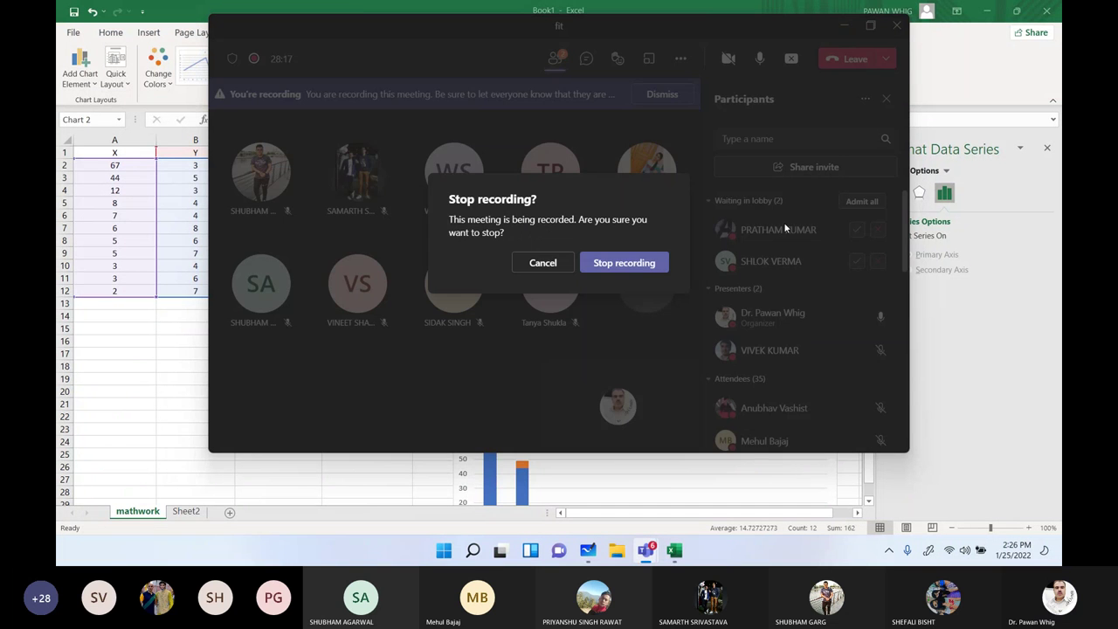